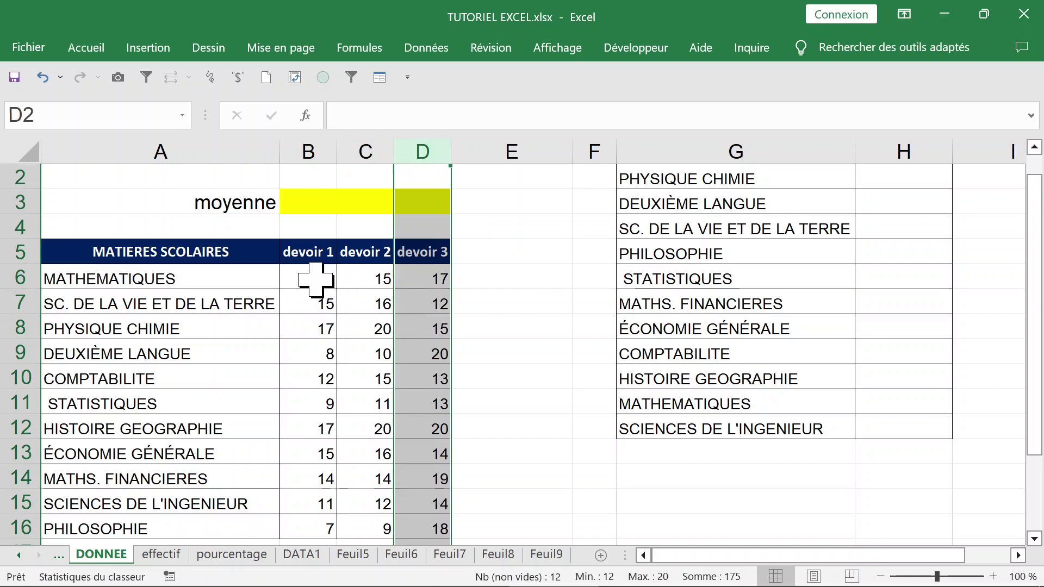
- Fill the coefficient cells H2:H12 with the random-number formula =ALEA.ENTRE.BORNES(1;6)
drag(317, 280, 433, 282)
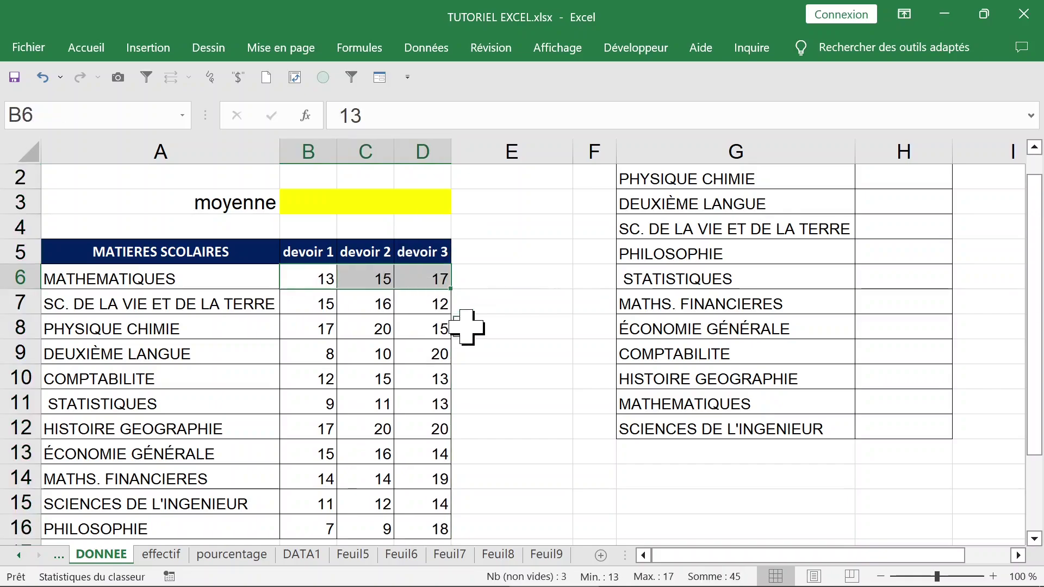
scroll(473, 326, up, 1)
click(893, 209)
click(892, 253)
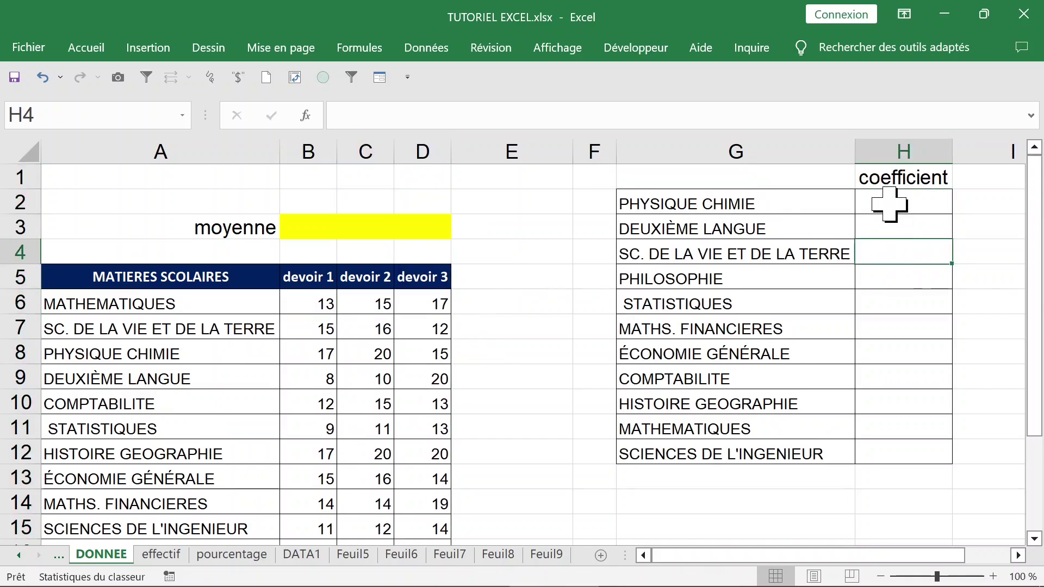
drag(885, 204, 874, 444)
text(=)
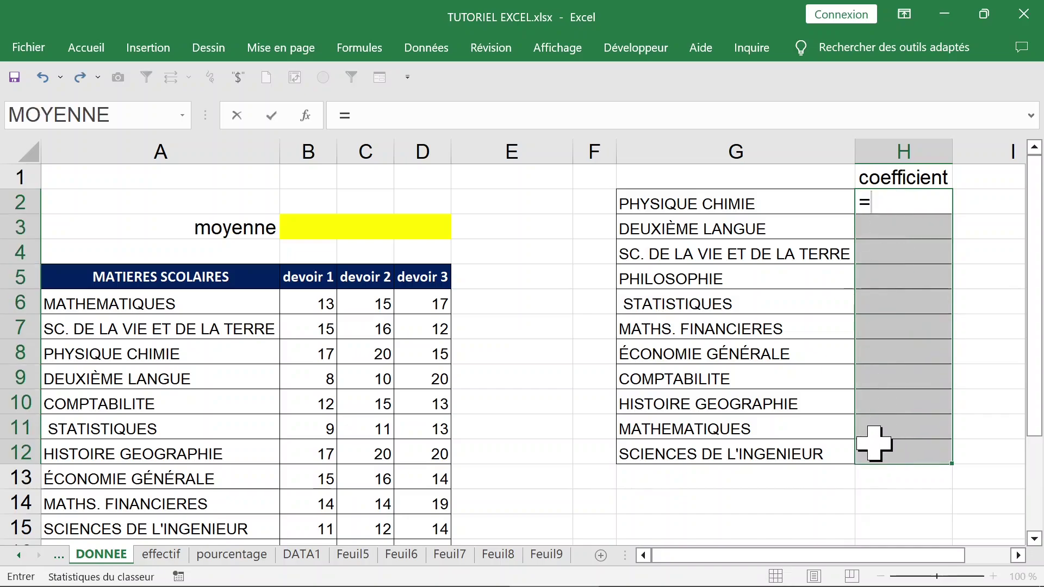
text(ale)
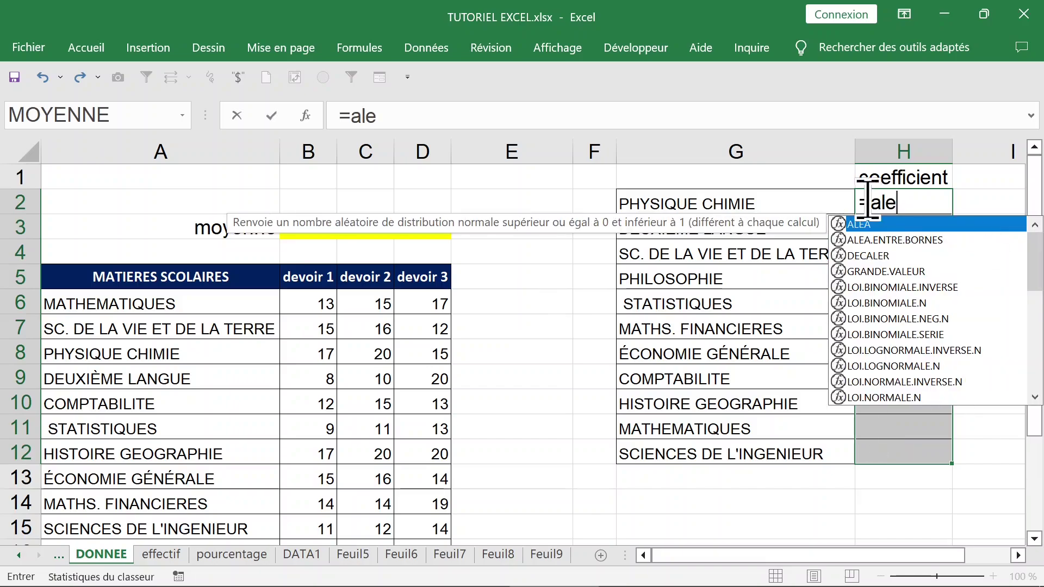
click(887, 241)
double_click(887, 241)
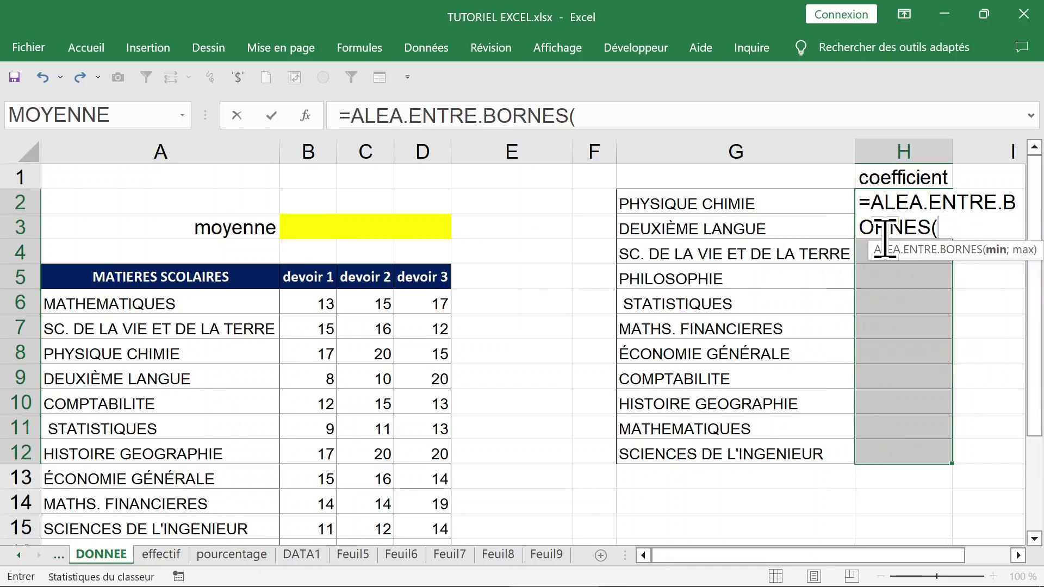
text(1;)
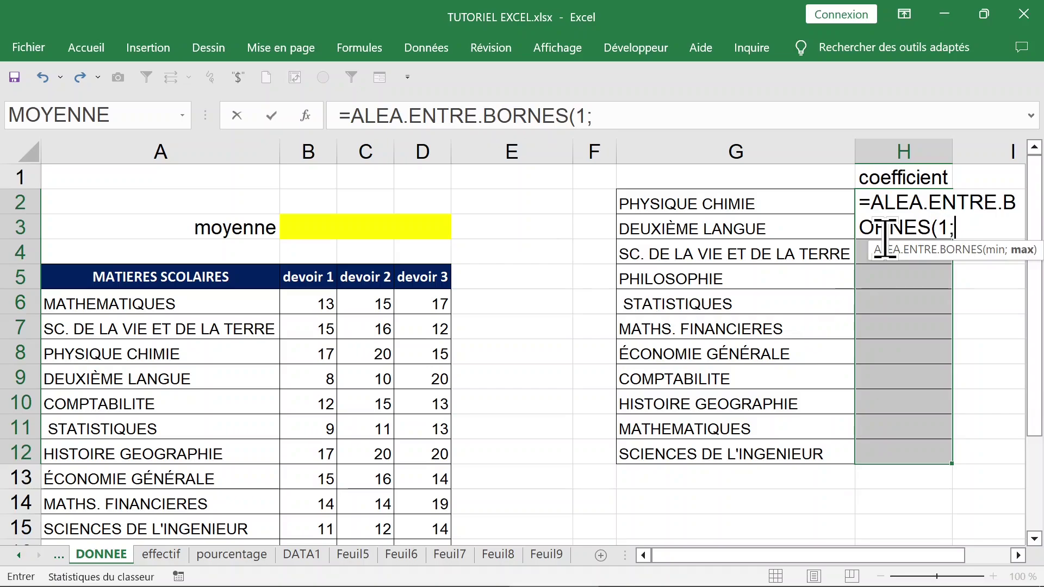
text(6))
key(ctrl+Return)
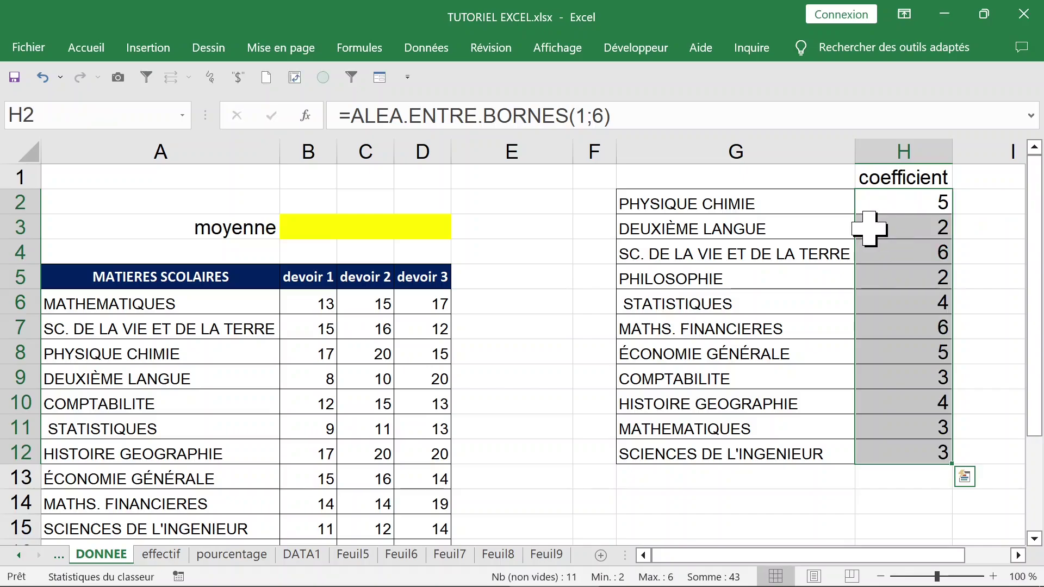
- Copy the random-number formula from H2 to I2 and fill it down to I12
click(891, 251)
click(927, 200)
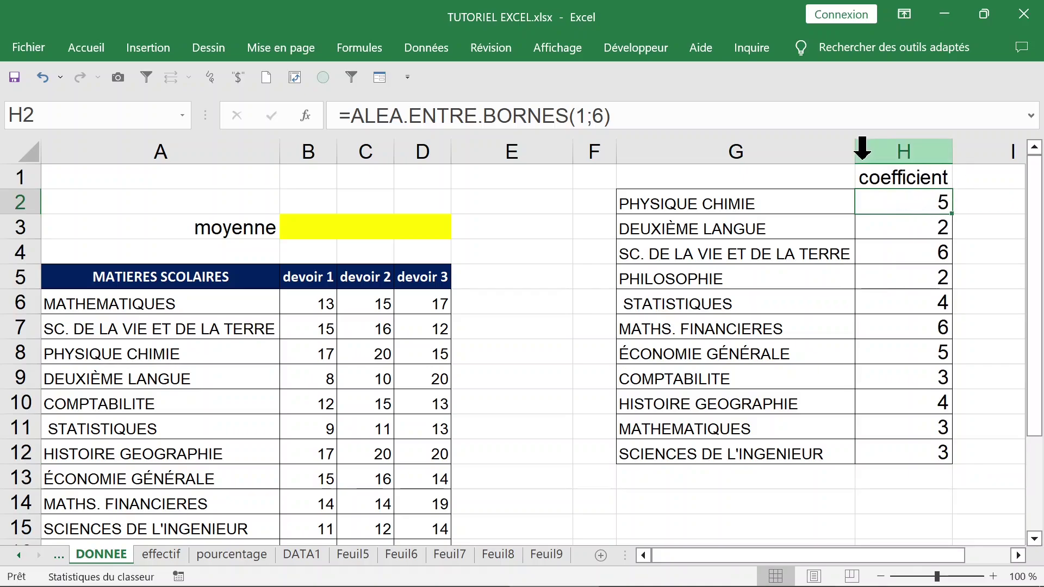
drag(903, 560, 941, 567)
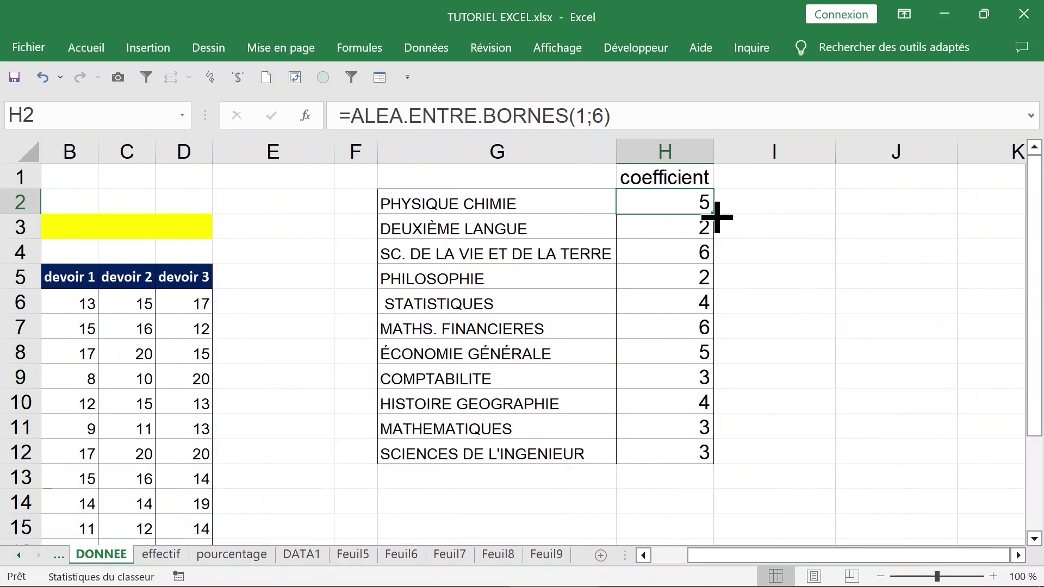
drag(714, 214, 792, 205)
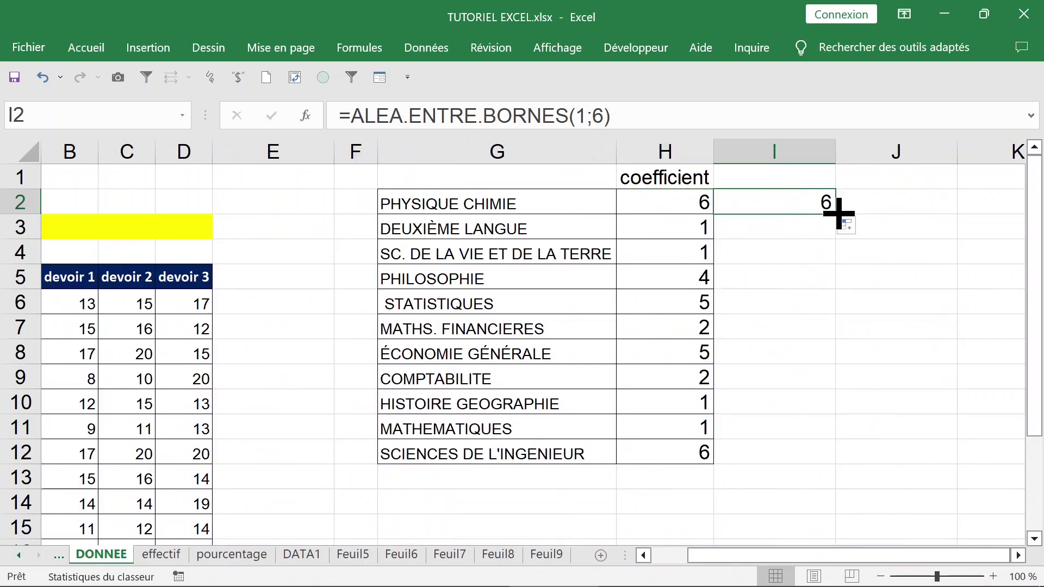
double_click(836, 214)
click(776, 254)
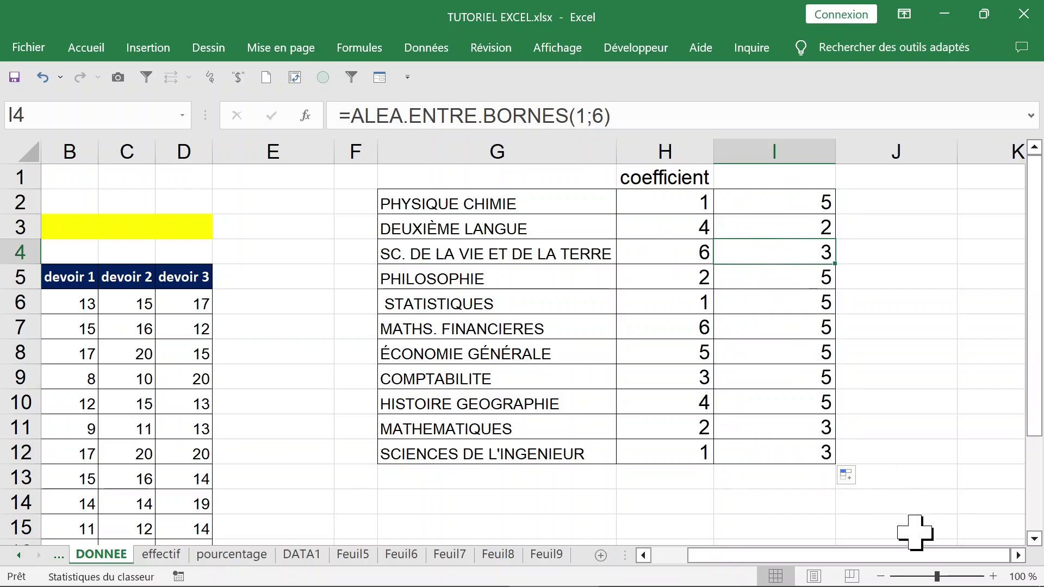
- Open the empty cell E5 for editing and leave it without an entry to recalculate the random coefficients
drag(914, 556, 845, 552)
click(913, 255)
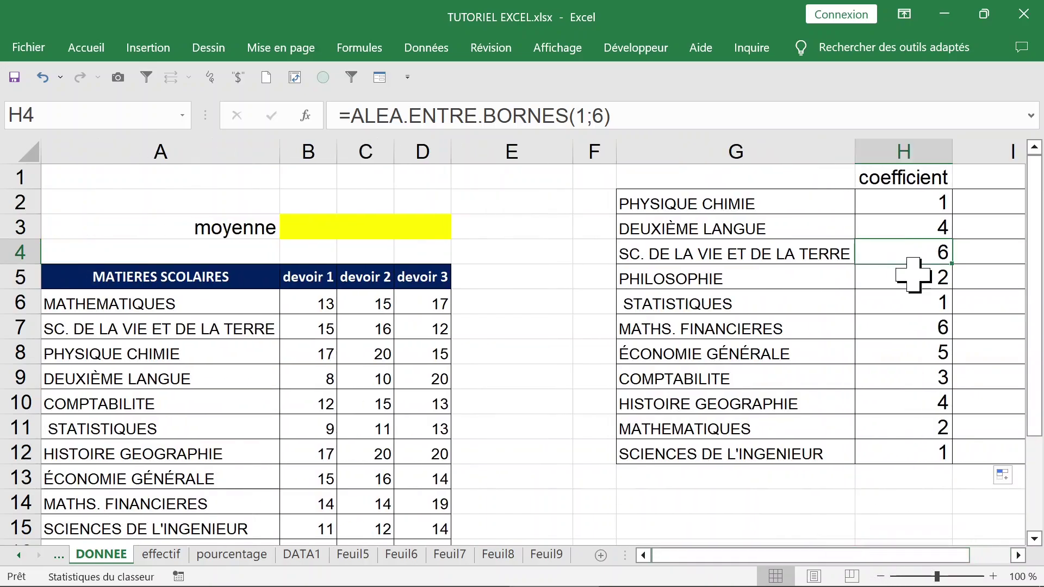
click(577, 270)
click(540, 278)
double_click(531, 280)
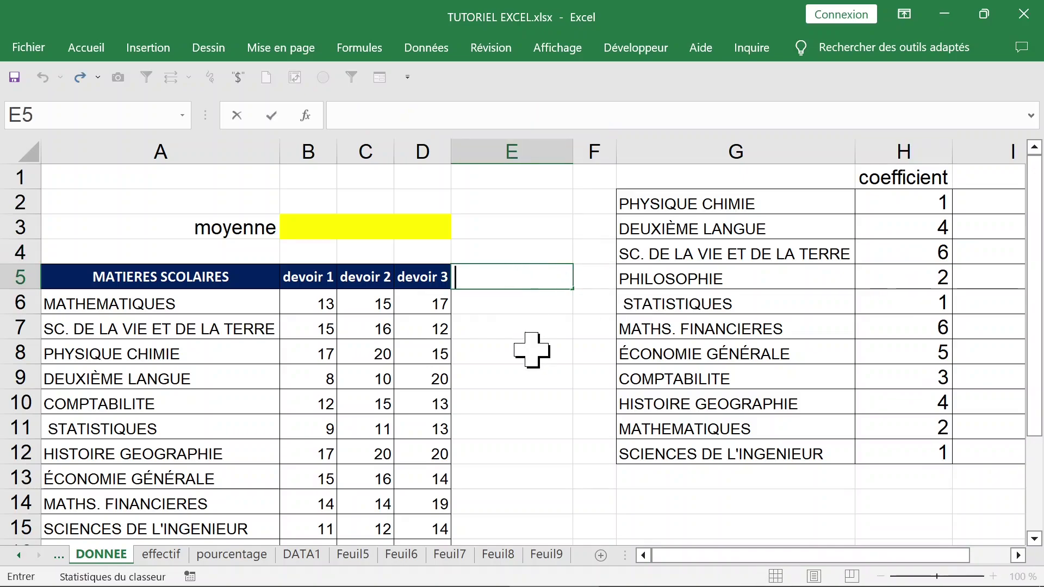
click(533, 352)
click(534, 278)
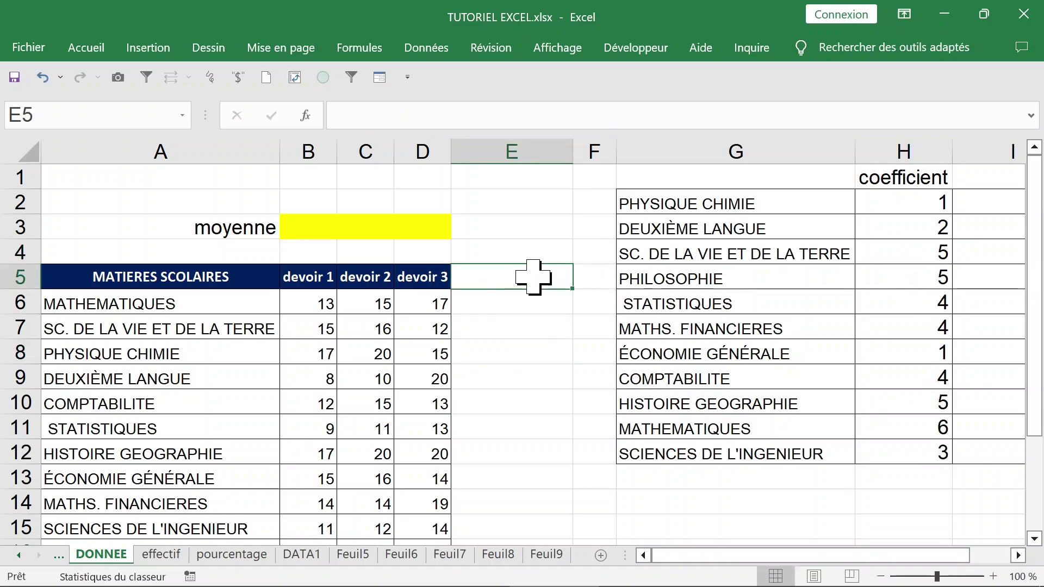
click(540, 348)
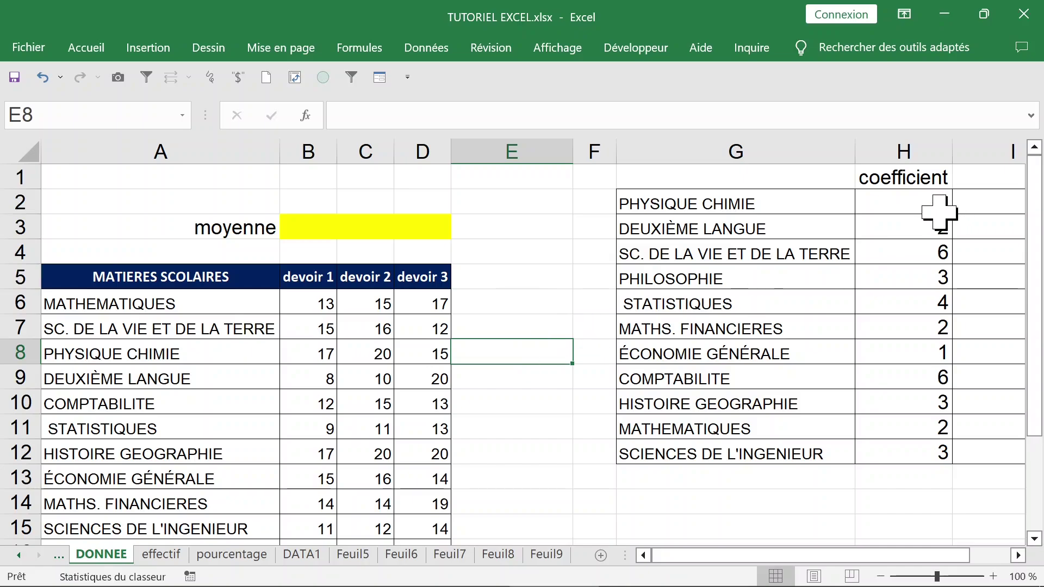
- Copy the coefficients in H2:H12 and paste them back over the same cells as values only
click(918, 215)
drag(918, 215, 914, 449)
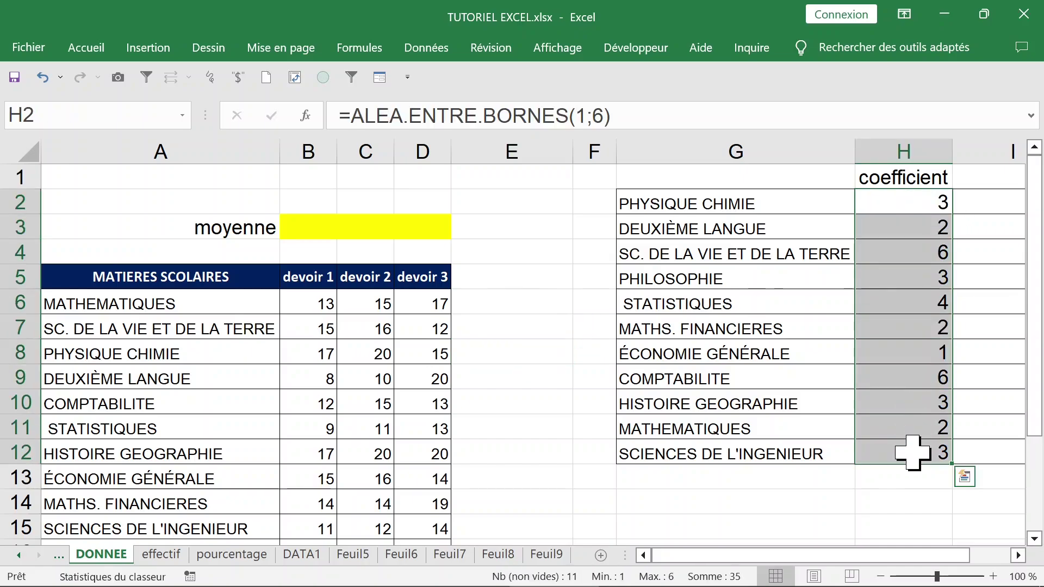
right_click(909, 289)
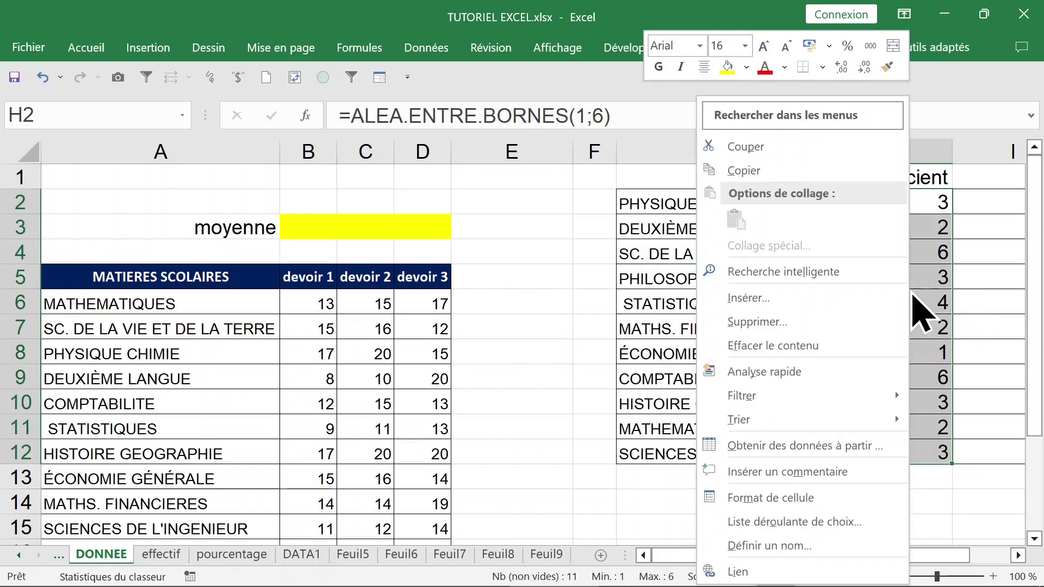
click(772, 172)
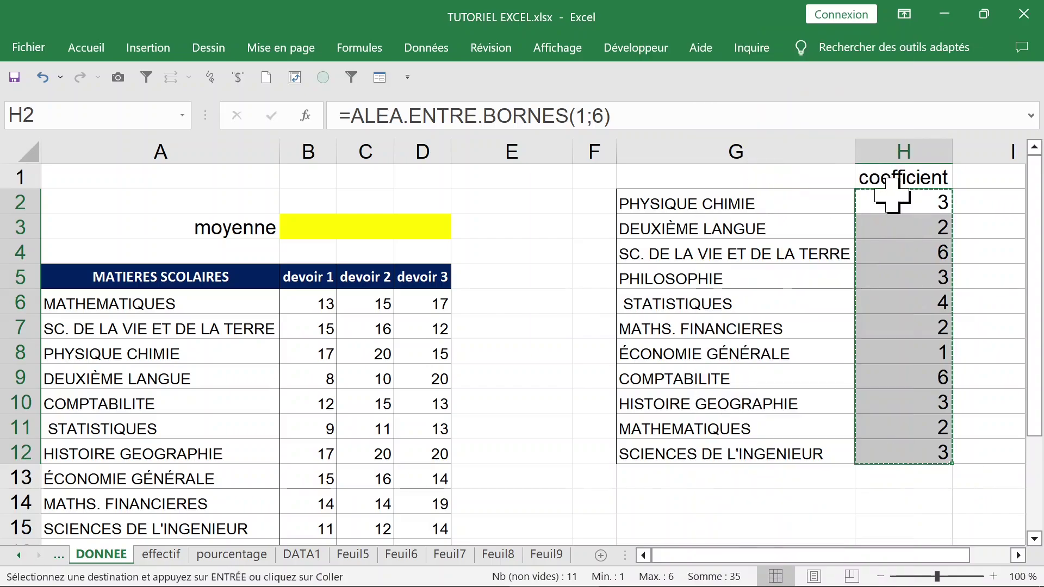
right_click(896, 202)
click(788, 248)
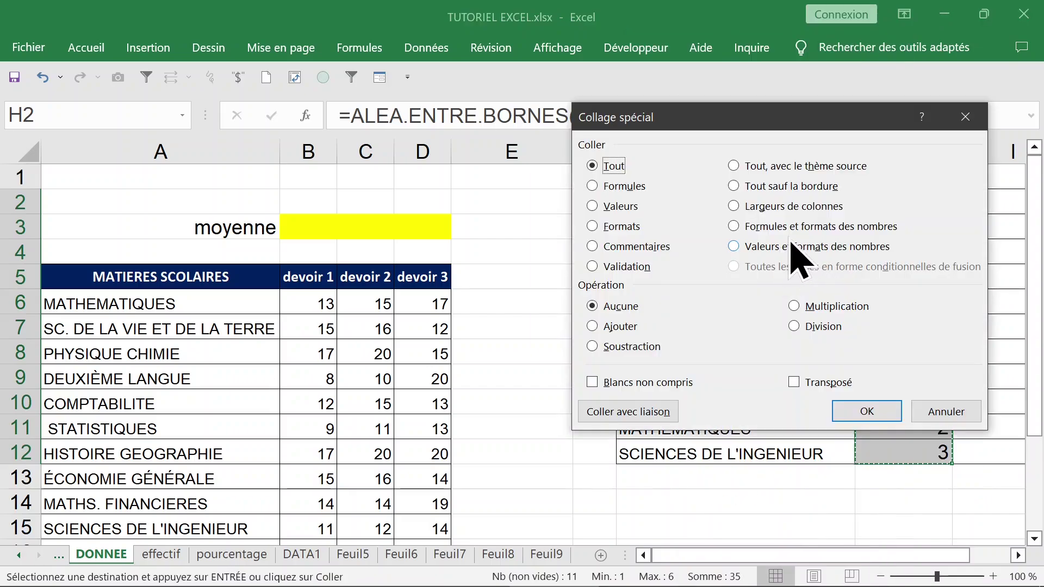
click(625, 207)
click(865, 414)
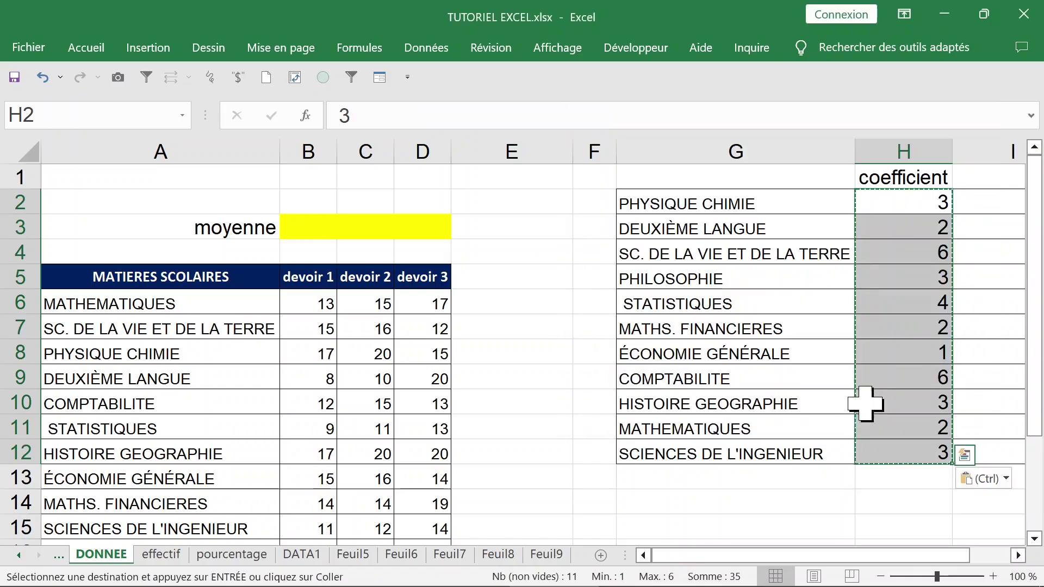
- Compare the subjects and marks in the grades table with the subject order and coefficients in columns G and H
click(427, 298)
click(323, 303)
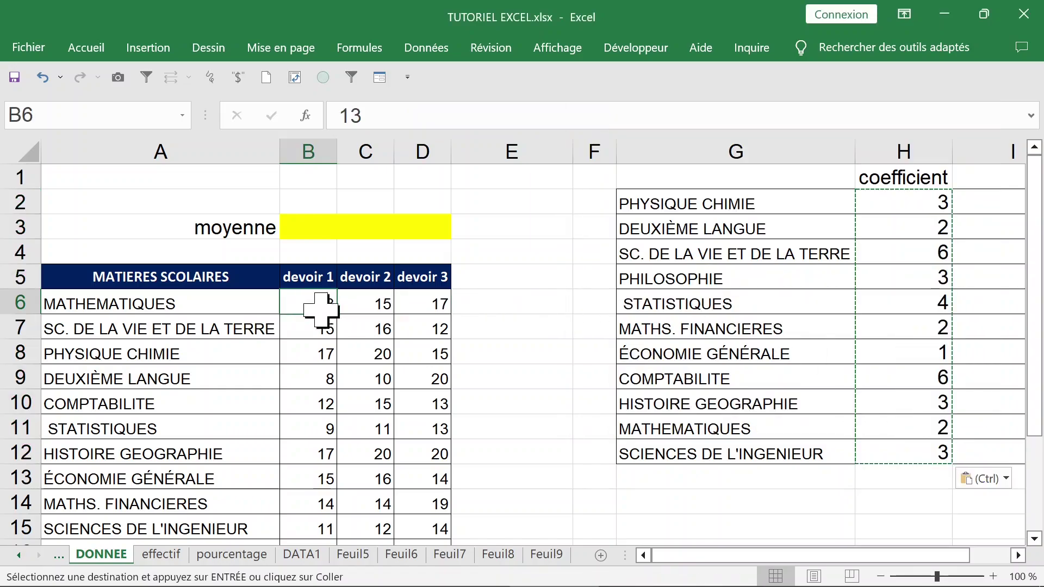
click(308, 150)
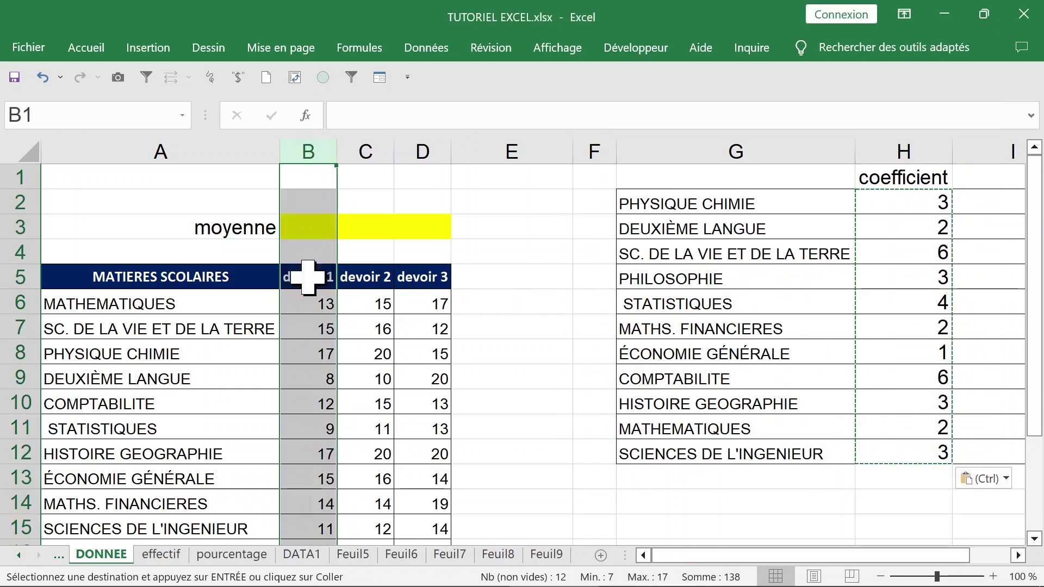
click(181, 308)
click(313, 307)
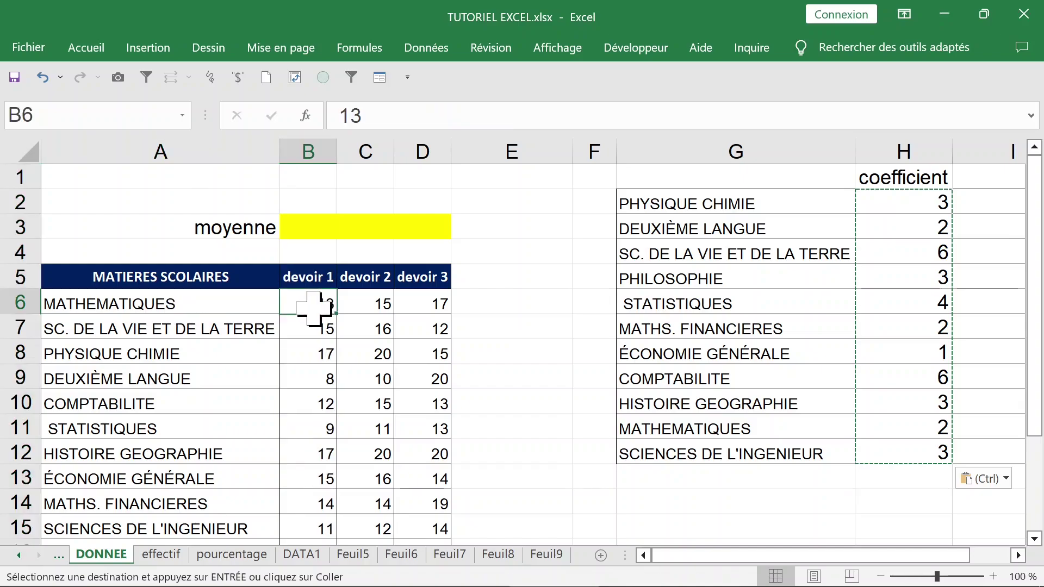
click(319, 333)
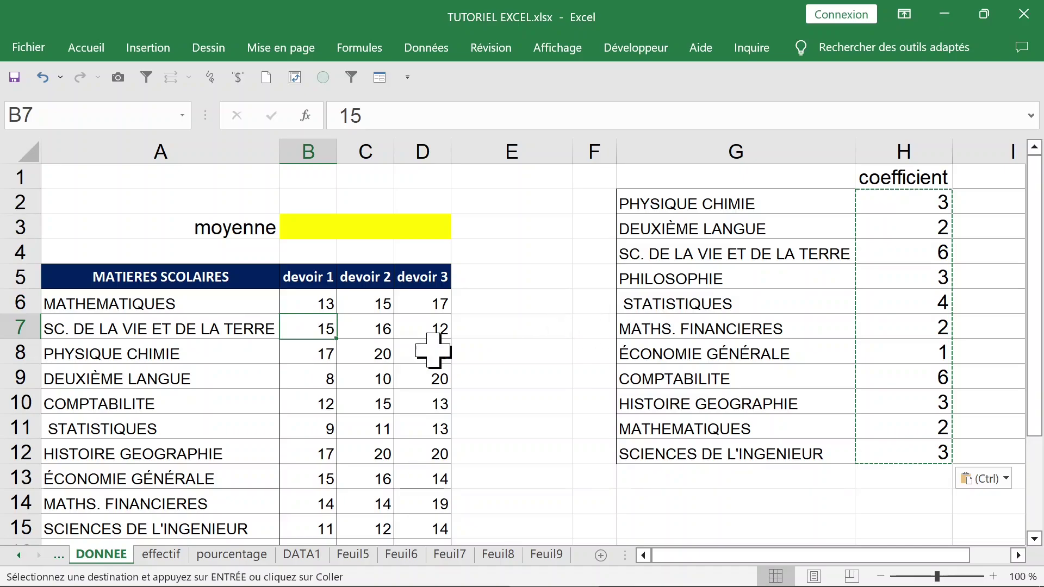
click(326, 354)
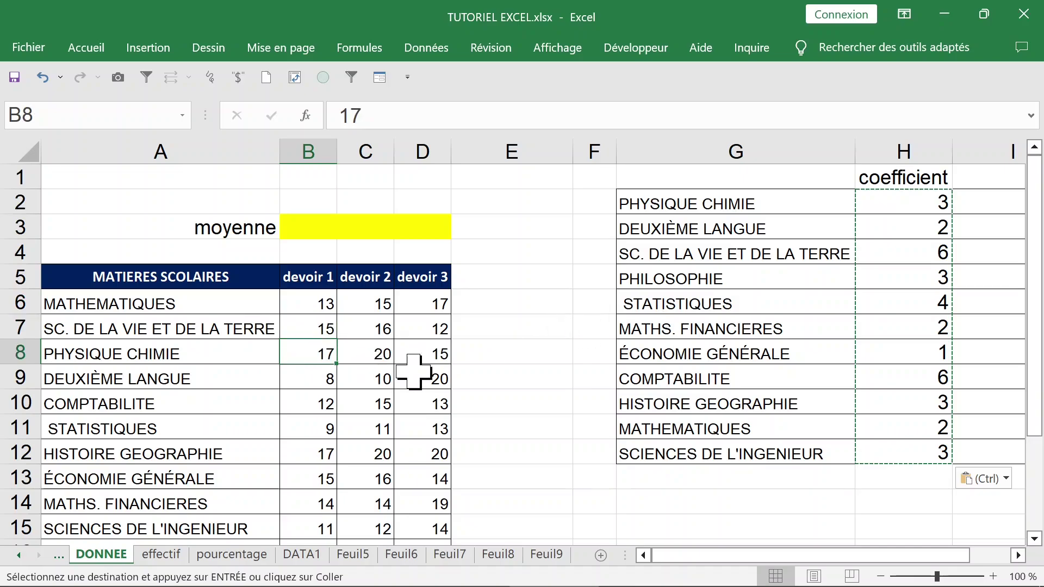
click(900, 207)
click(761, 206)
click(885, 210)
click(837, 356)
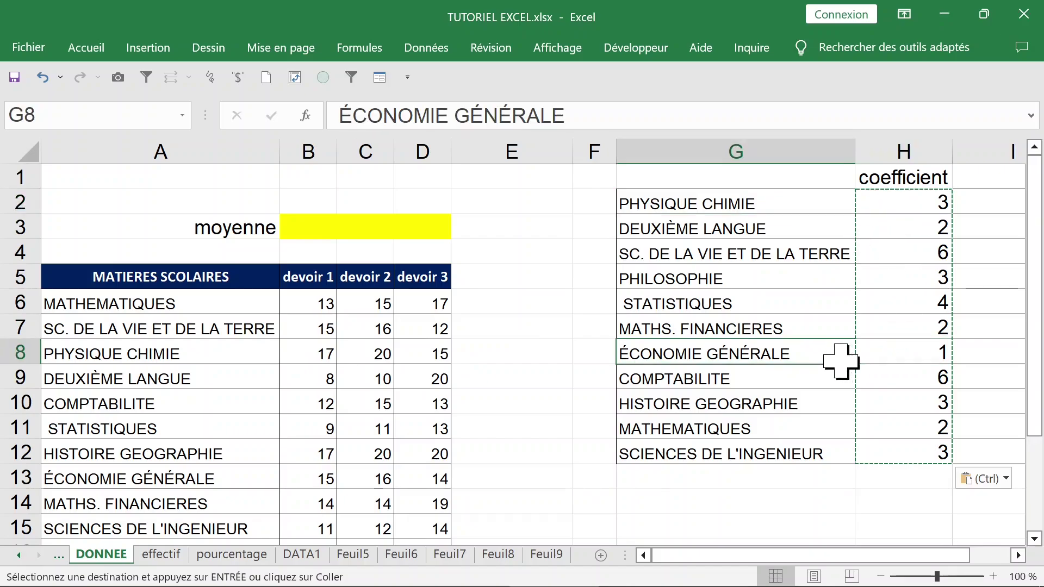
click(740, 300)
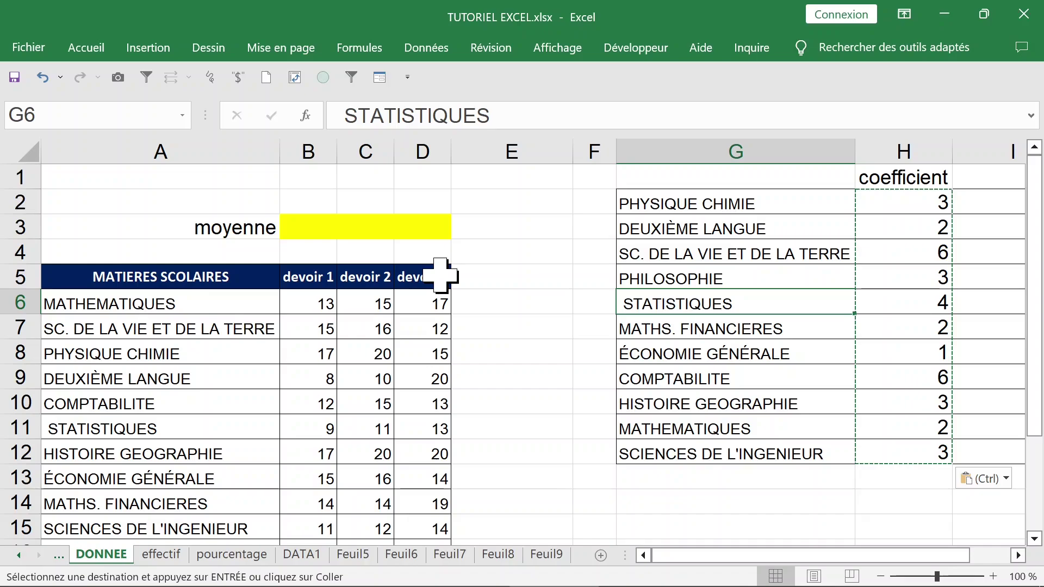
click(473, 304)
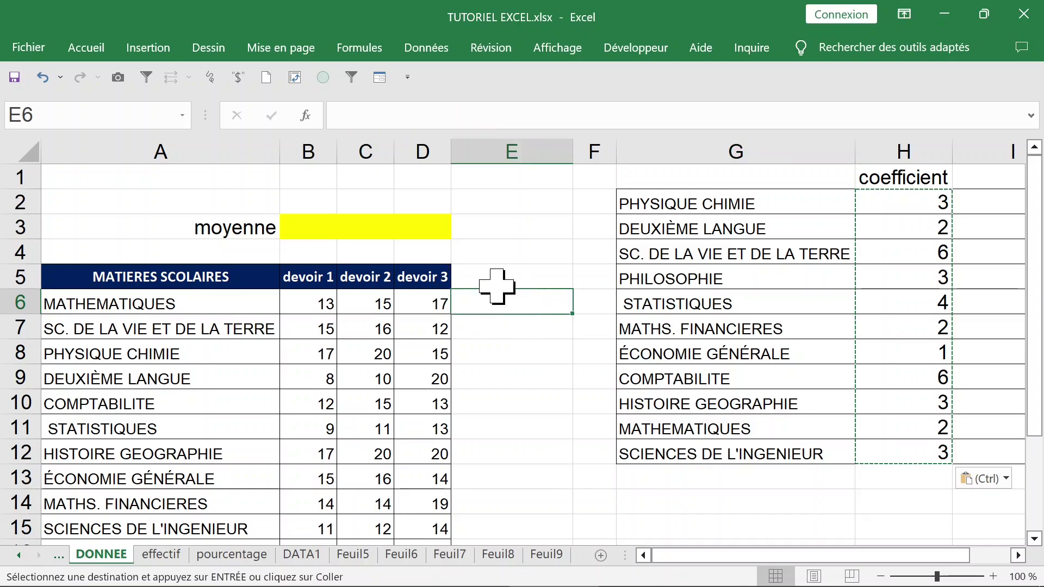
click(187, 304)
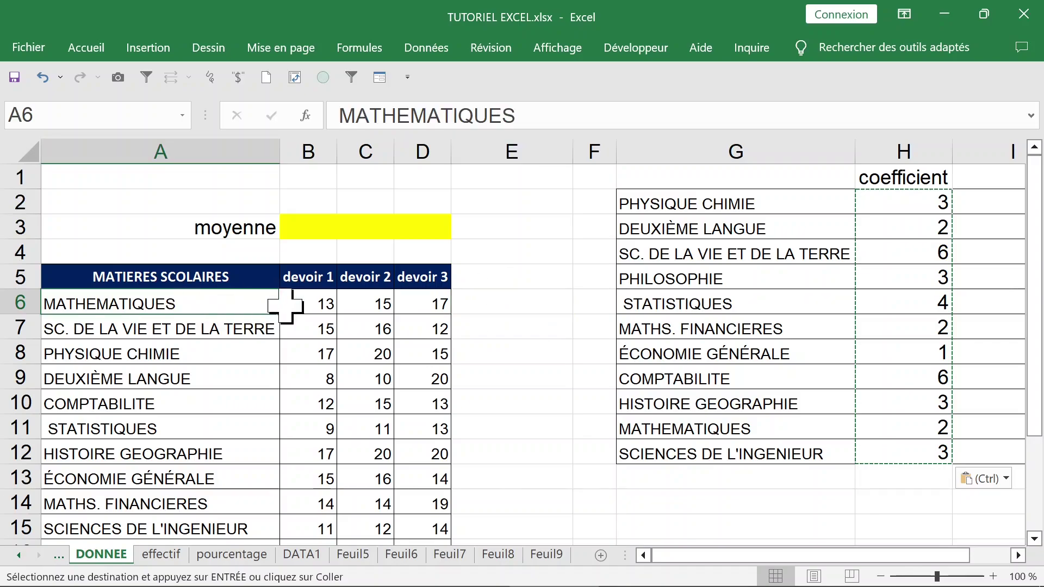
- Start a RECHERCHEV formula in E6 that looks up A6 in the absolute range $G$2:$H$12
click(474, 306)
key(Escape)
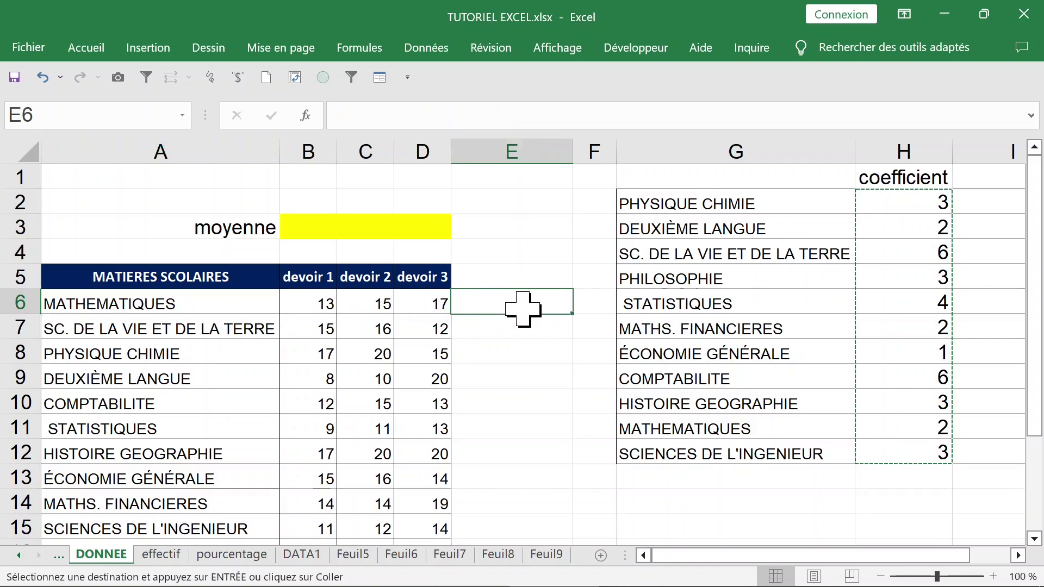
text(=rech)
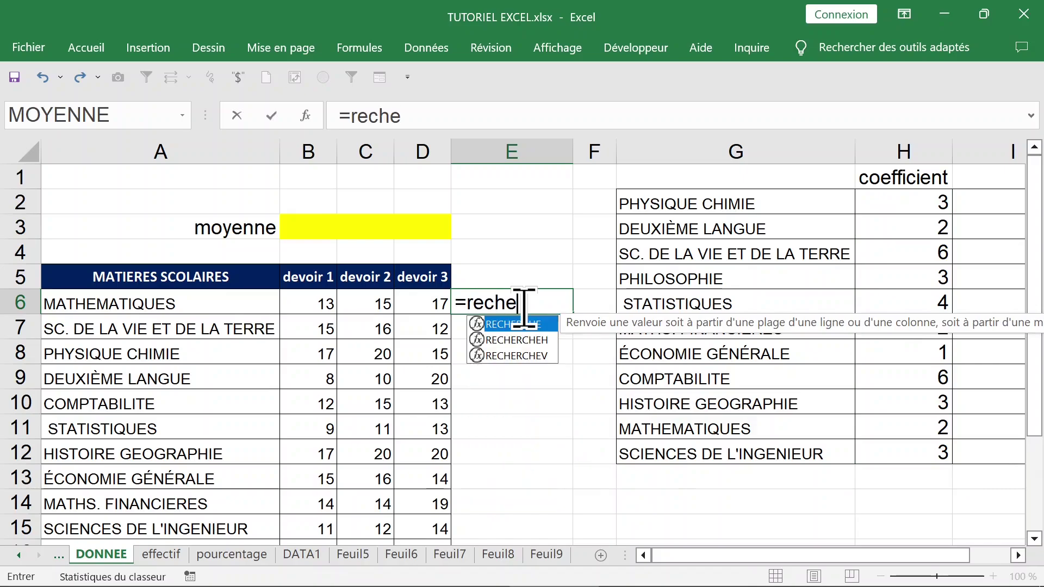
text(e)
click(514, 356)
double_click(514, 356)
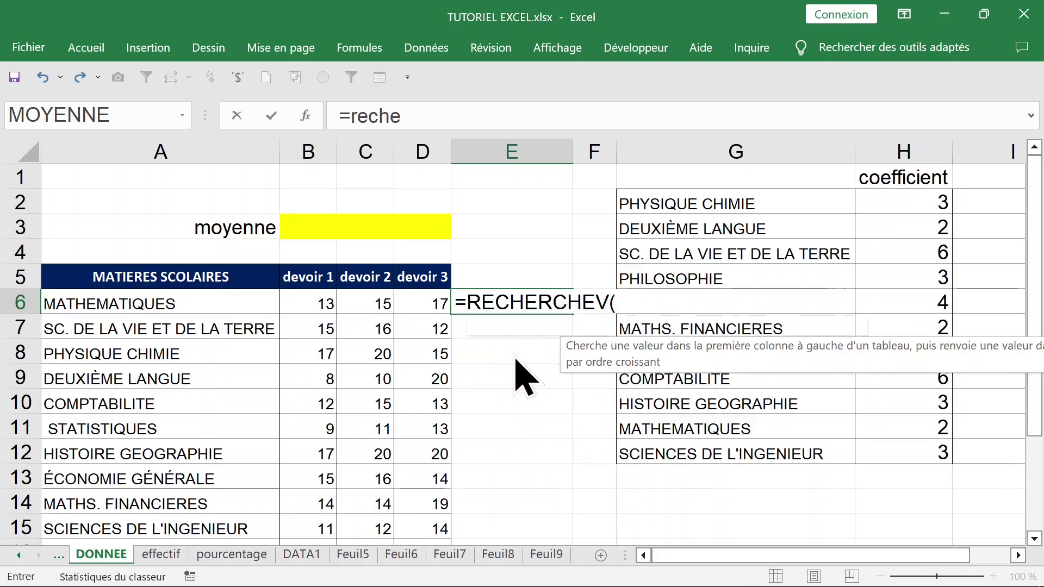
click(115, 308)
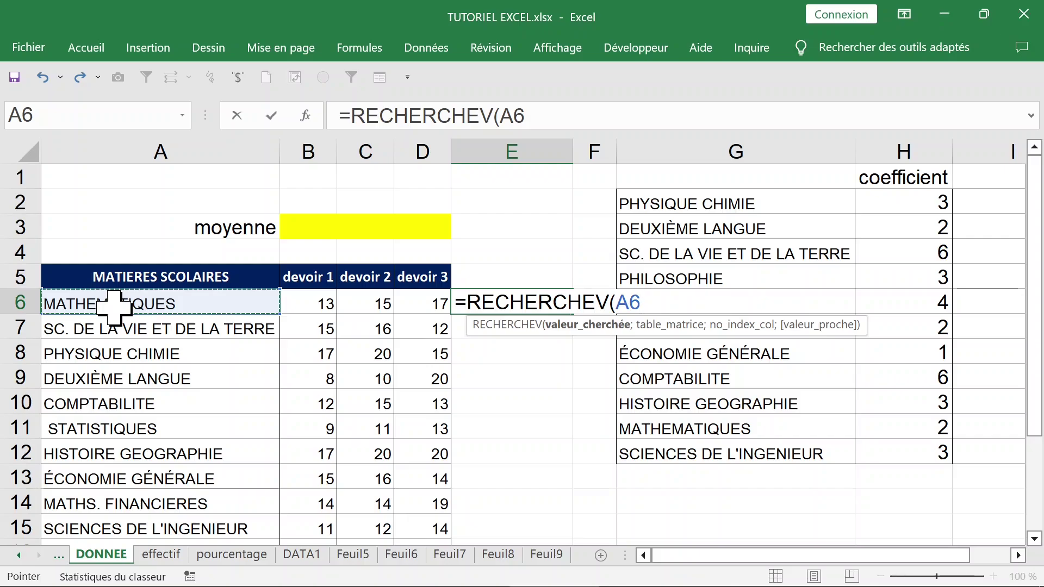
text(;)
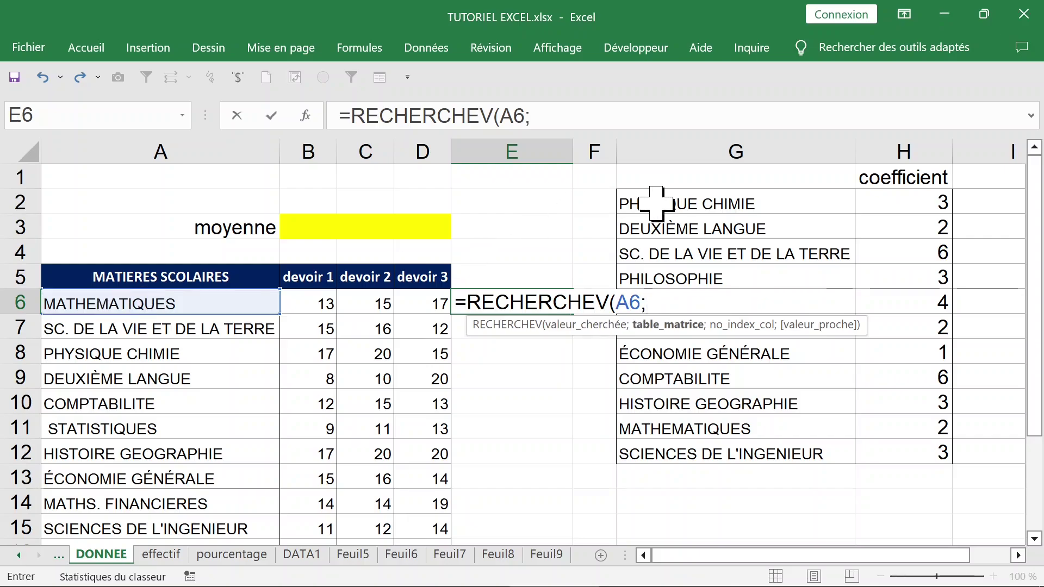
drag(655, 202, 900, 458)
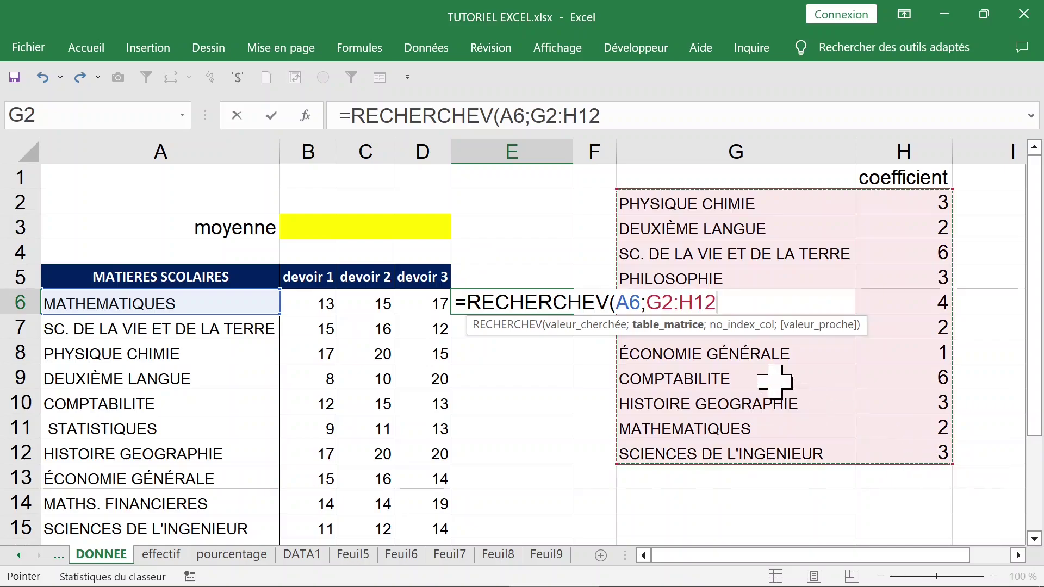
key(F4)
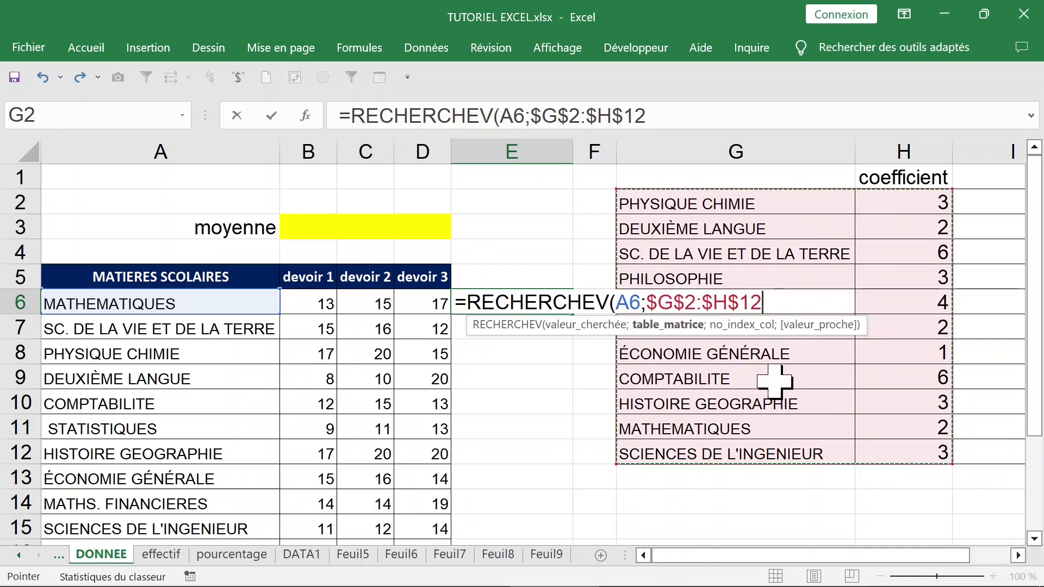
- Complete the E6 lookup with column index 2 and exact match 0, and fill it down to E16
text(;)
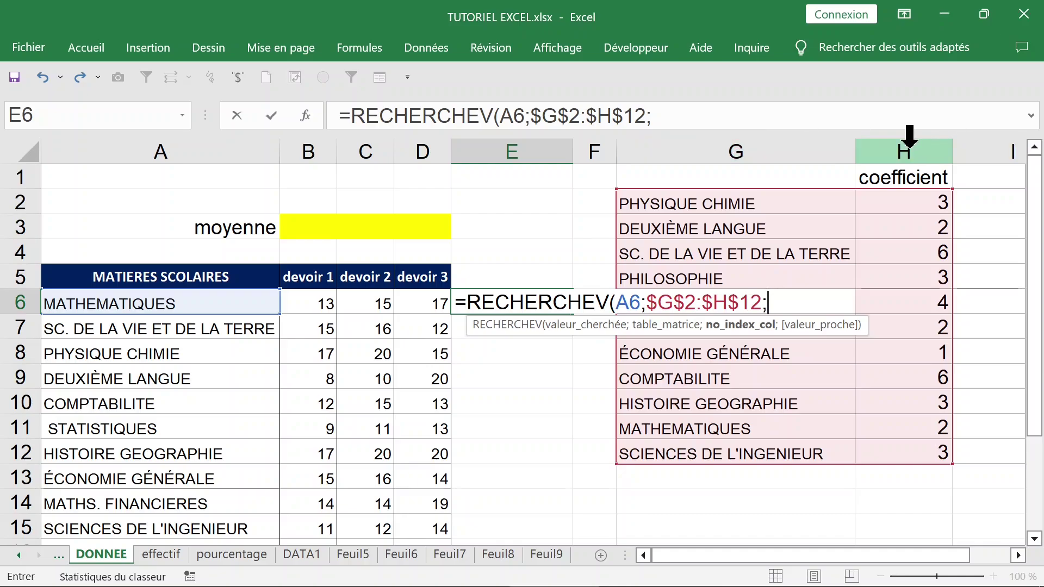
text(2;)
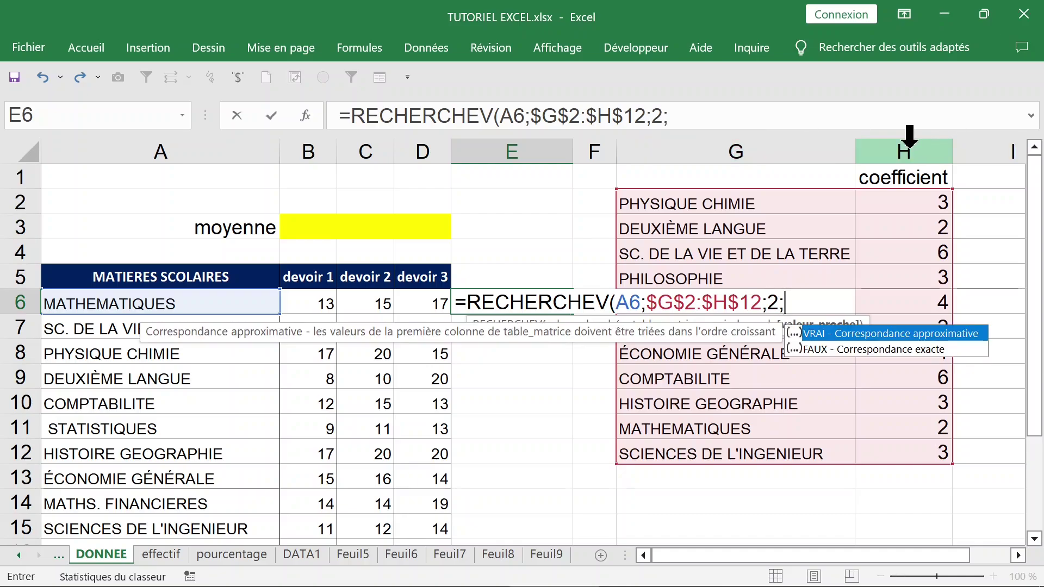
text(0))
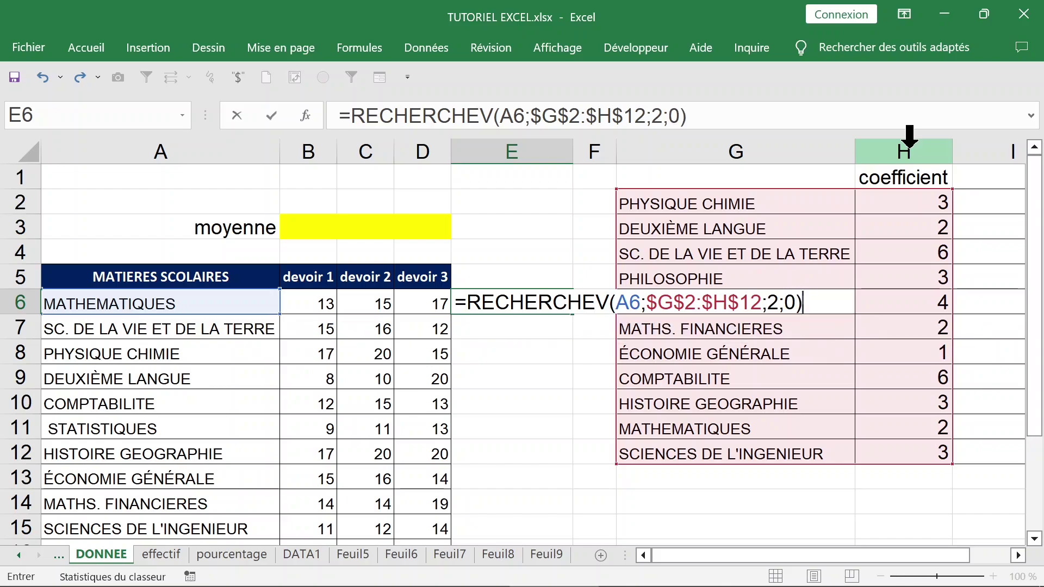
key(Return)
click(548, 299)
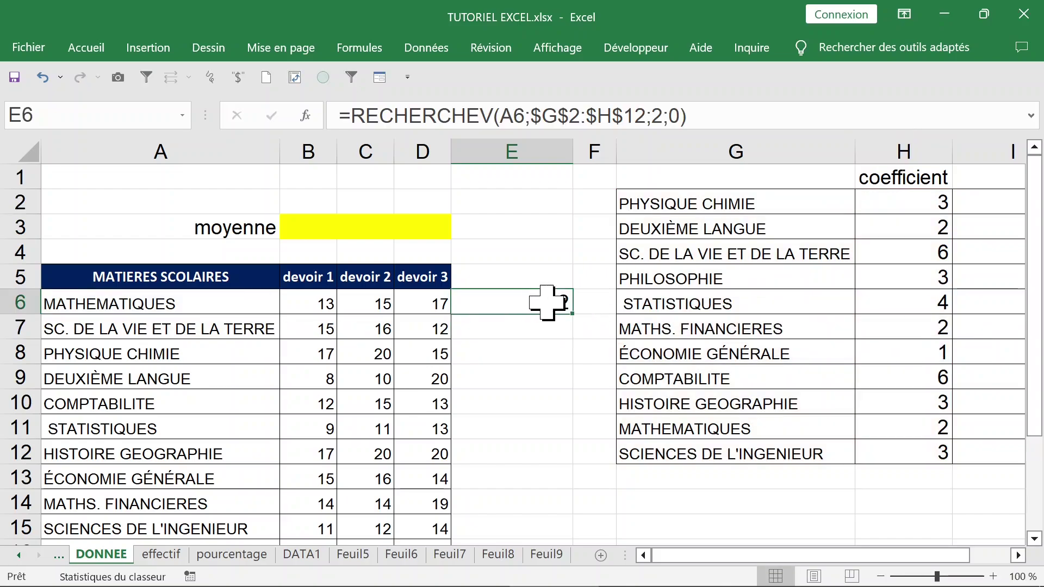
double_click(572, 314)
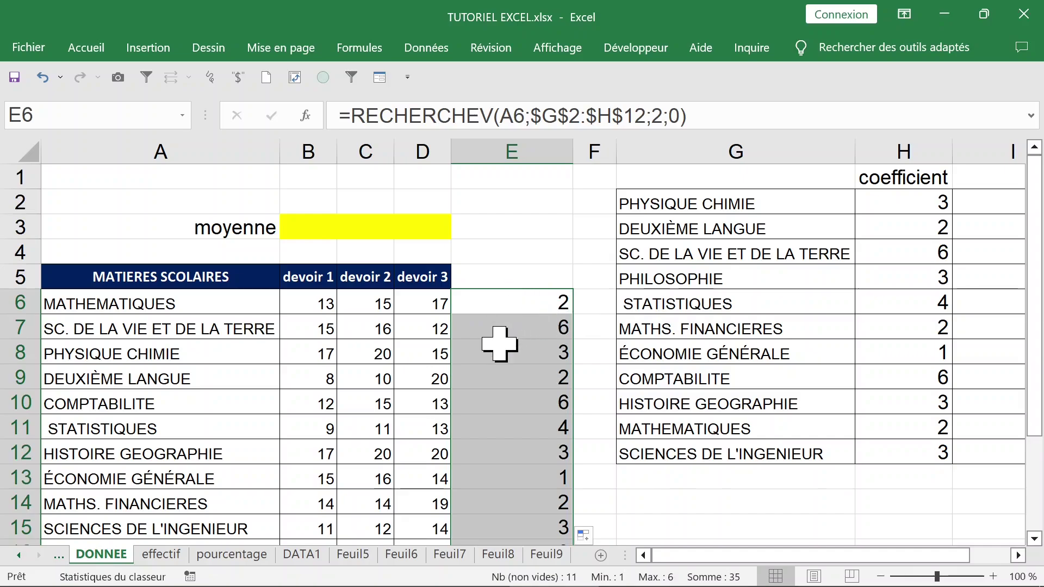
- Review the subjects and devoir 1 marks against the matching coefficients in column E, starting with B6 and E6
click(193, 313)
click(220, 375)
click(315, 303)
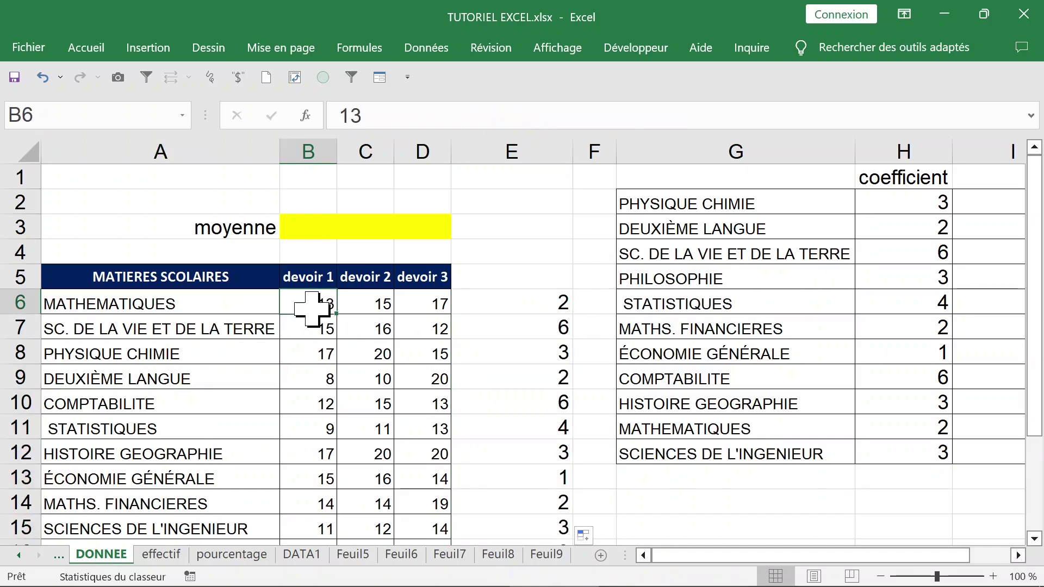
click(516, 308)
click(310, 306)
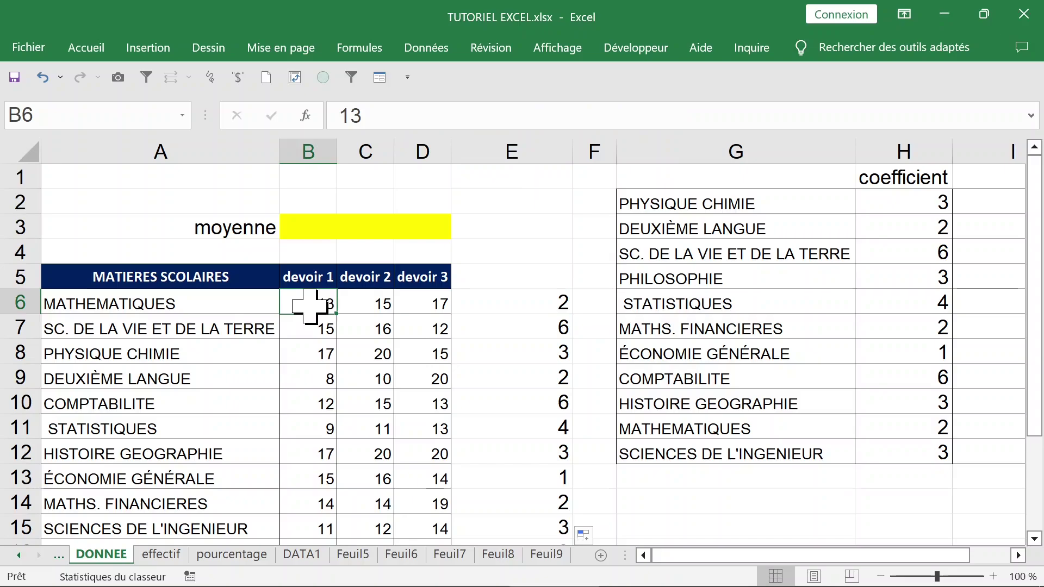
click(309, 150)
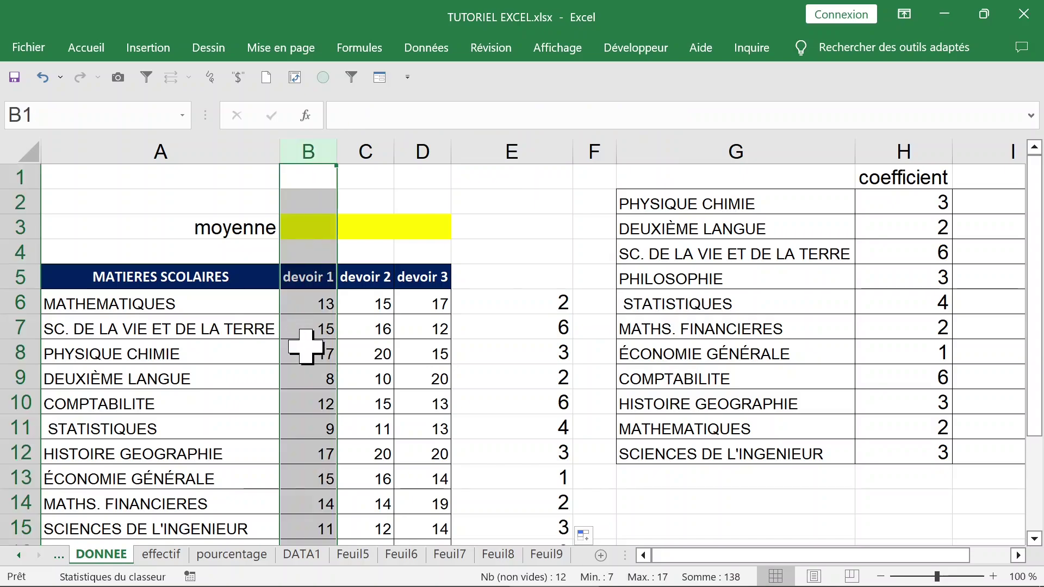
click(307, 303)
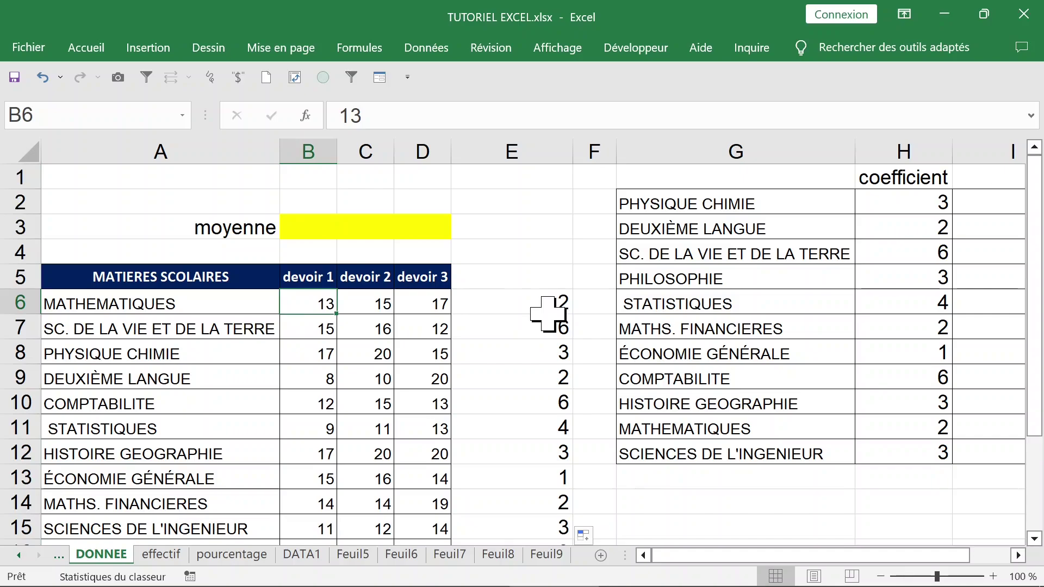
click(307, 235)
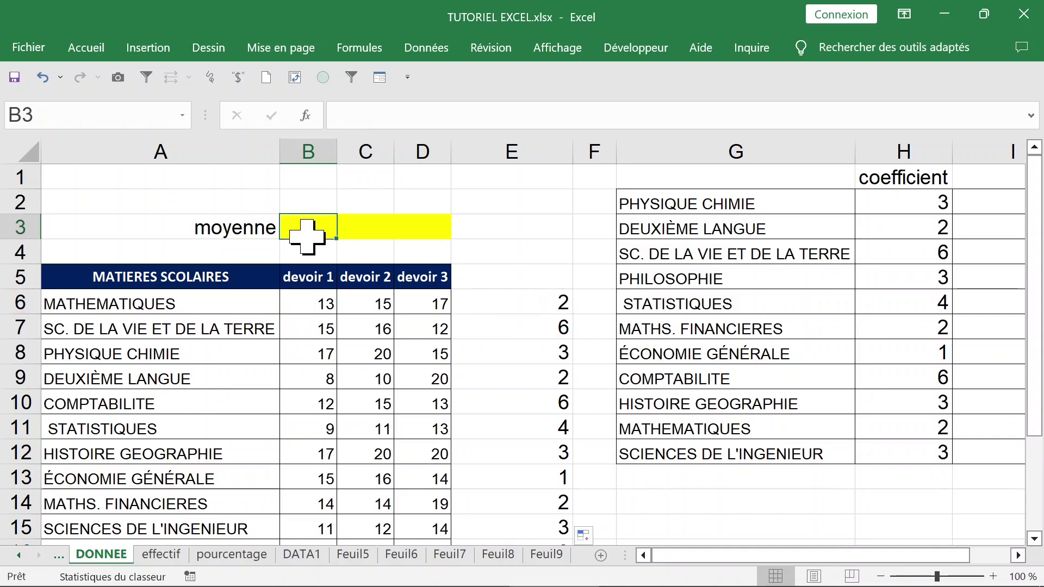
text(=)
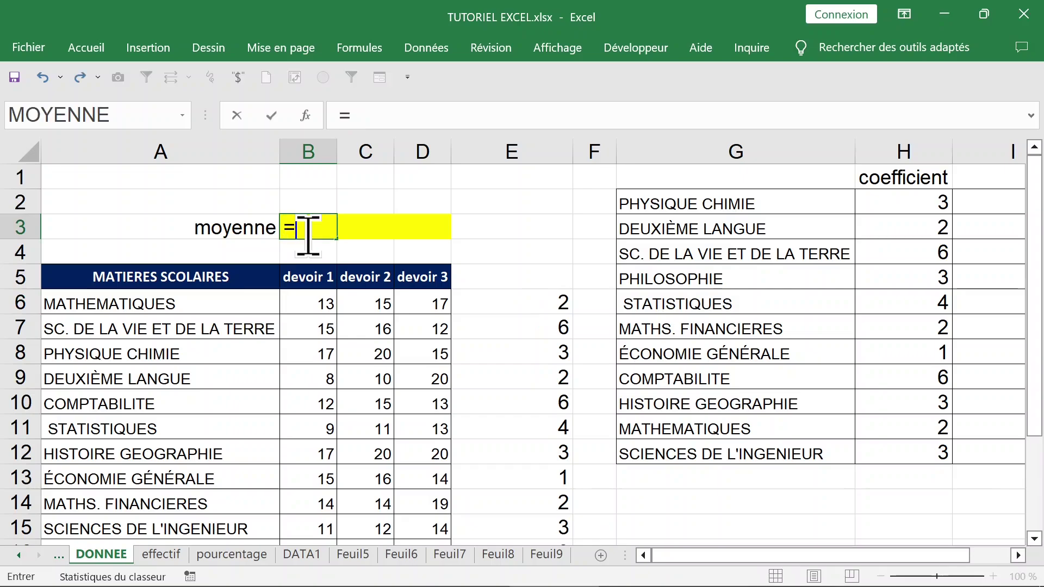
click(313, 305)
text(*)
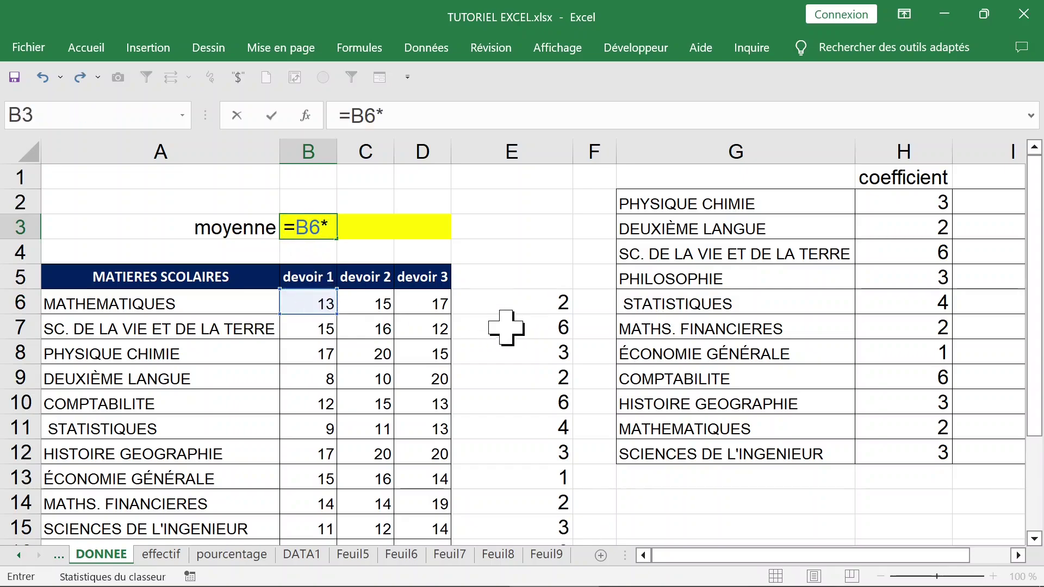
click(493, 305)
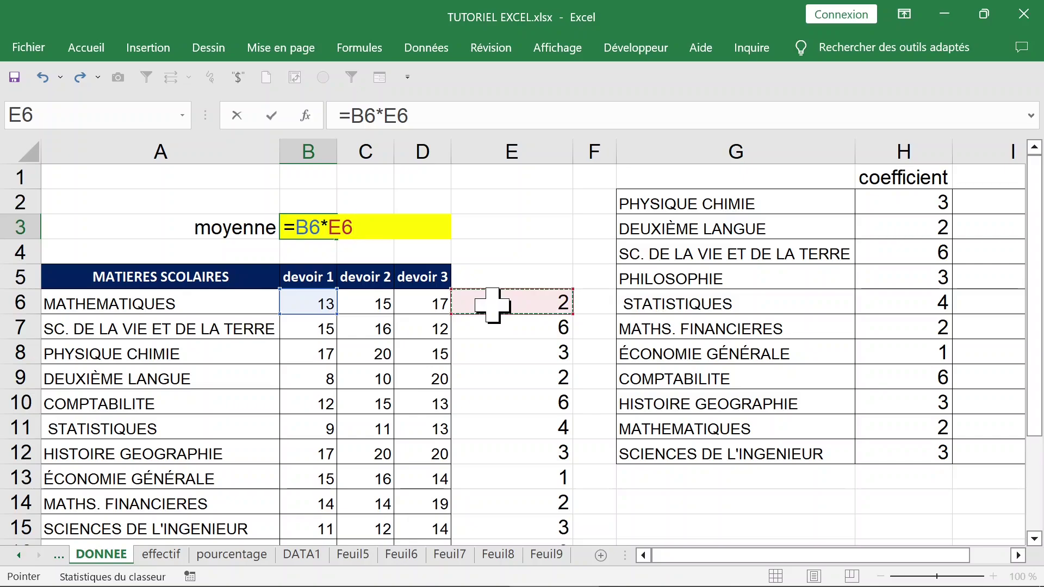
key(F4)
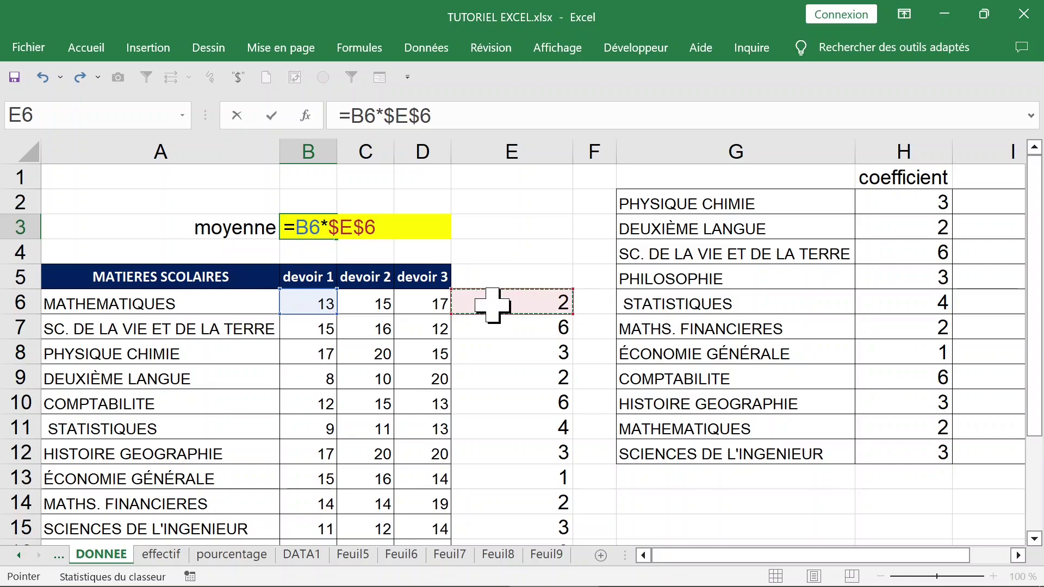
text(+)
click(315, 330)
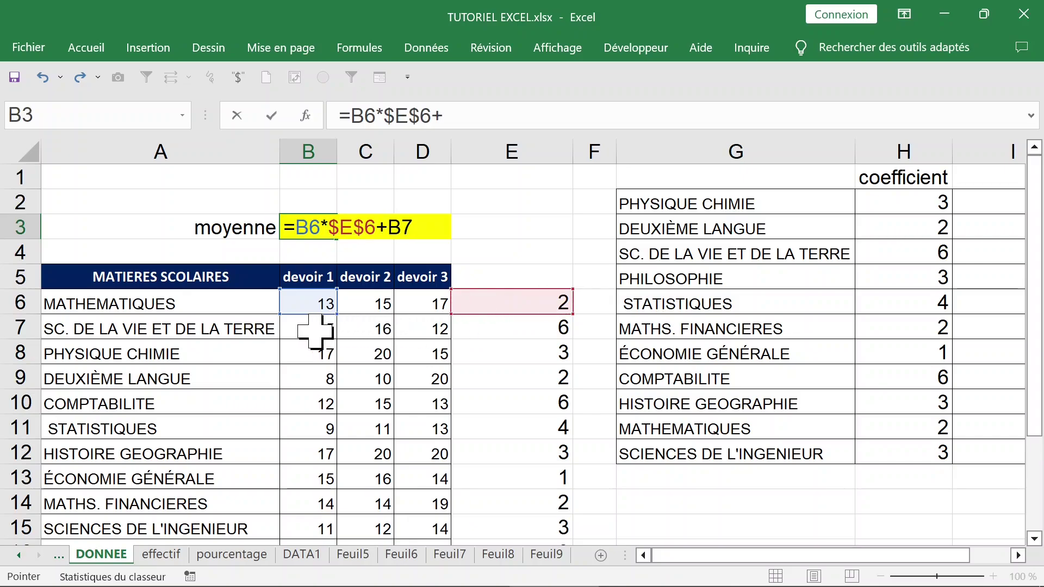
text(*)
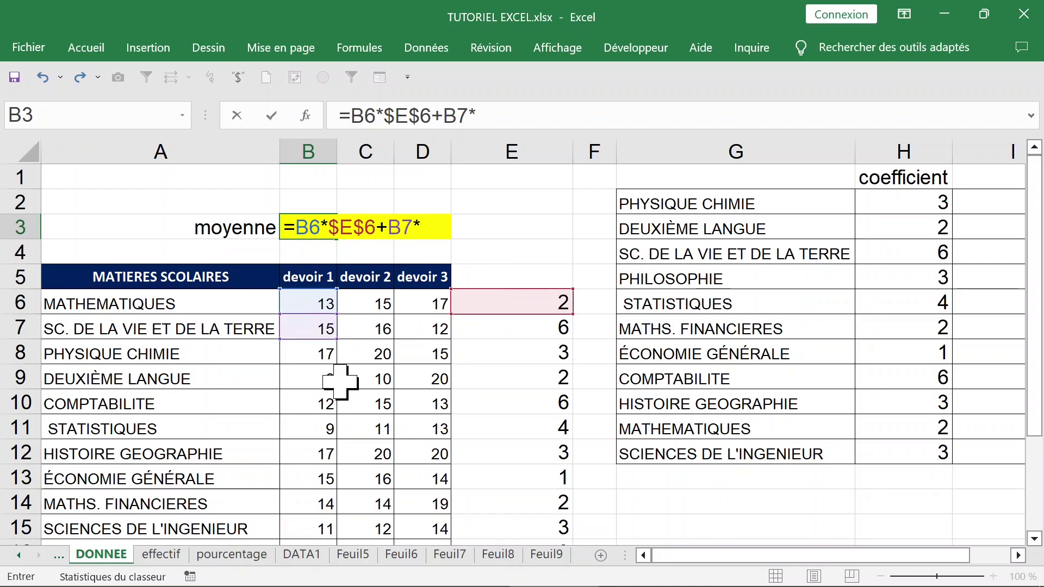
key(Escape)
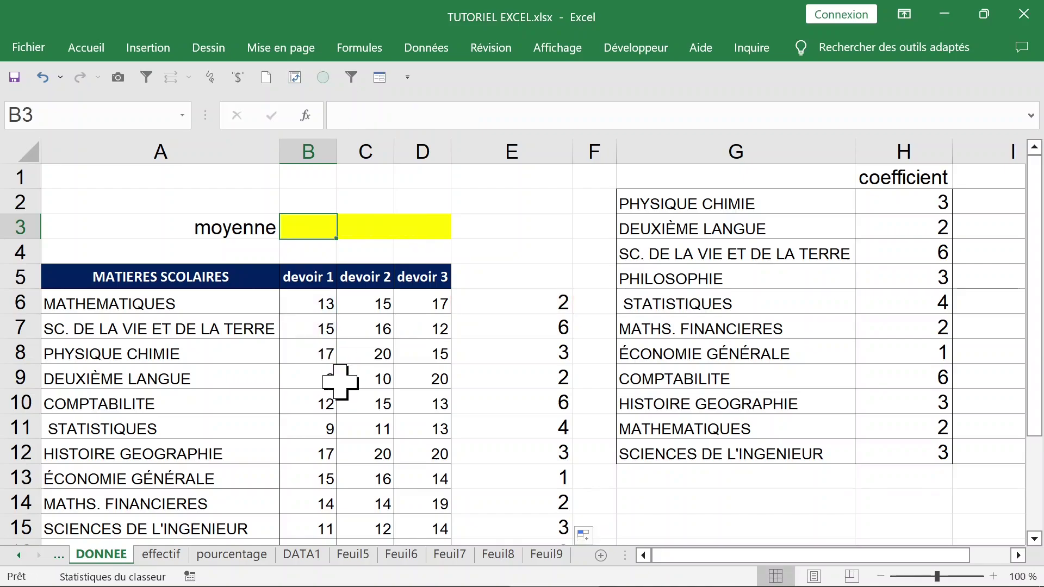
- Start a SOMMEPROD formula in B3 with the devoir 1 marks B6:B16 as its first range
text(=so)
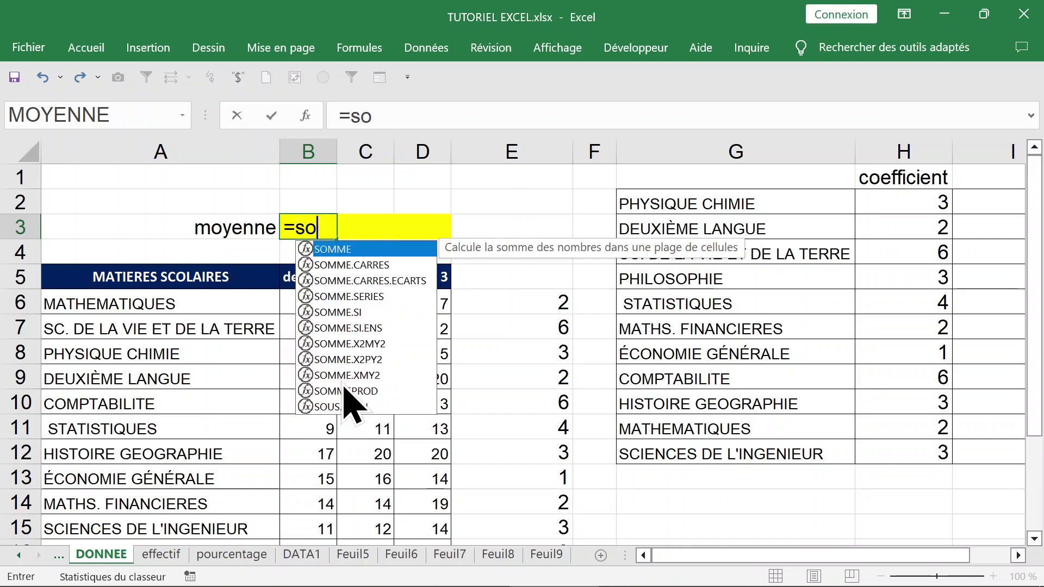
text(mmep)
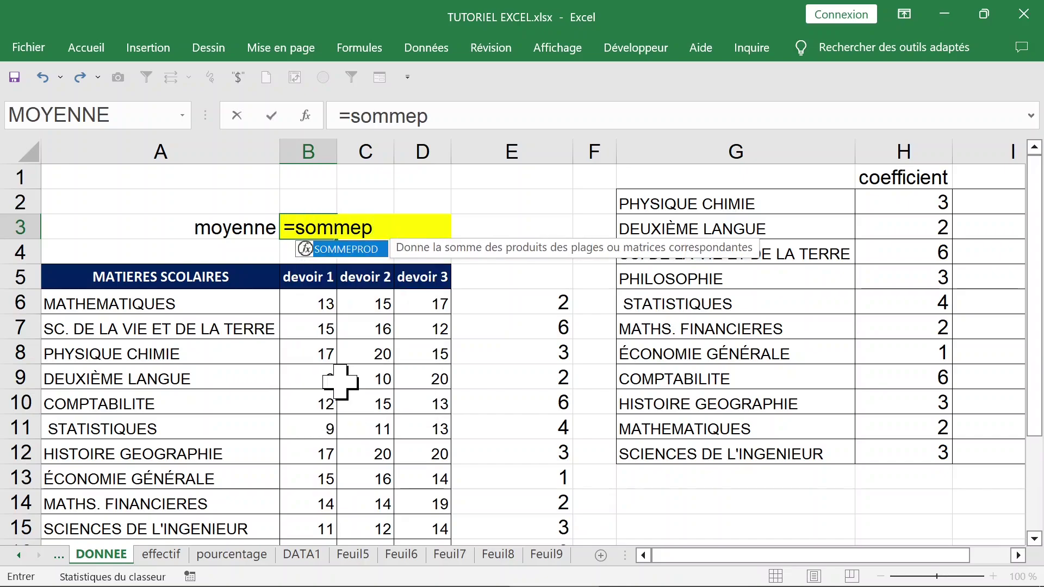
key(Tab)
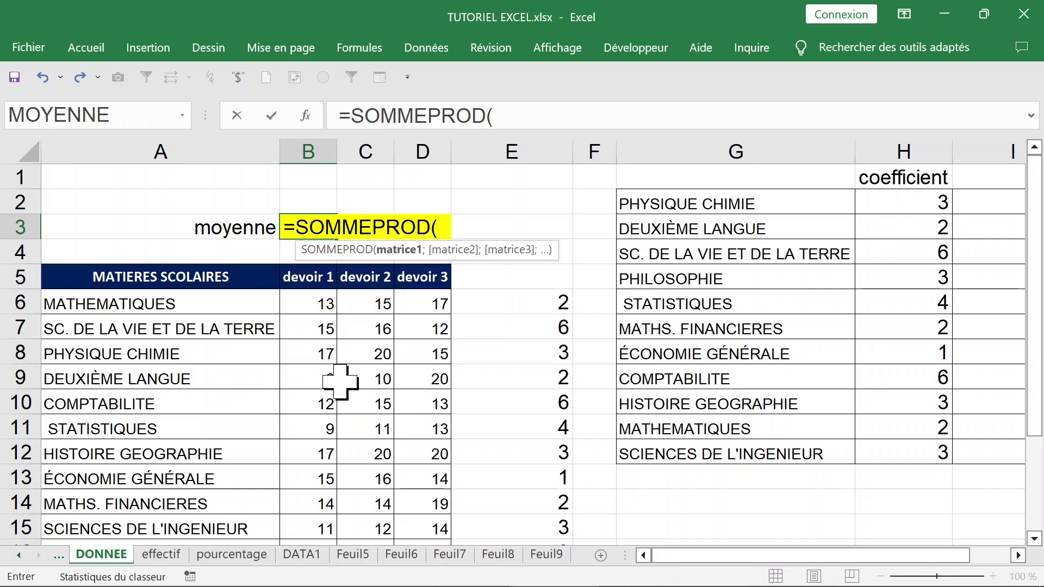
click(304, 305)
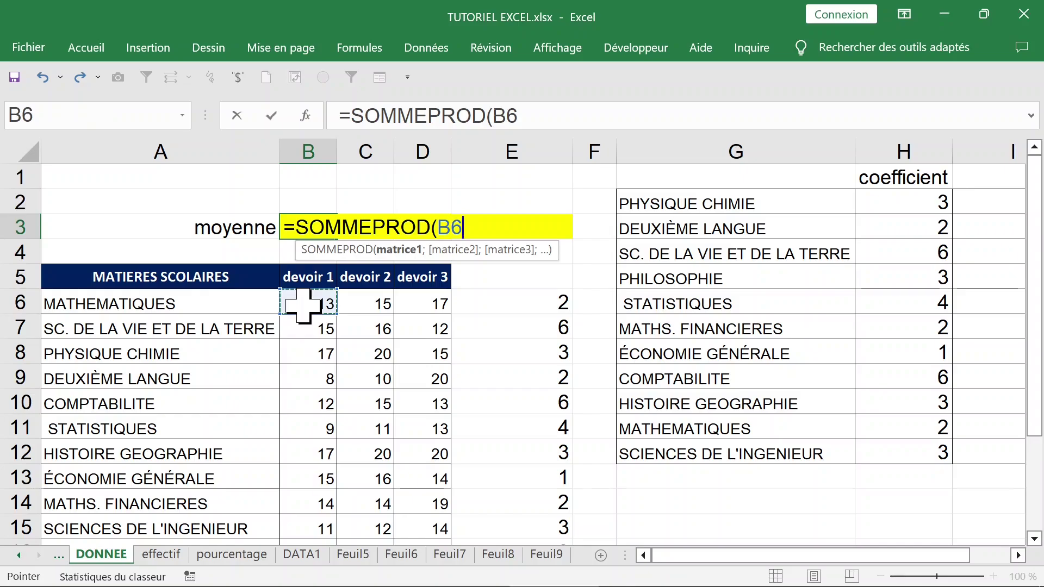
key(ctrl+shift+Down)
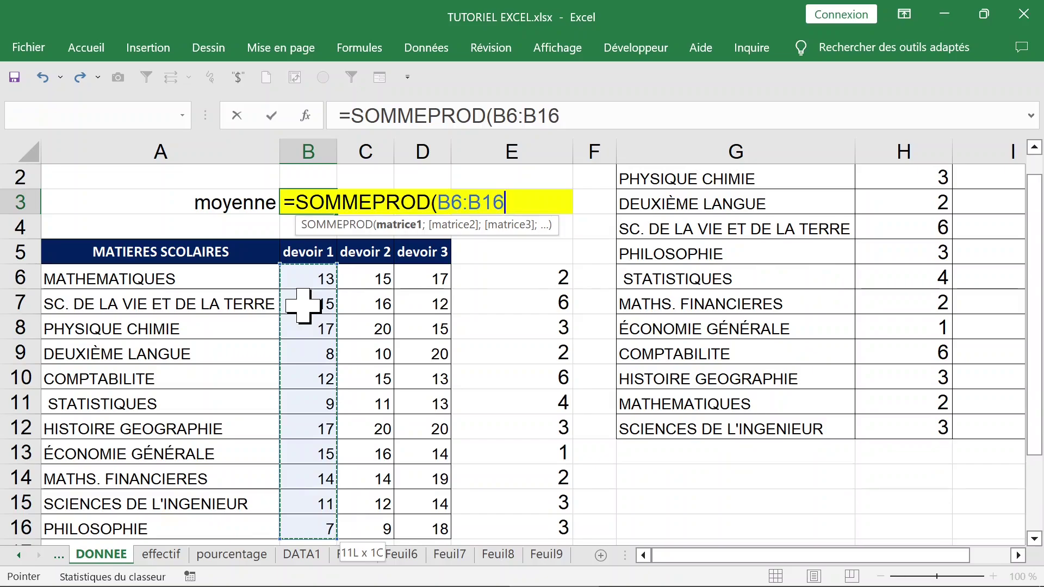
- Multiply the marks in B3's SOMMEPROD by the absolute coefficient range $E$6:$E$16 and complete the formula
text(*)
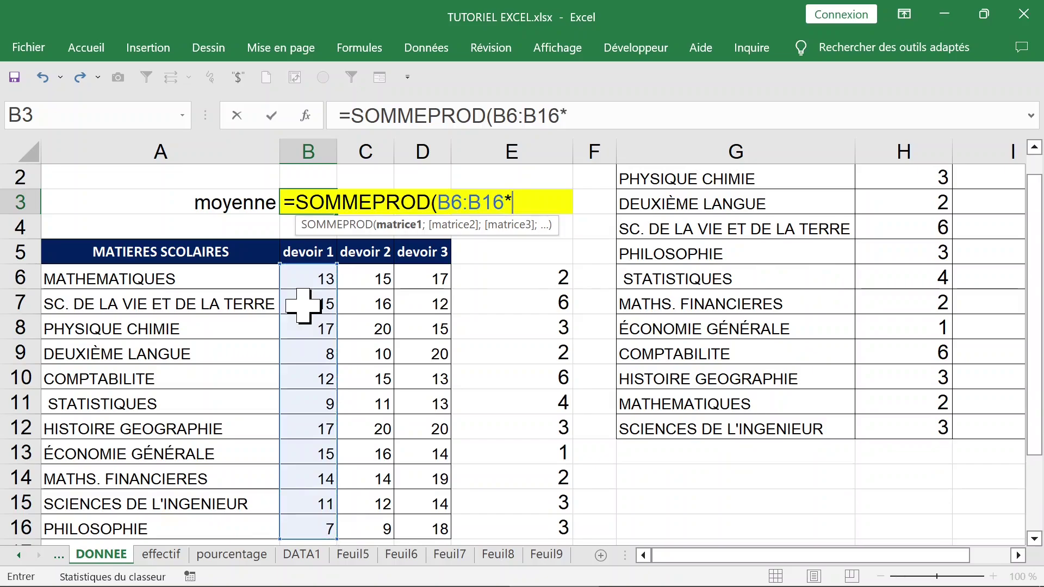
scroll(471, 308, up, 1)
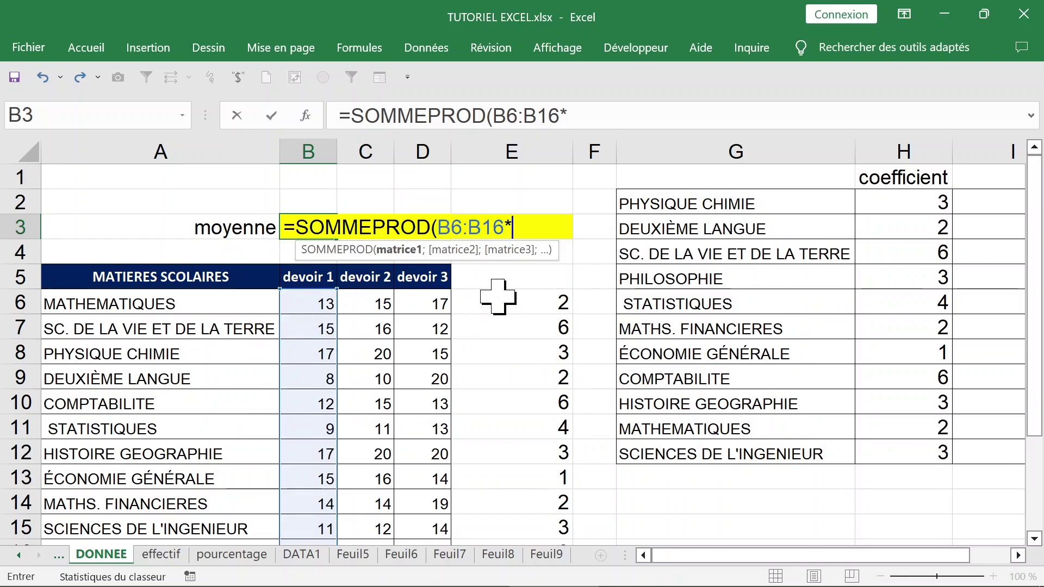
click(554, 307)
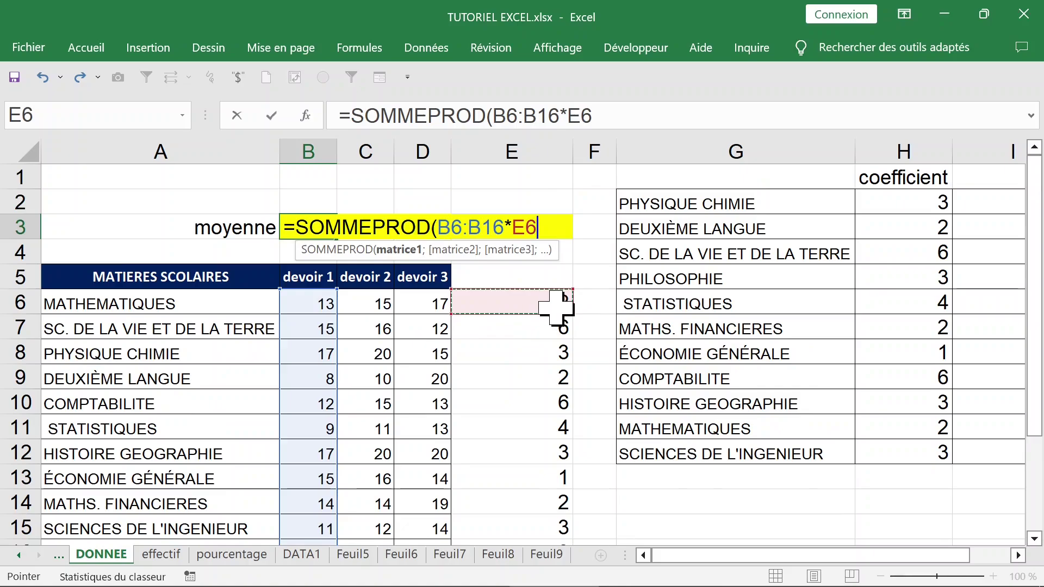
key(ctrl+shift+Down)
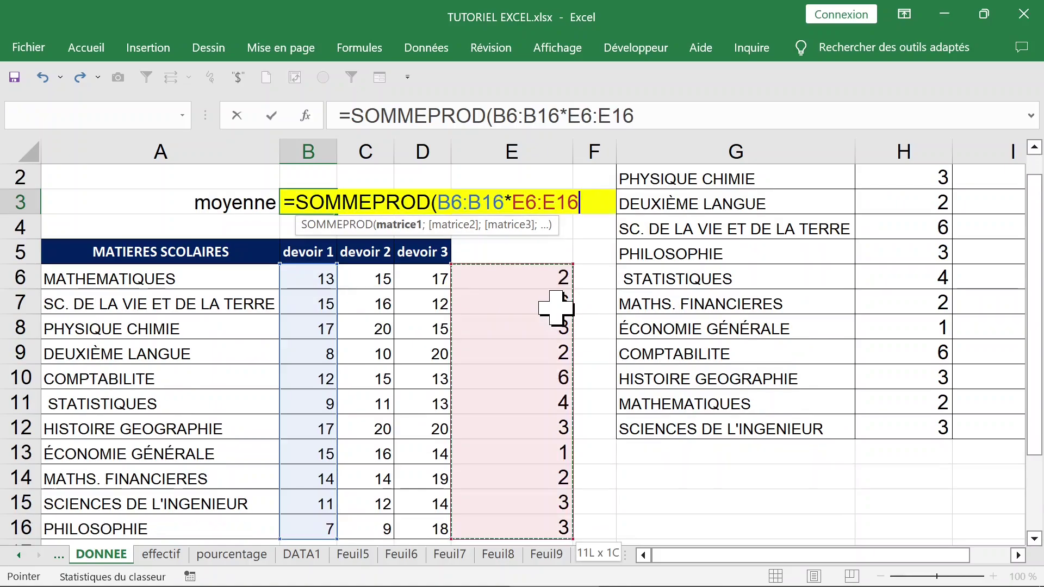
key(F4)
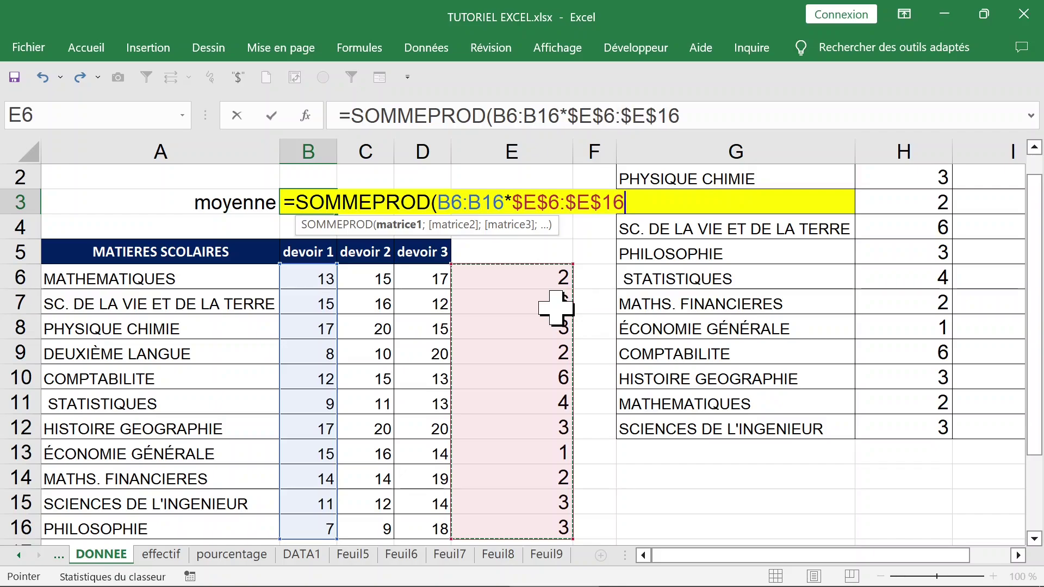
text())
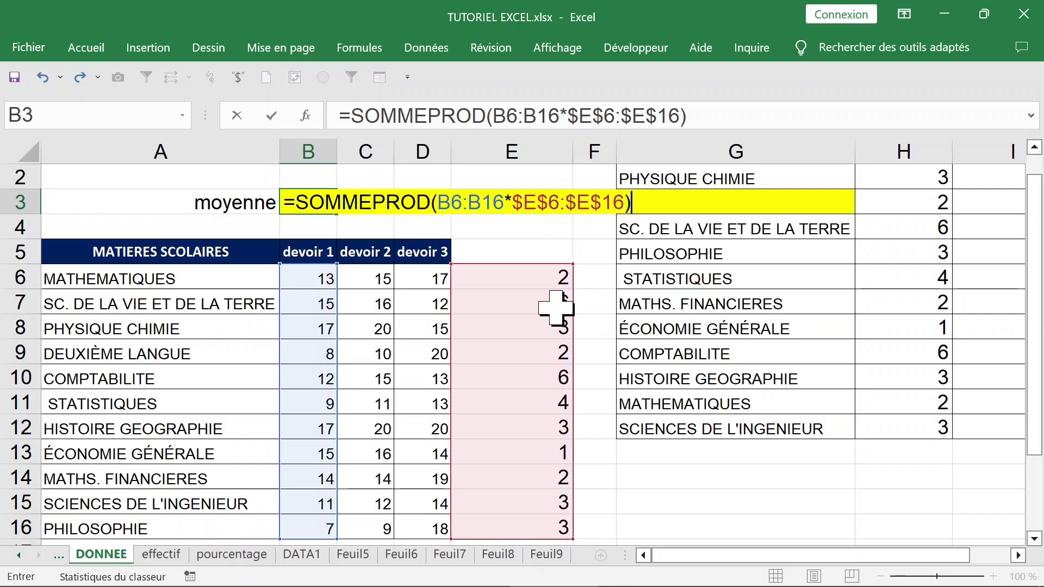
key(Return)
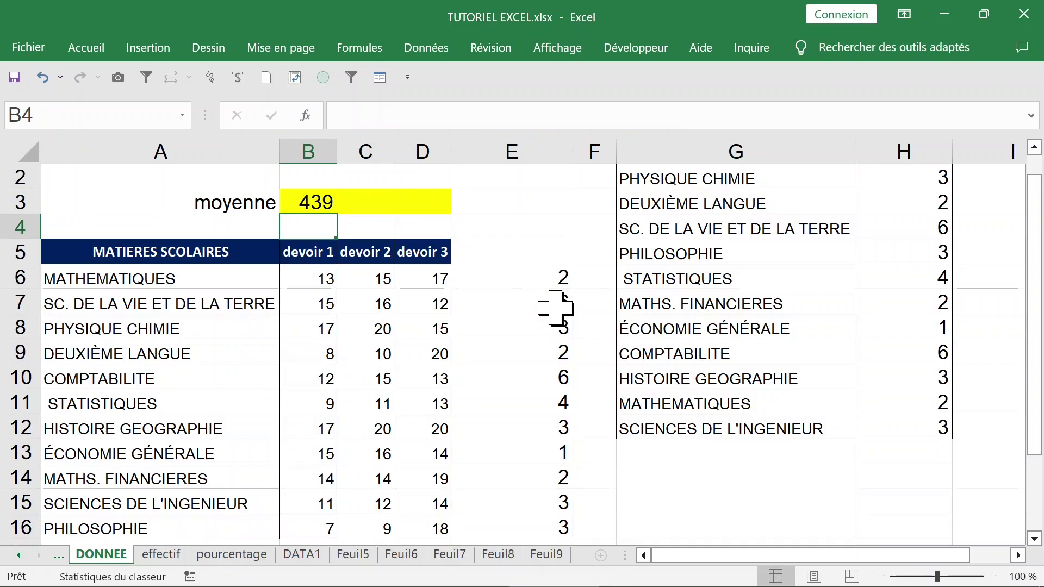
- Extend the B3 formula by dividing the SOMMEPROD by the coefficient total, SOMME($E$6:$E$16)
click(306, 199)
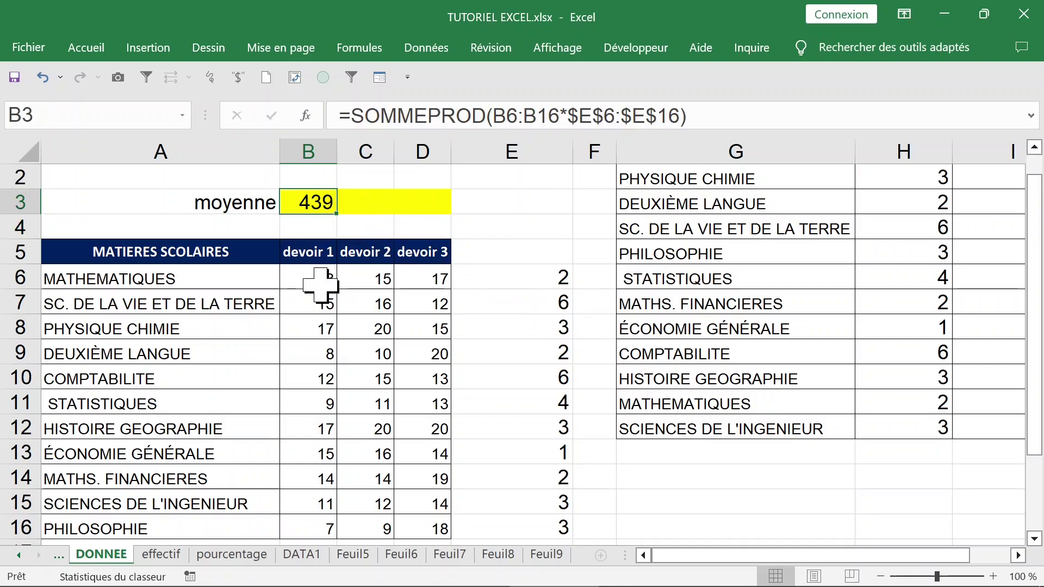
click(729, 117)
text(/)
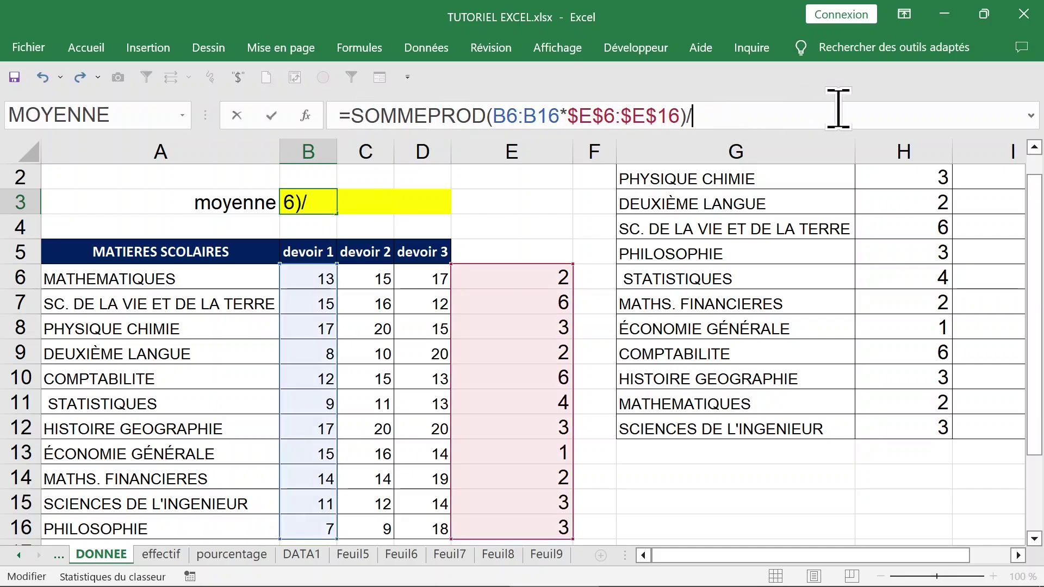
text(somme)
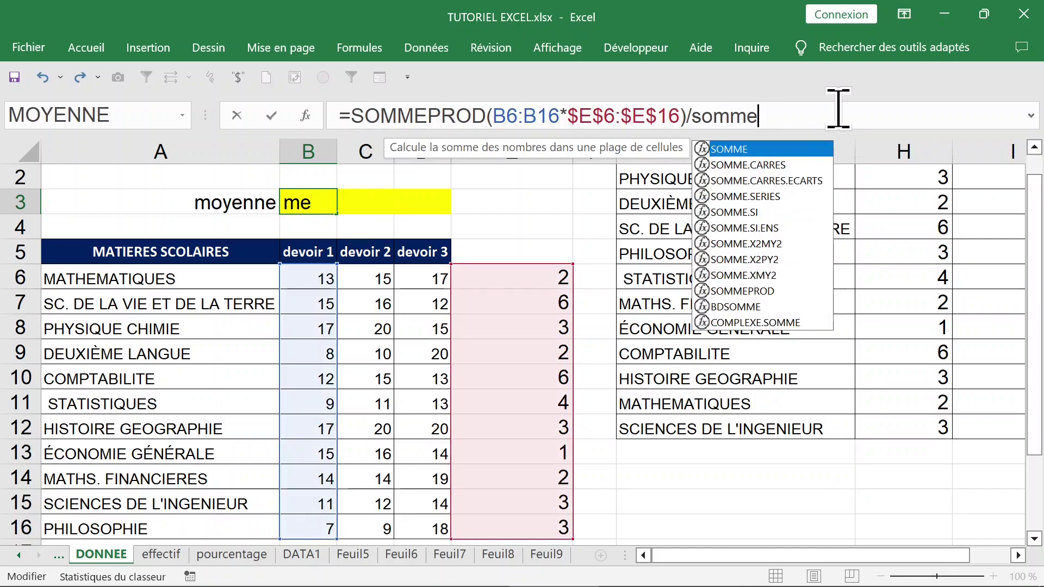
key(Tab)
click(526, 277)
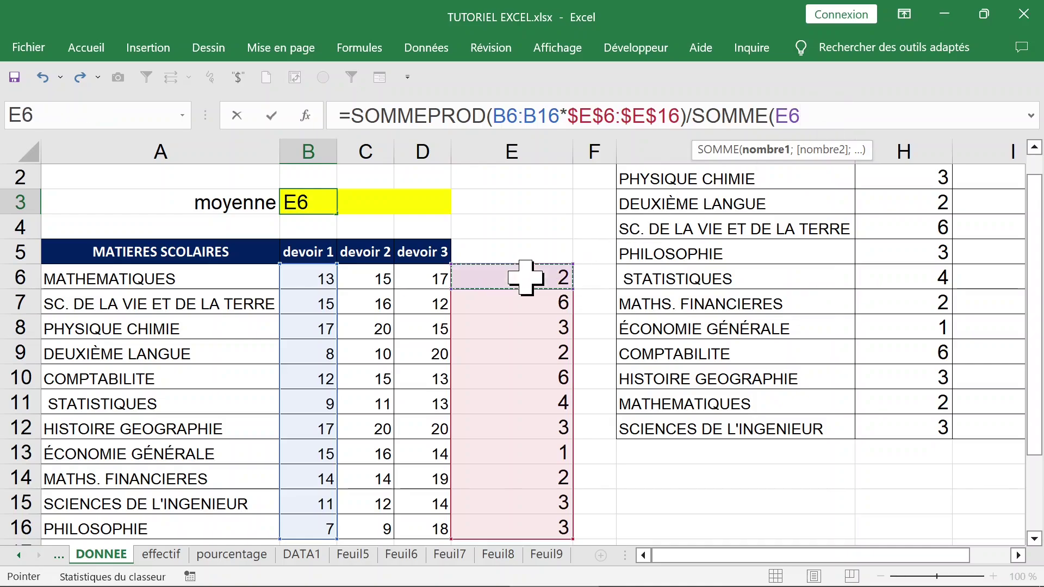
key(ctrl+shift+Down)
key(F4)
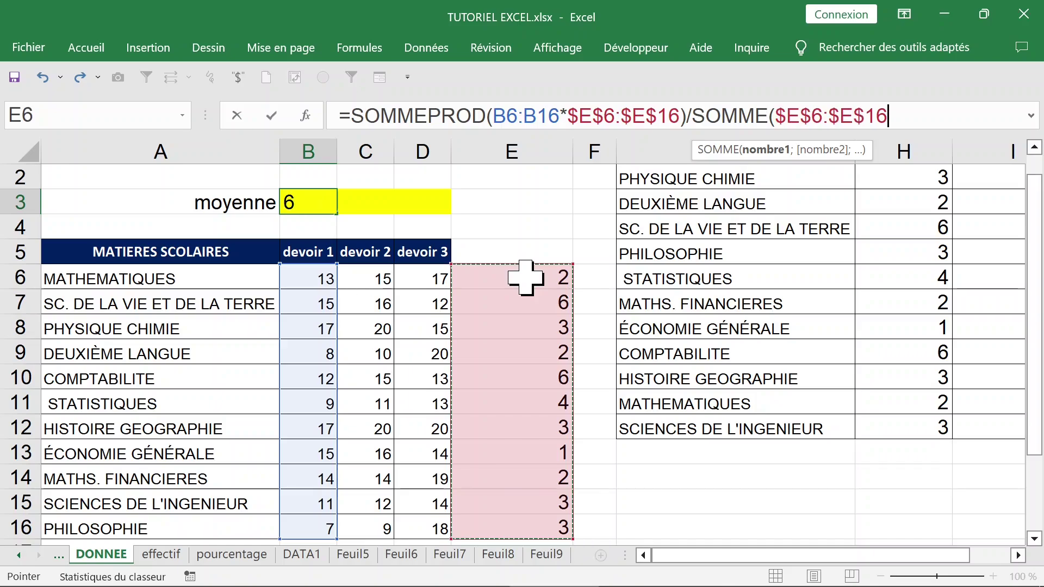
text())
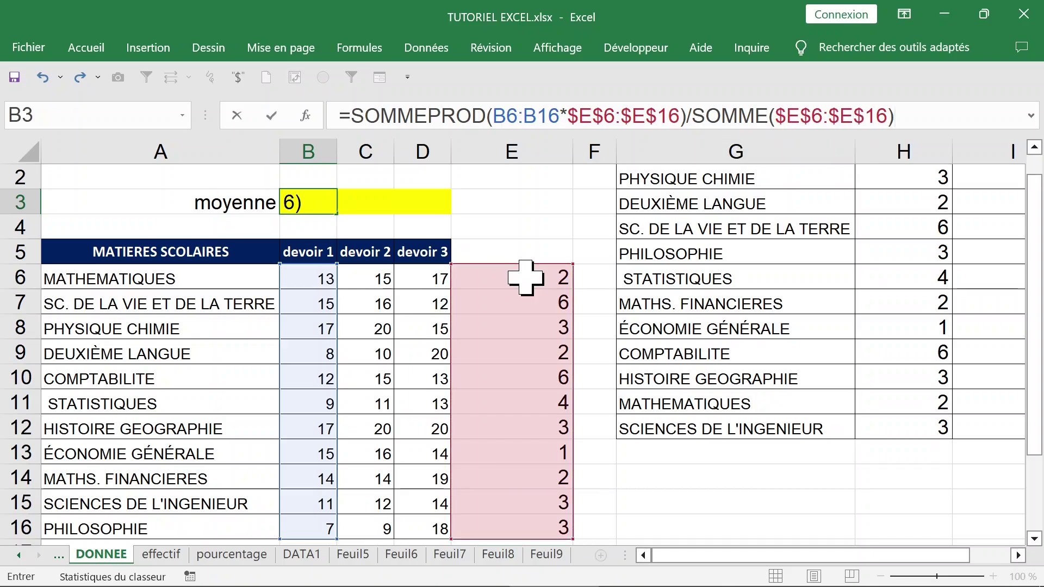
key(Return)
- Widen columns B to D and format the average in B3 as a number with two decimals
click(319, 201)
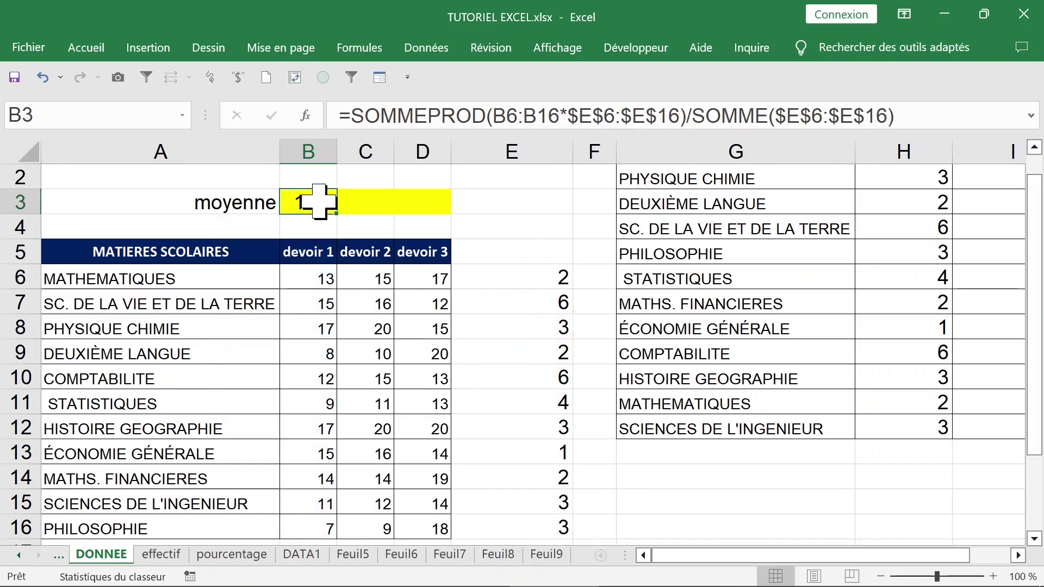
drag(336, 153, 457, 152)
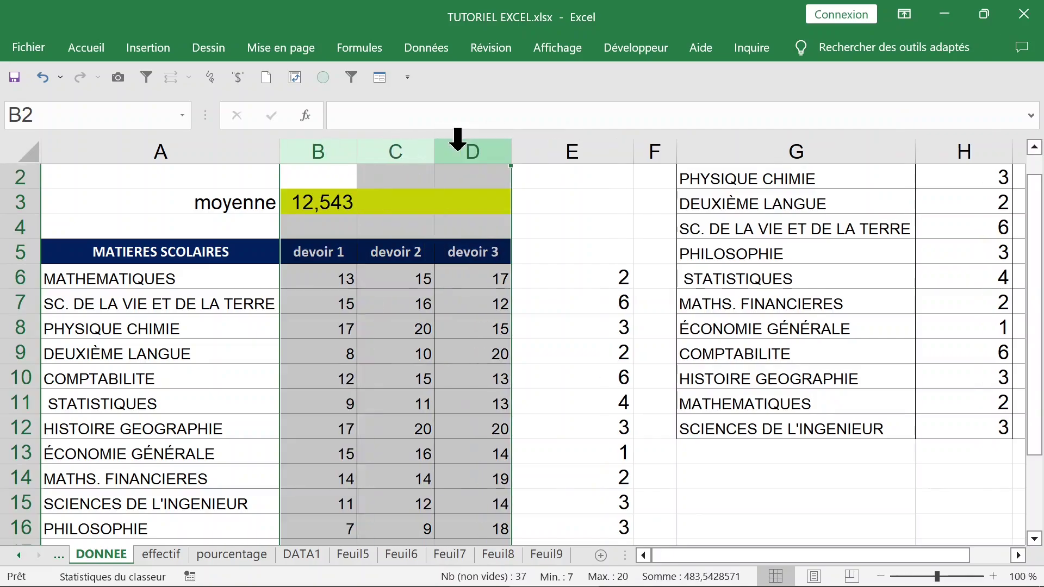
click(329, 201)
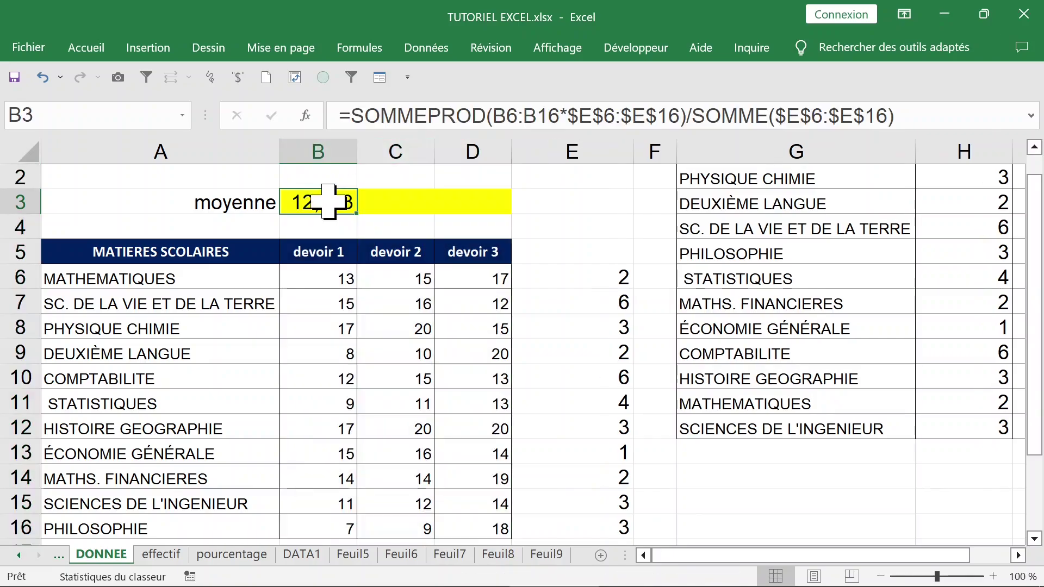
click(87, 51)
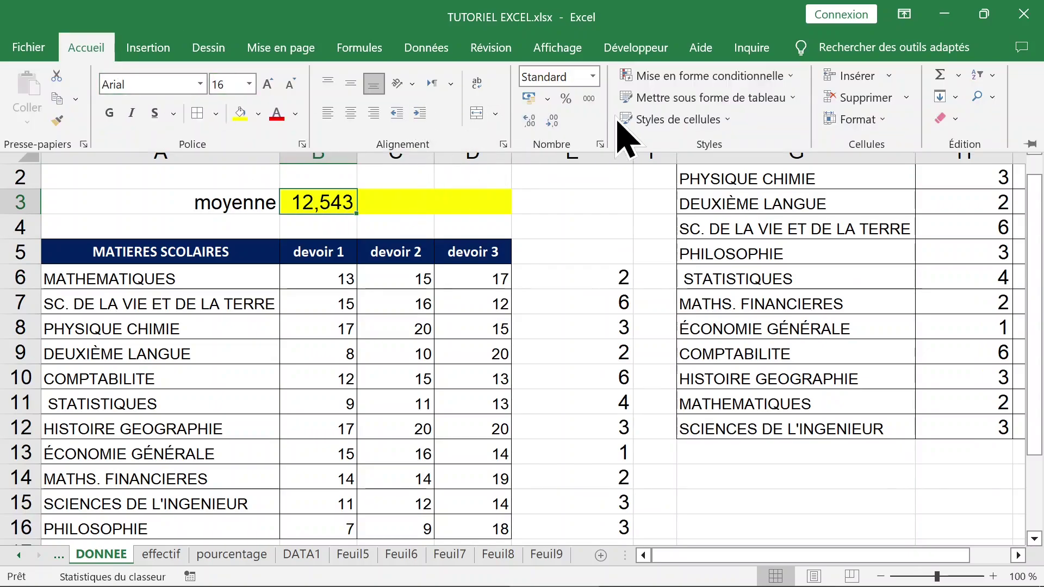
click(552, 121)
click(530, 121)
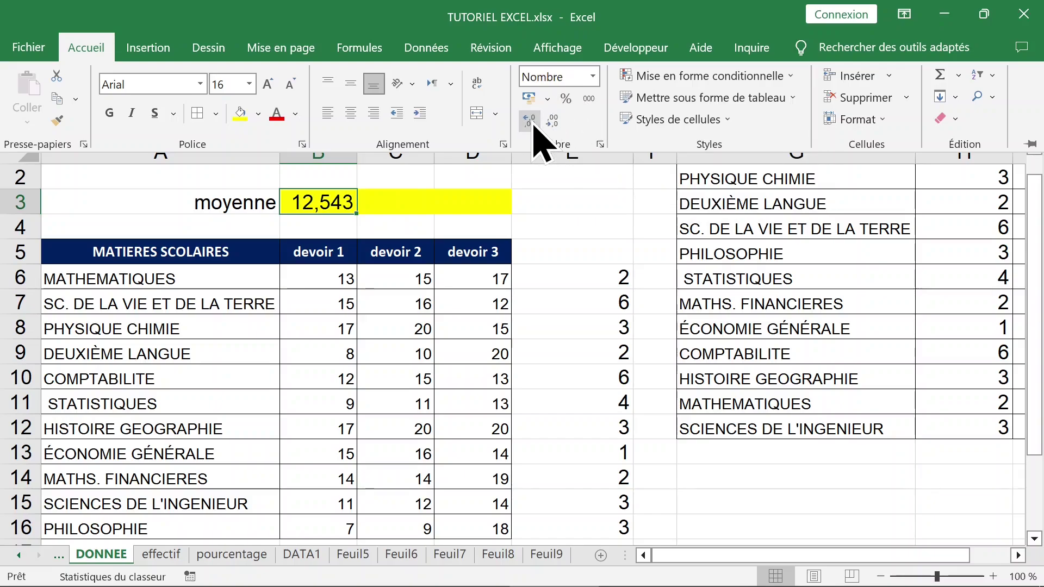
click(531, 122)
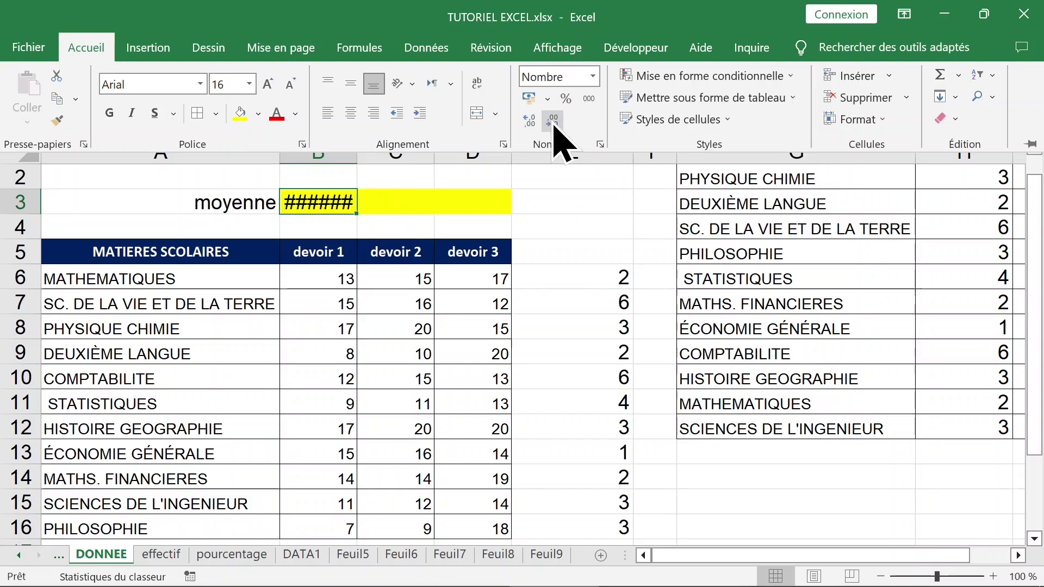
click(552, 121)
click(552, 121)
click(552, 121)
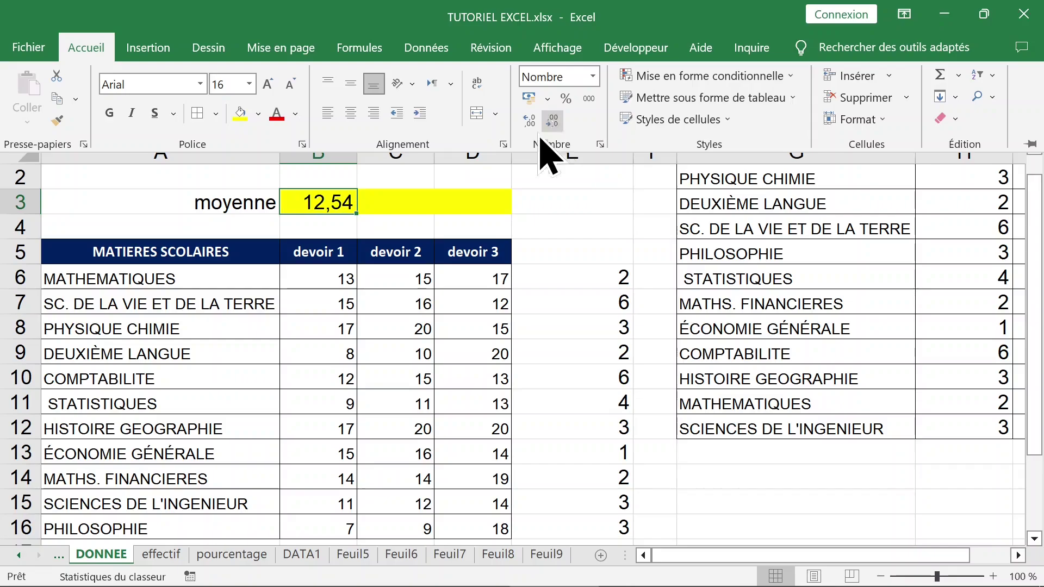
- Widen column B further and show B3 with five decimals before returning it to two decimals
click(335, 215)
drag(356, 151, 391, 151)
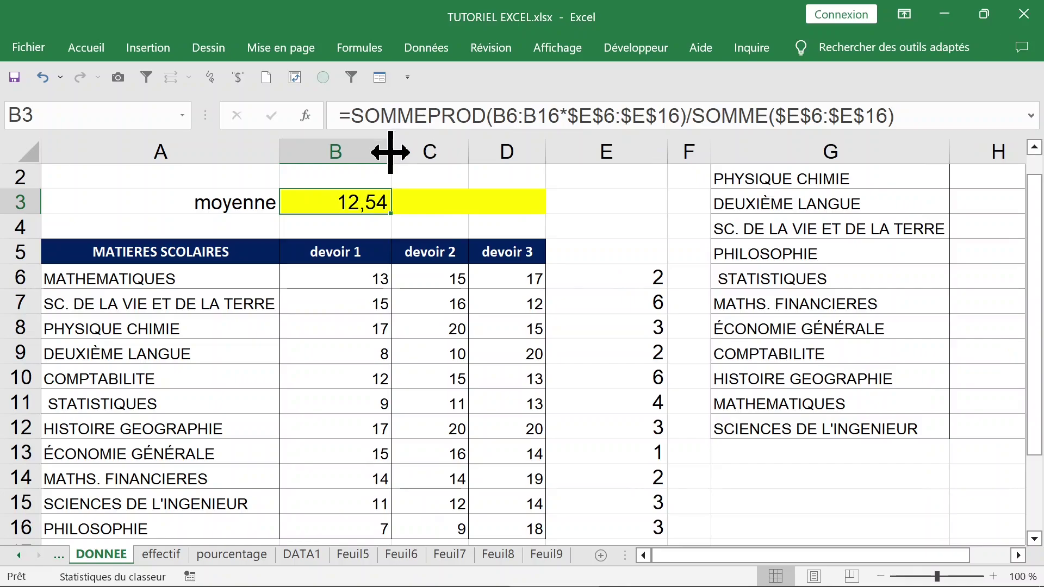
click(89, 48)
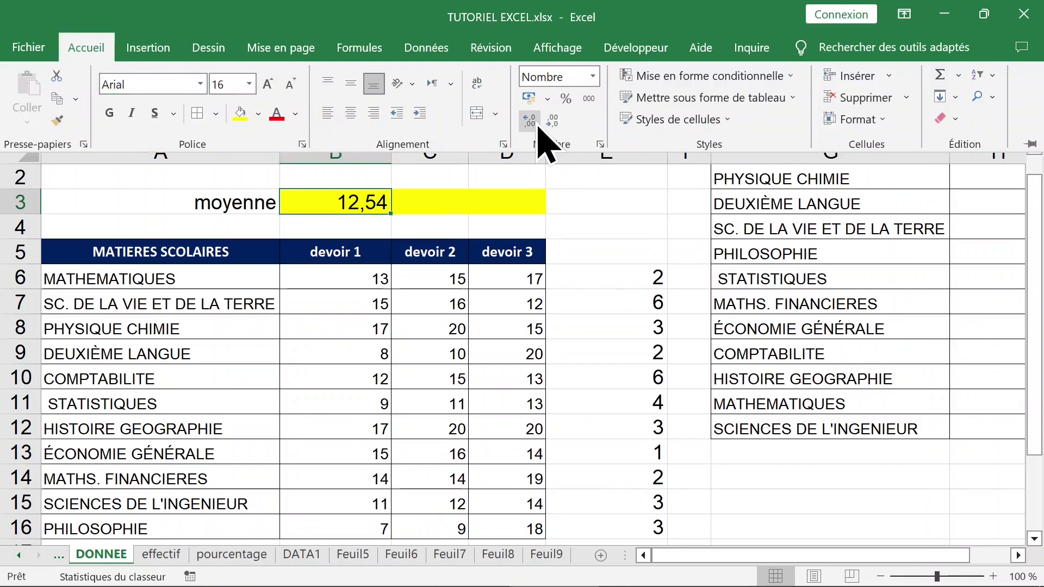
click(531, 121)
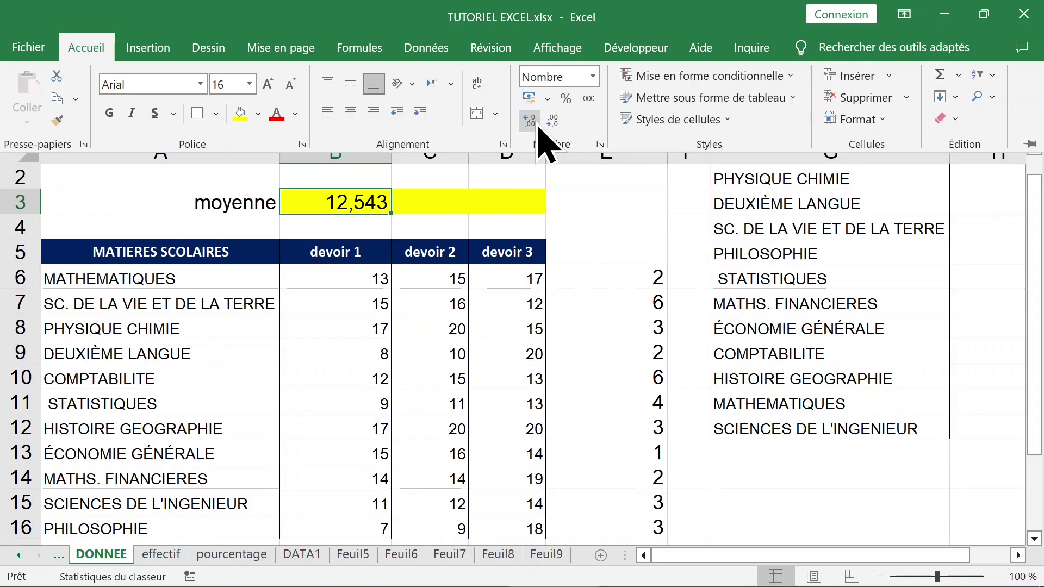
click(537, 126)
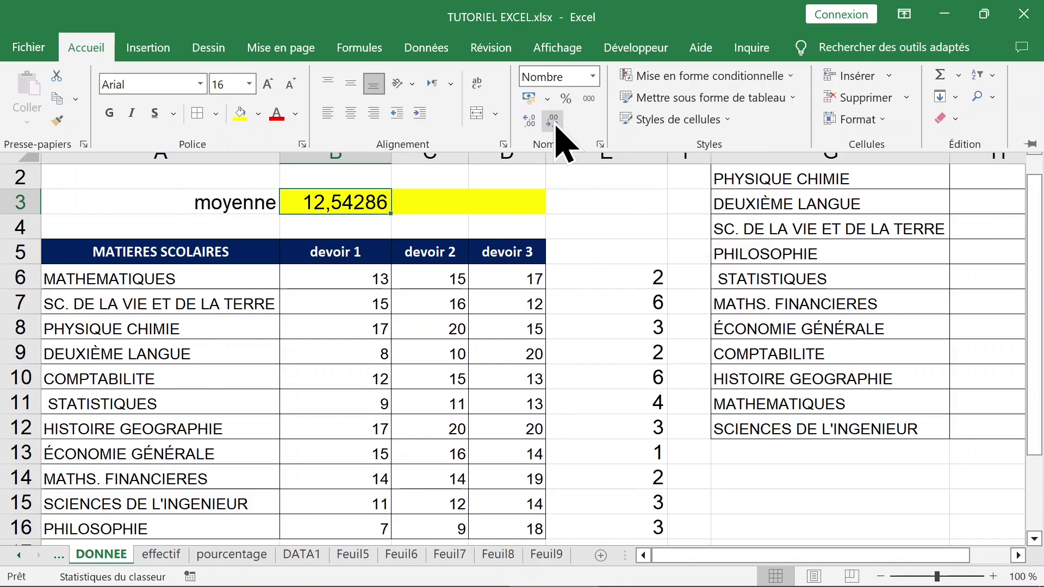
click(556, 124)
click(556, 124)
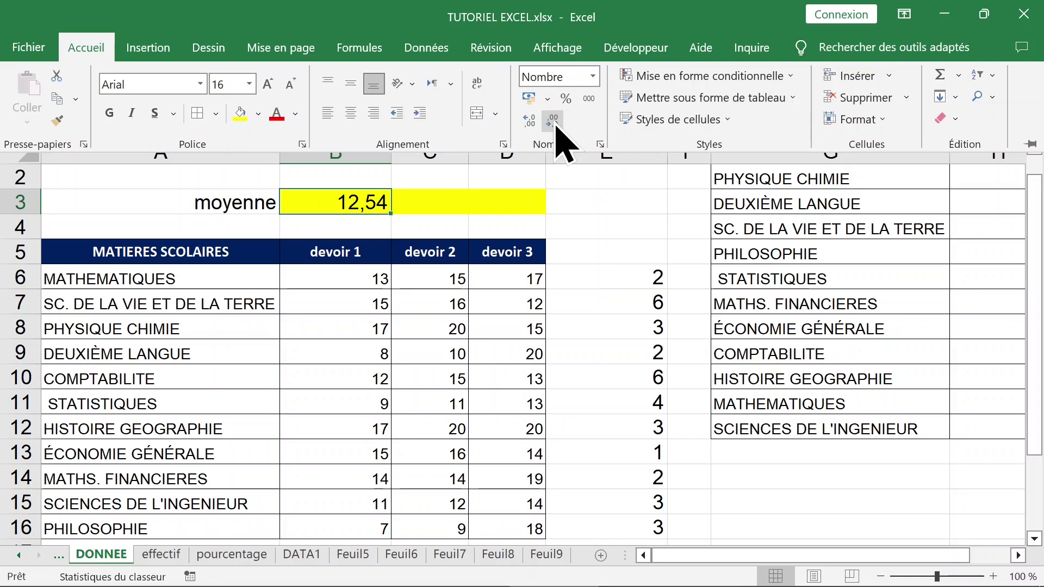
- Fill the B3 average formula across to D3 for devoir 2 and devoir 3, and check the copied formula in C3
click(440, 193)
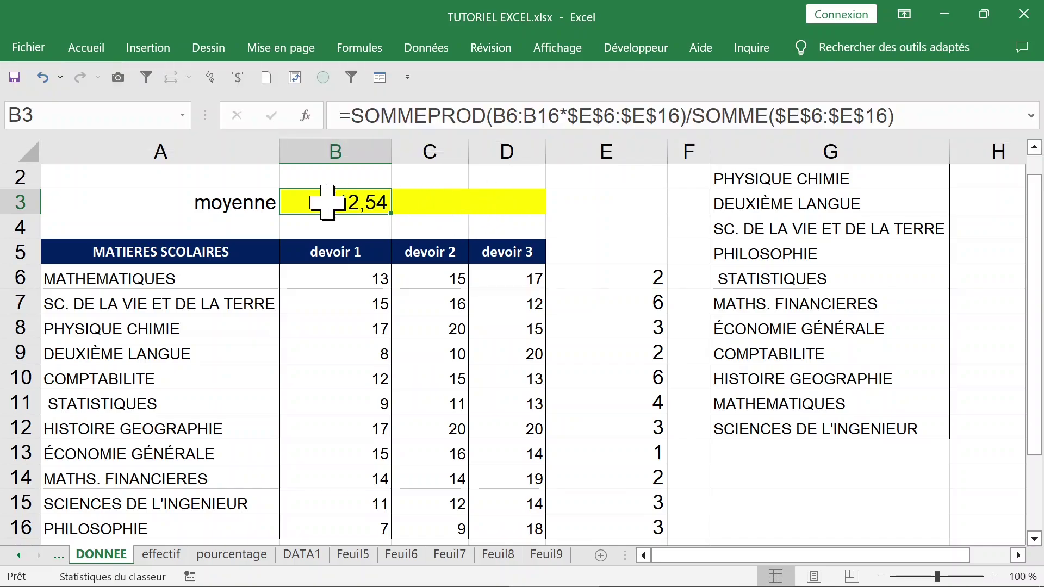
click(443, 272)
click(437, 254)
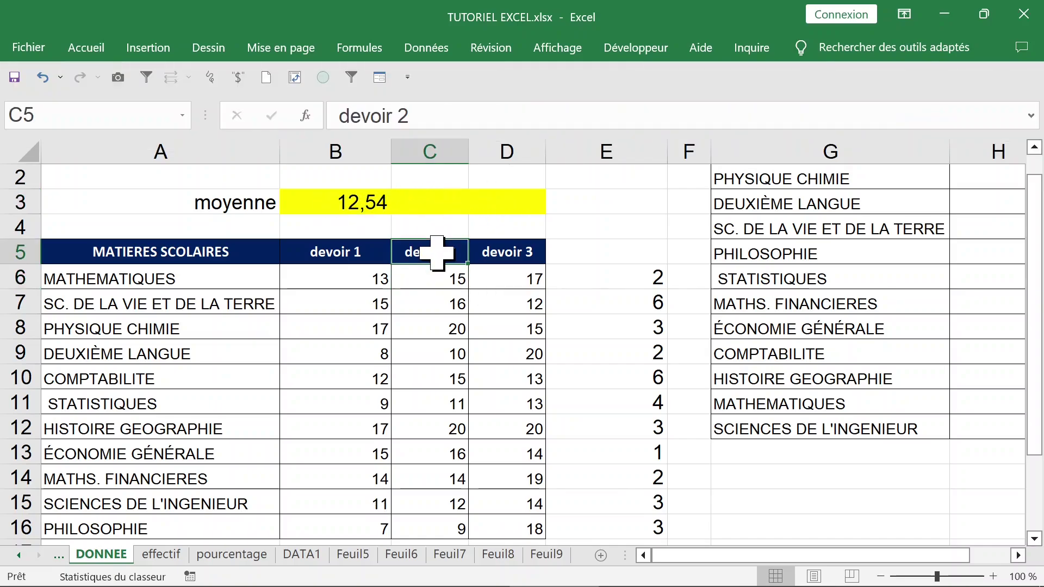
click(356, 204)
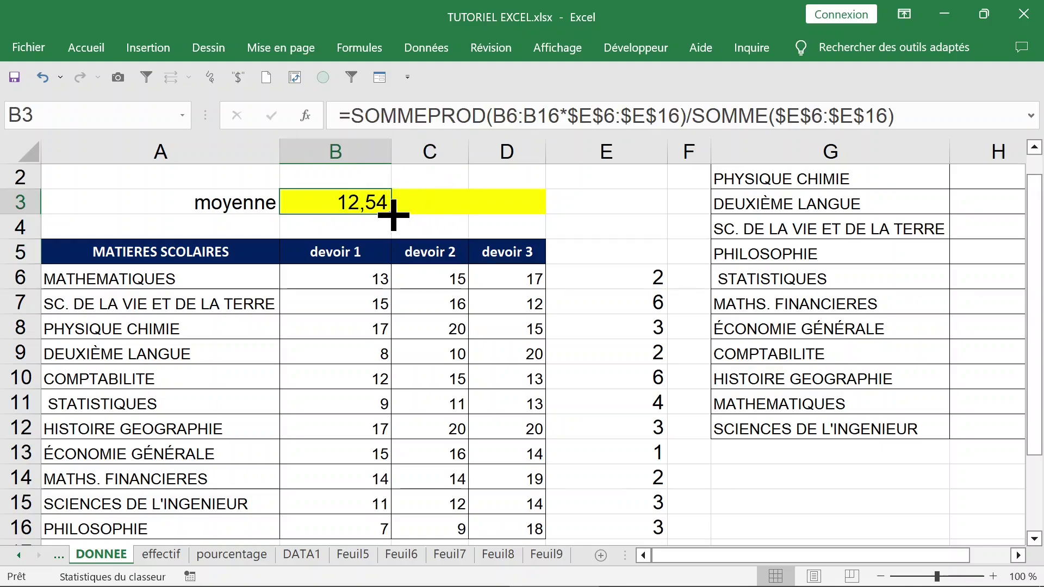
drag(393, 215, 522, 210)
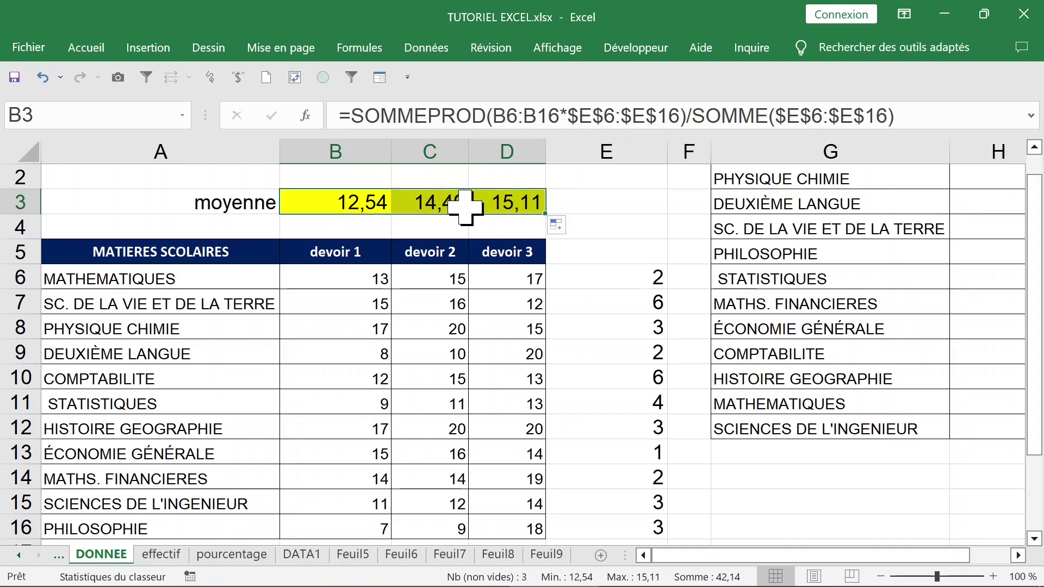
click(445, 204)
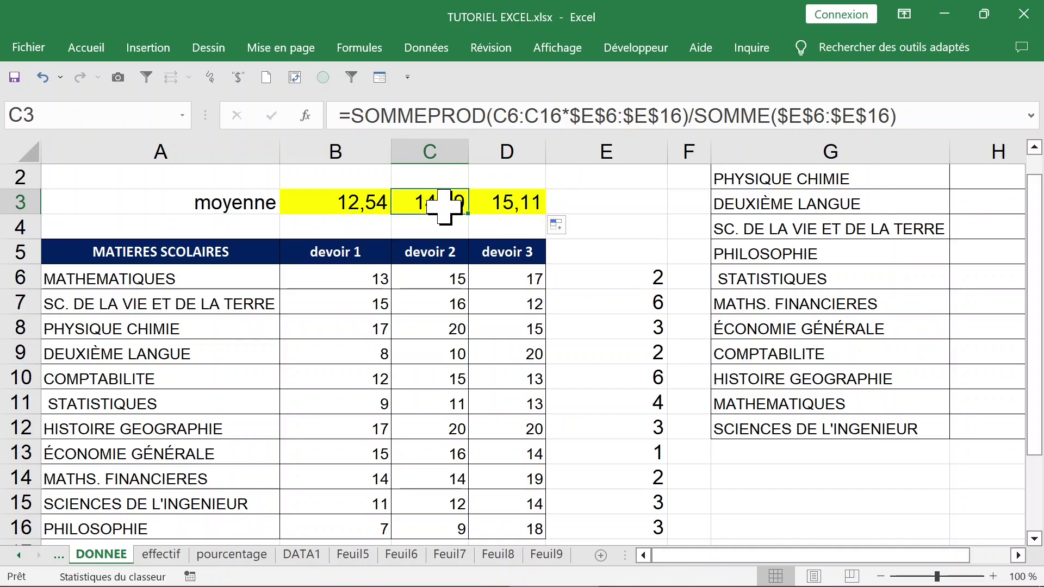
- Narrow column B to fit the devoir 1 heading and autofit column C to its contents
click(435, 271)
click(357, 148)
drag(391, 152, 339, 153)
click(400, 151)
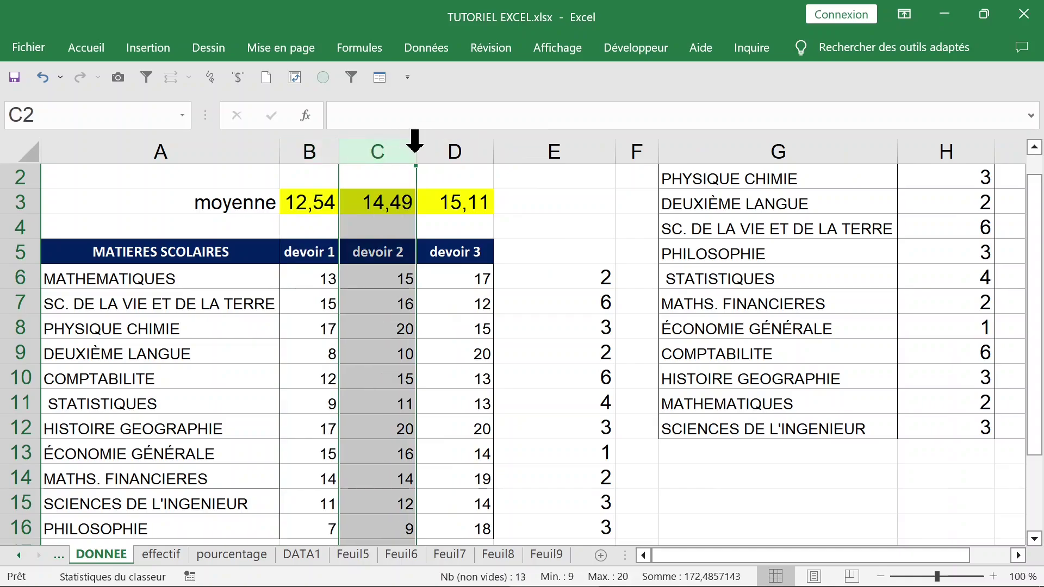
double_click(416, 146)
click(446, 249)
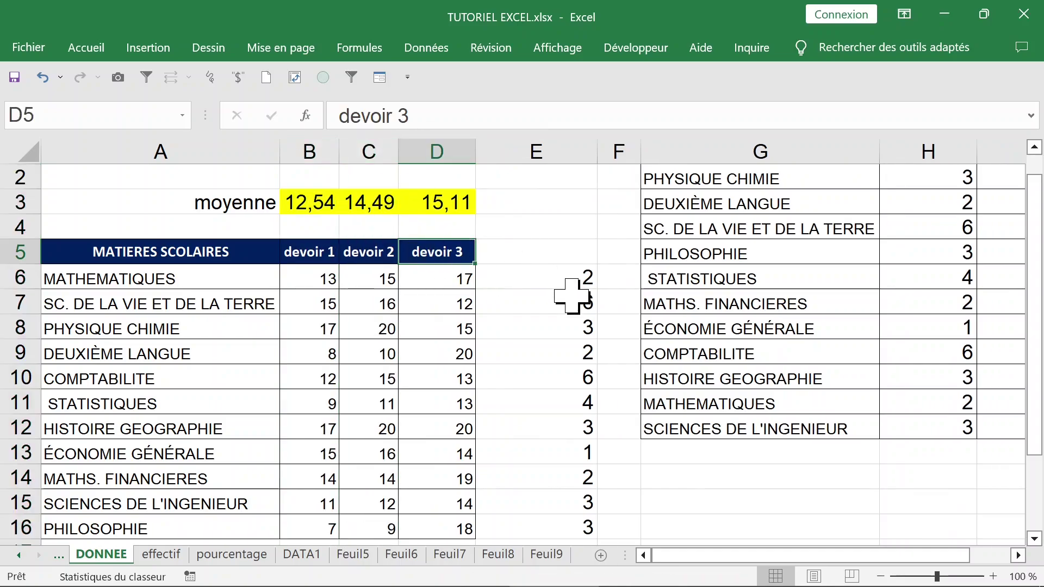
- Set the PHYSIQUE CHIMIE coefficient in H2 to 5 and check its lookup in E8
click(560, 276)
scroll(777, 300, up, 1)
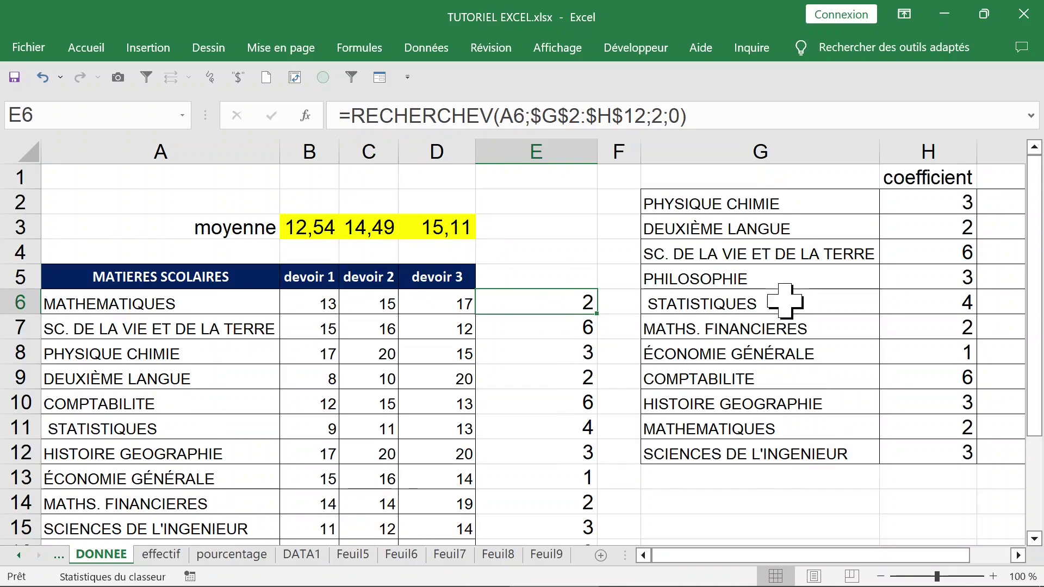
click(904, 206)
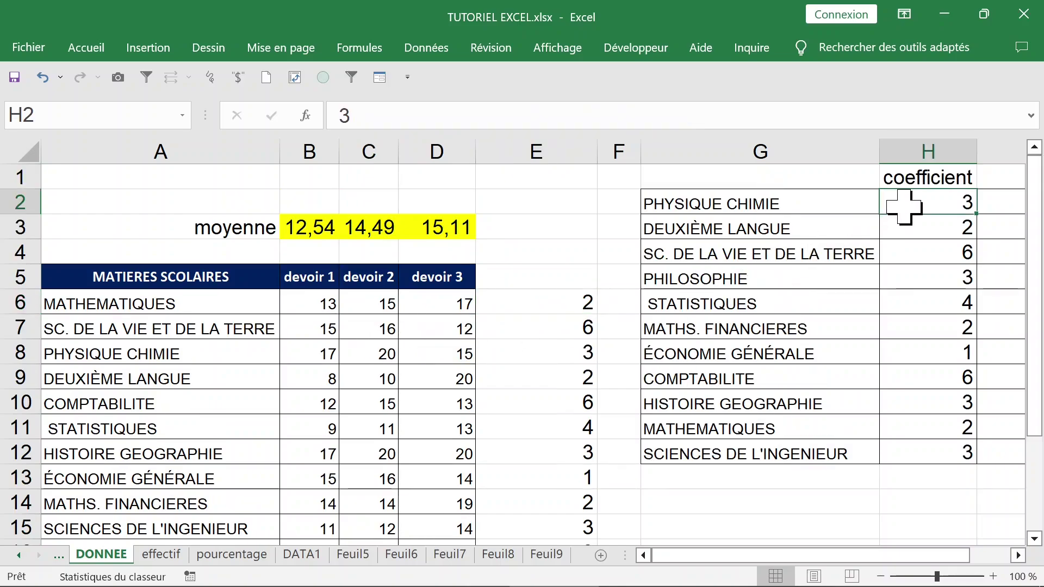
text(5)
key(Return)
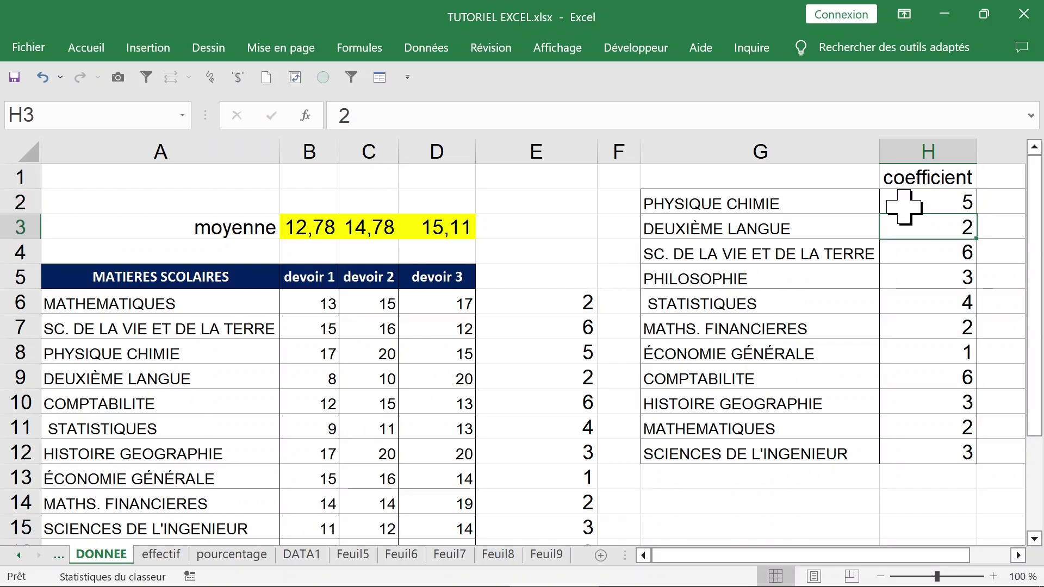
click(565, 354)
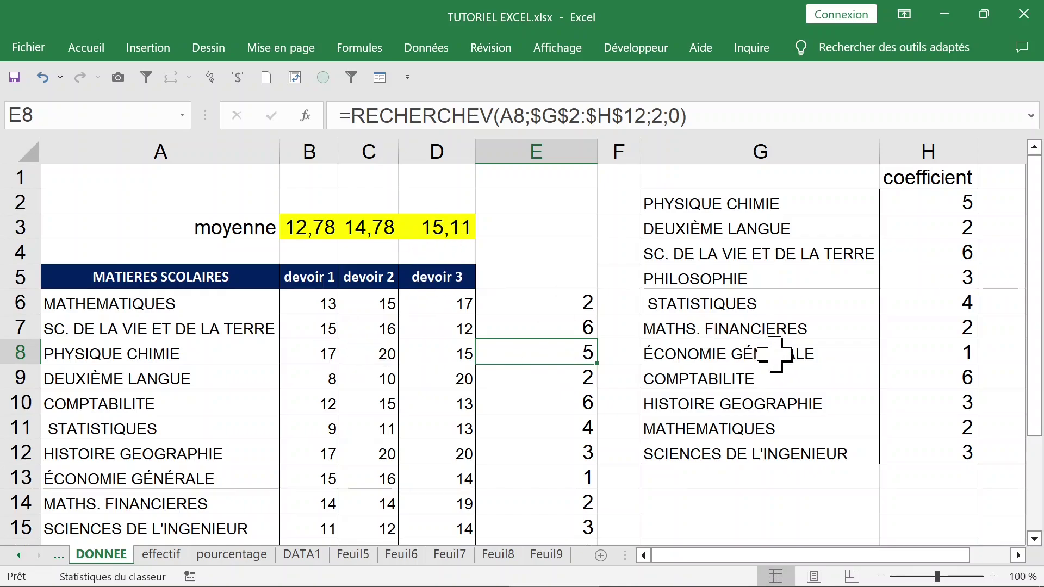
- Set the ÉCONOMIE GÉNÉRALE coefficient in H8 to 8 and check its lookup in E13
click(797, 355)
click(934, 353)
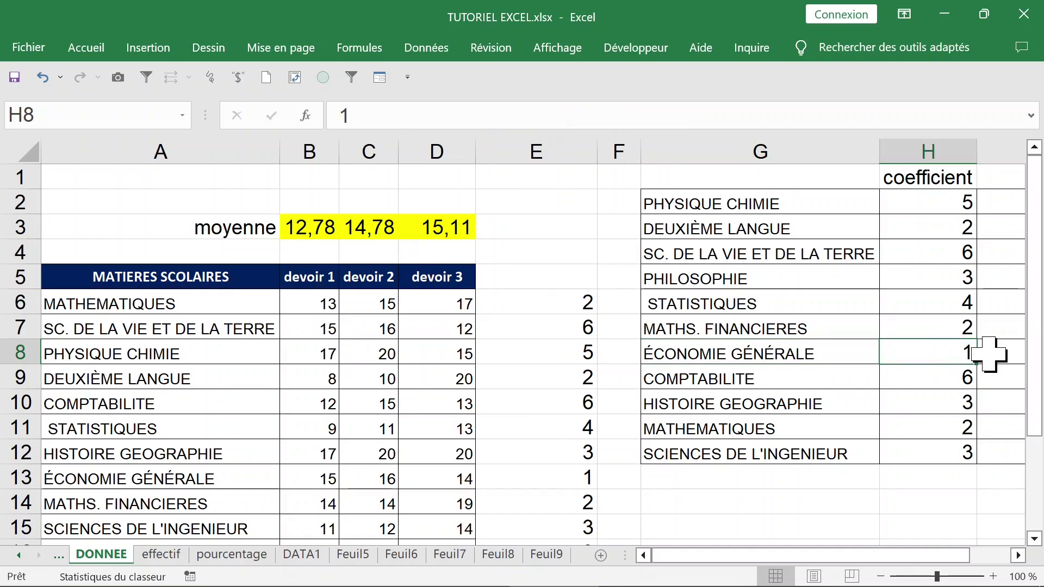
text(8)
key(Return)
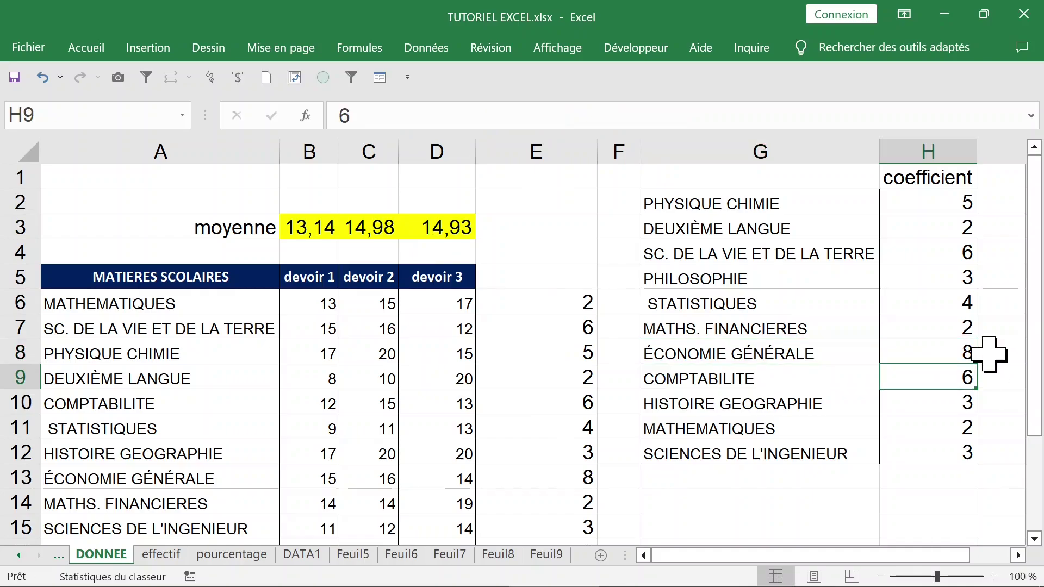
click(590, 477)
click(689, 379)
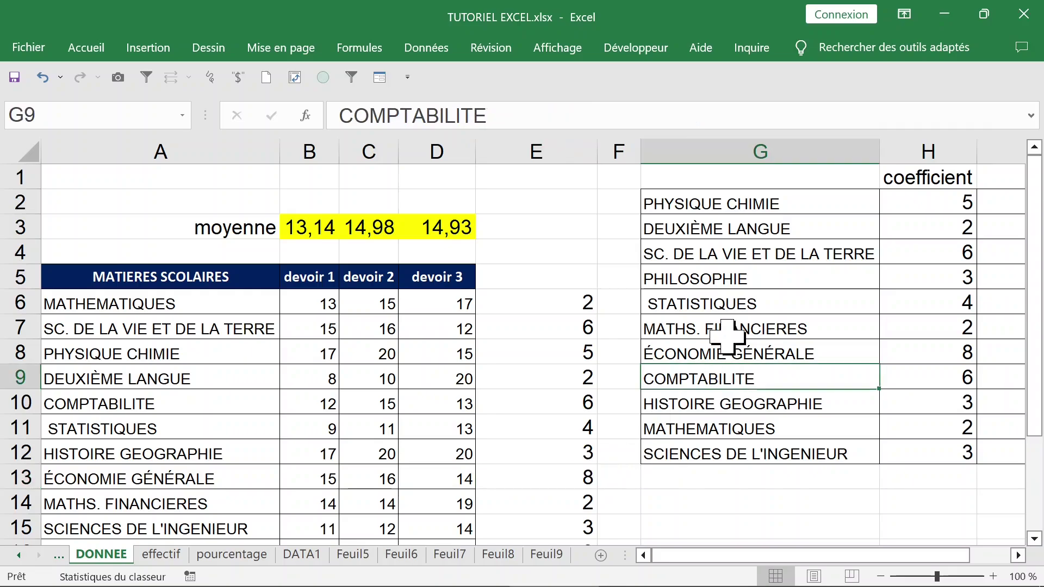
- Hide columns G to I, which hold the coefficient reference table
click(737, 205)
drag(702, 139, 1003, 153)
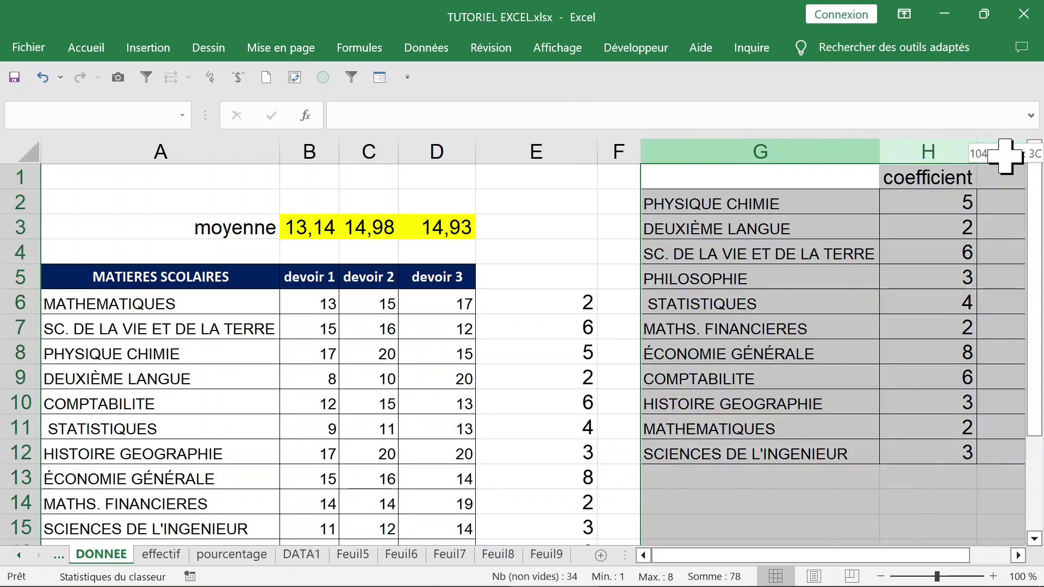
right_click(733, 155)
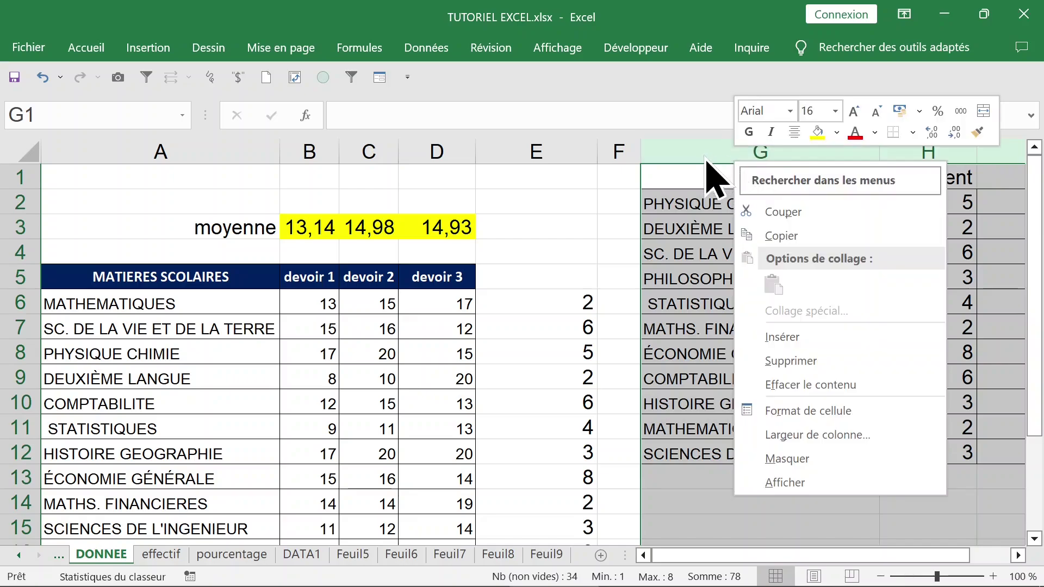
click(803, 458)
click(579, 303)
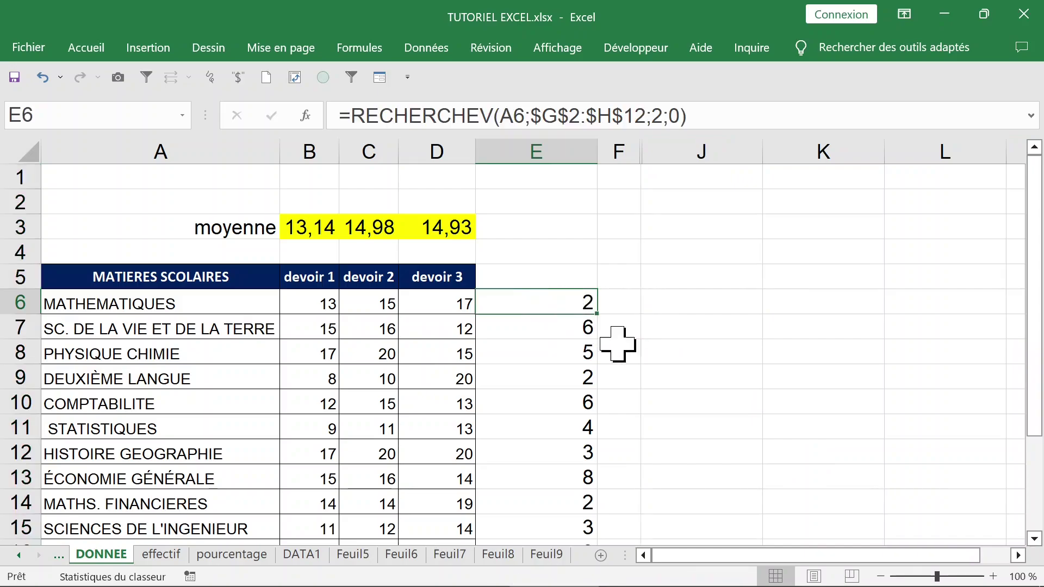
- Hide column E with the looked-up coefficients
click(544, 377)
click(551, 298)
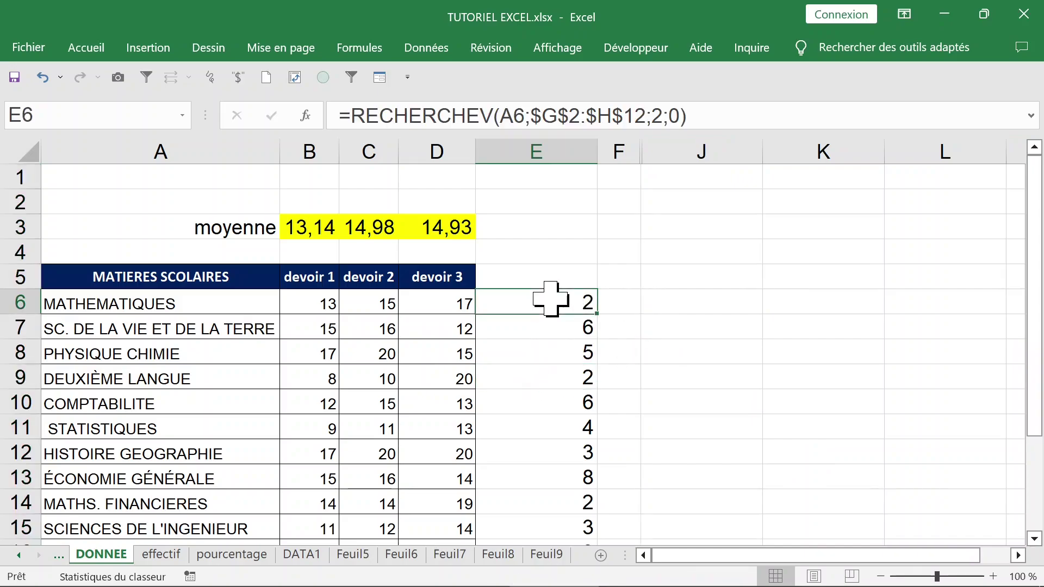
click(540, 141)
right_click(543, 143)
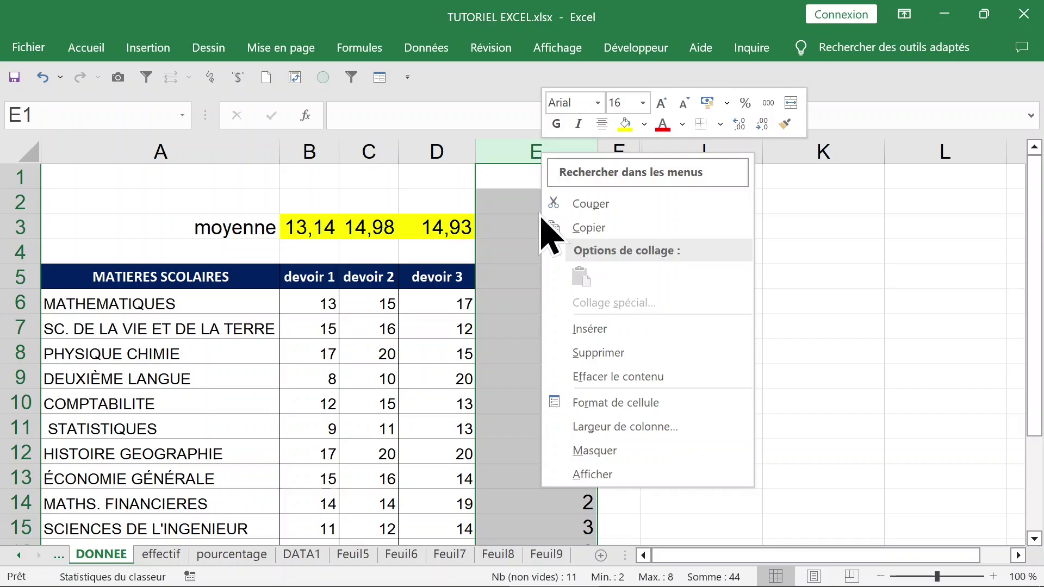
click(628, 451)
- Change the MATHEMATIQUES marks to 17 for devoir 1, 18 for devoir 2 and 15 for devoir 3, and check the average in C3
click(317, 304)
click(452, 310)
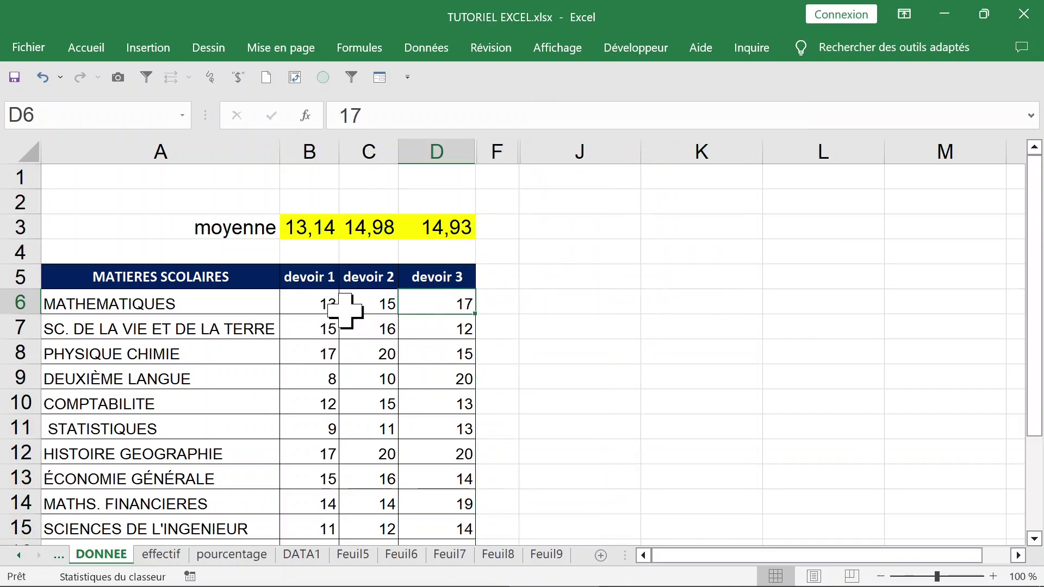
click(319, 309)
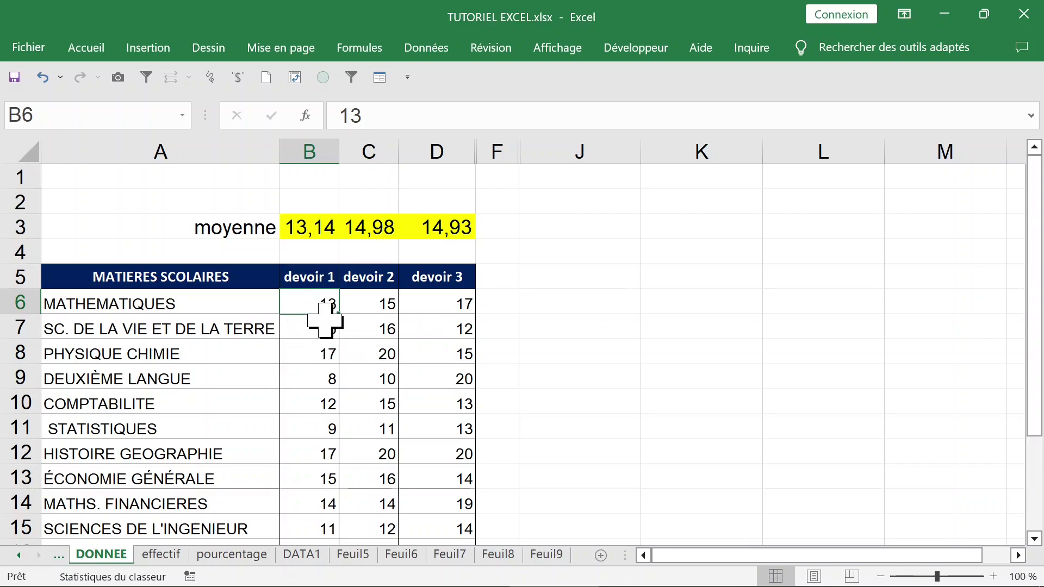
text(17)
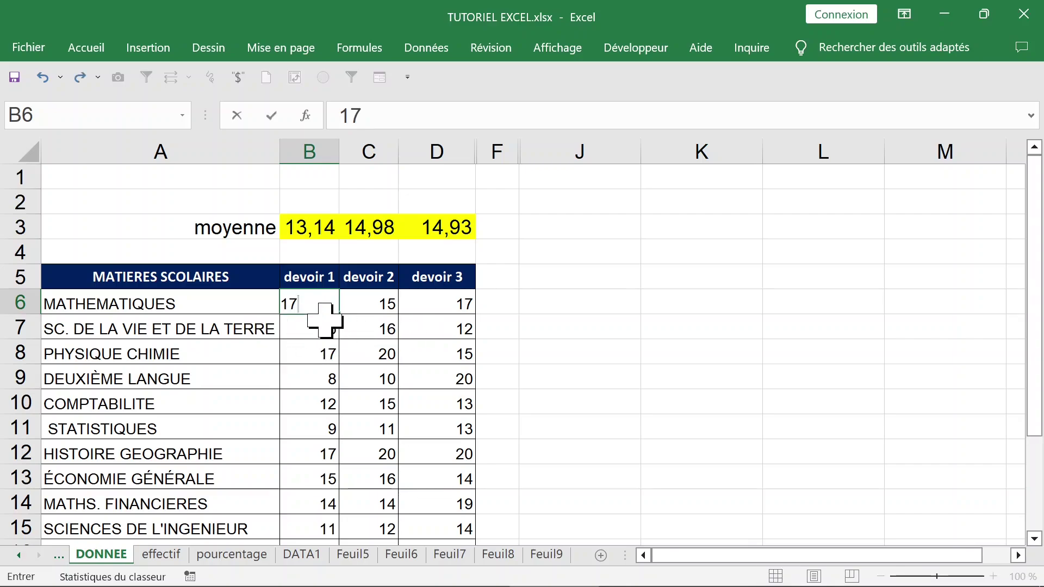
click(363, 305)
text(1)
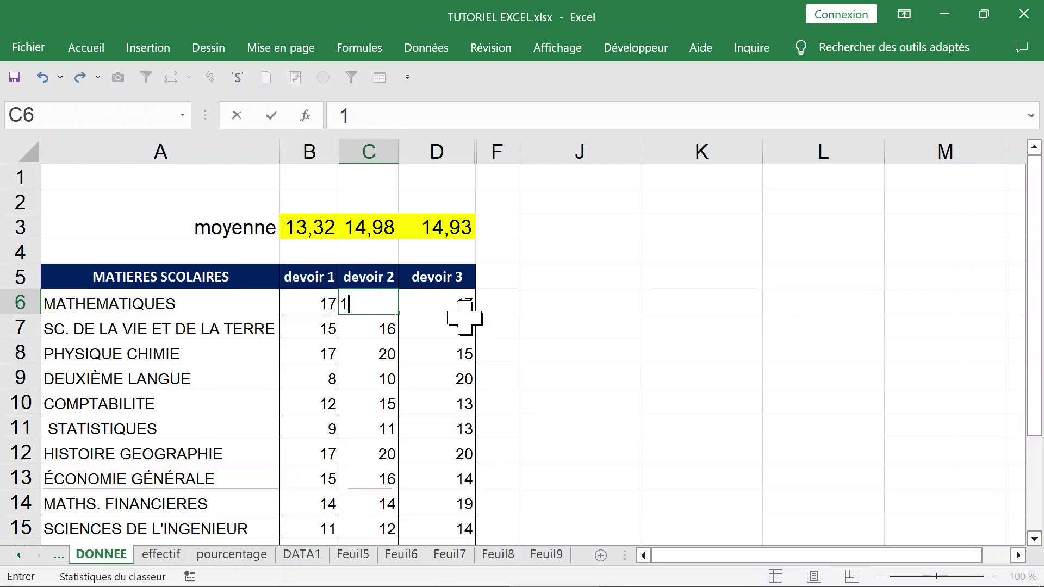
click(452, 305)
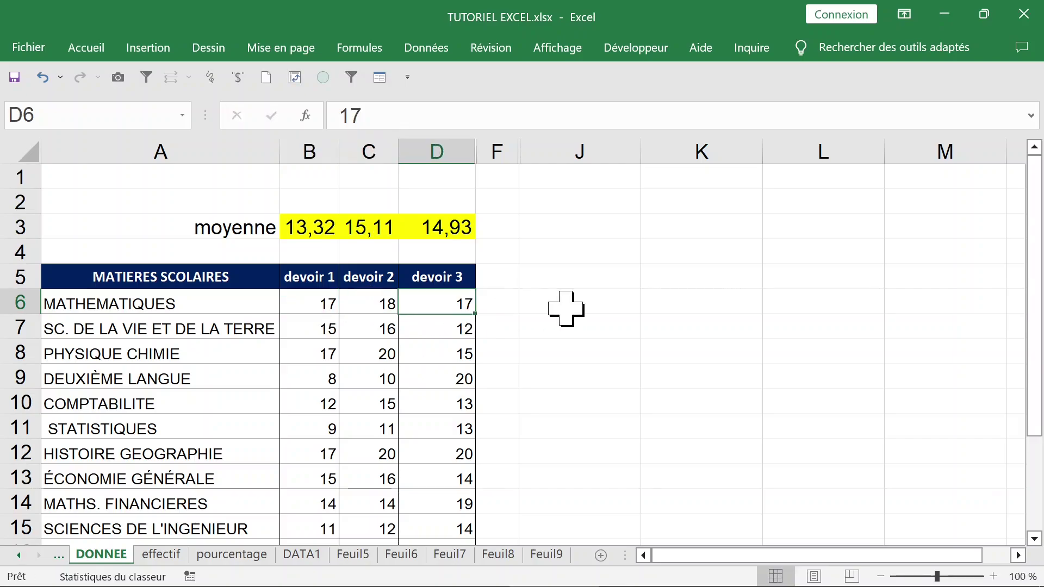
text(15)
key(Return)
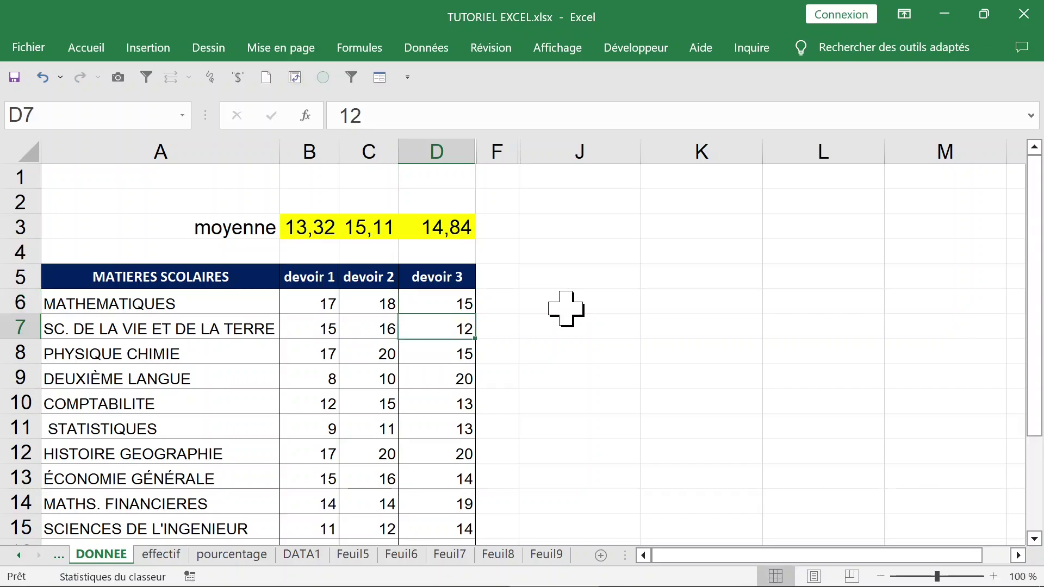
click(369, 226)
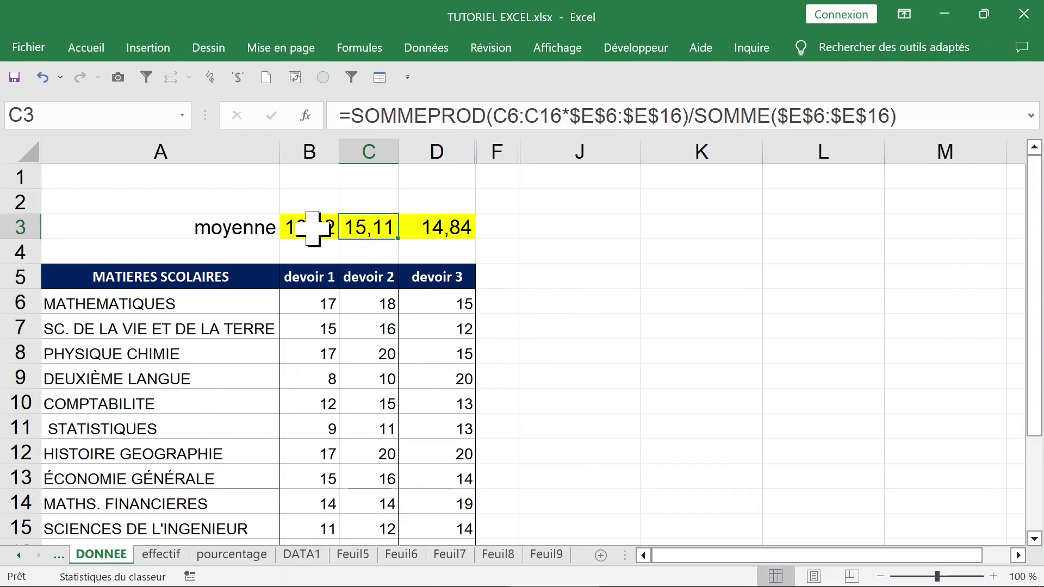
- Calculate the highest devoir 1 mark in B2 with =MAX(B6:B16) and fill the formula across to D2
click(326, 202)
text(=max)
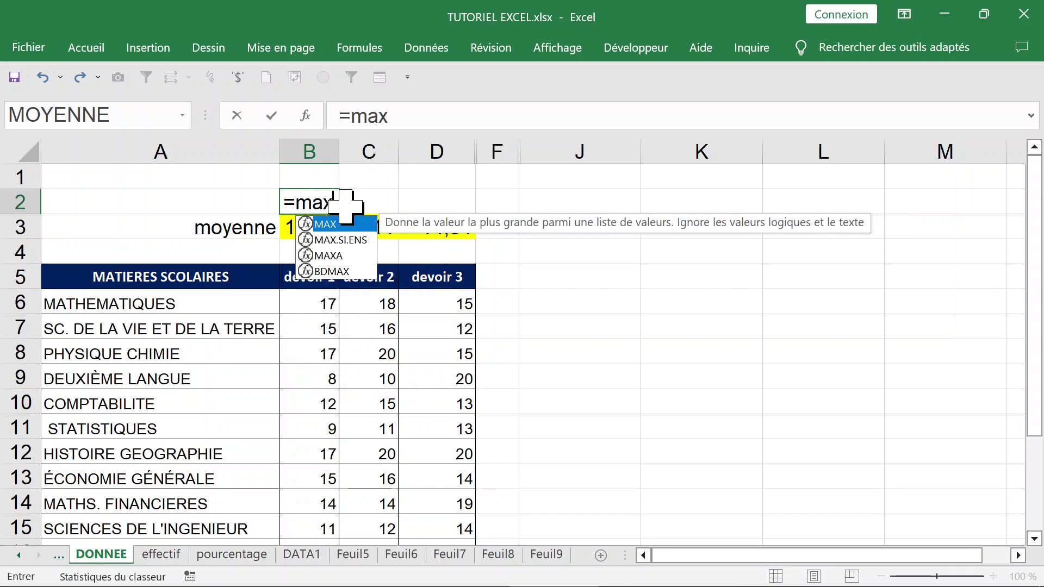
key(Tab)
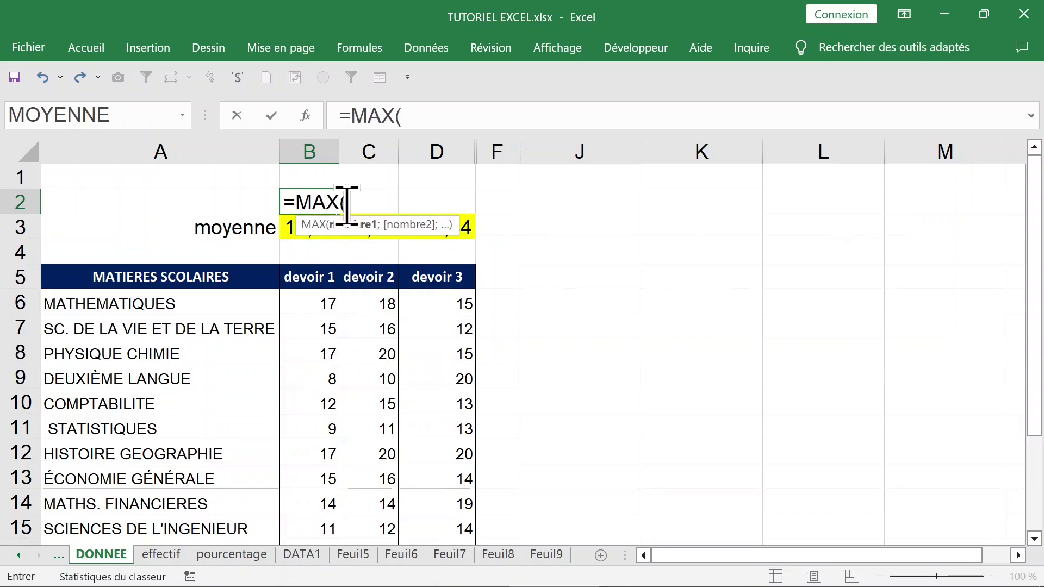
click(313, 304)
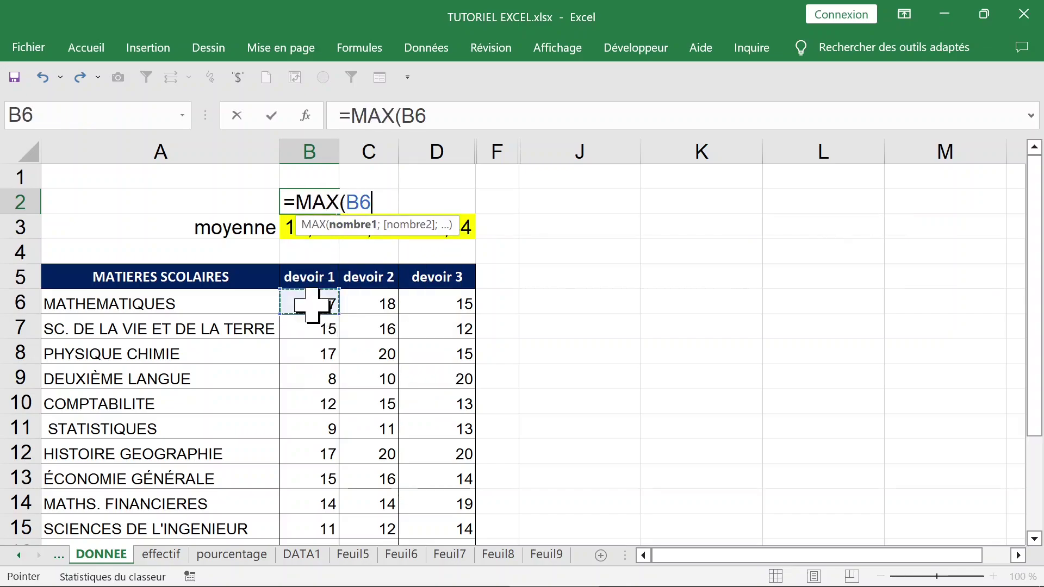
key(ctrl+shift+Down)
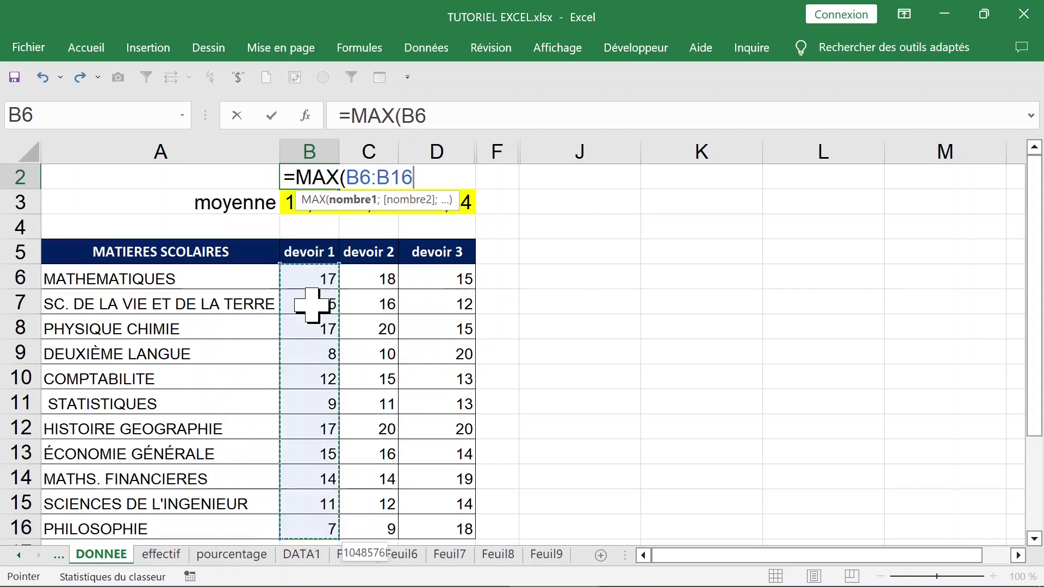
key(Return)
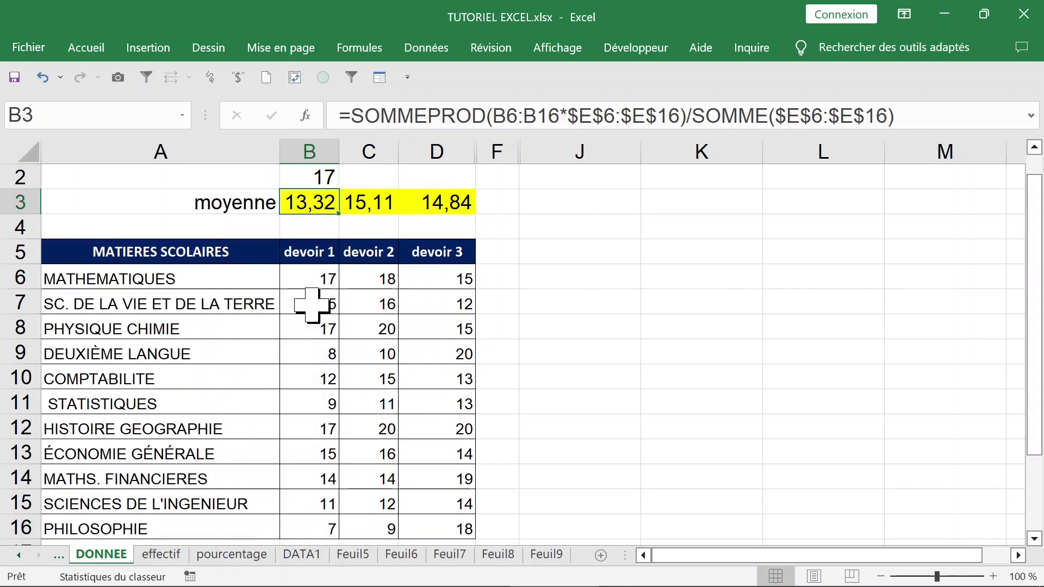
scroll(316, 205, up, 1)
click(316, 204)
drag(339, 214, 461, 214)
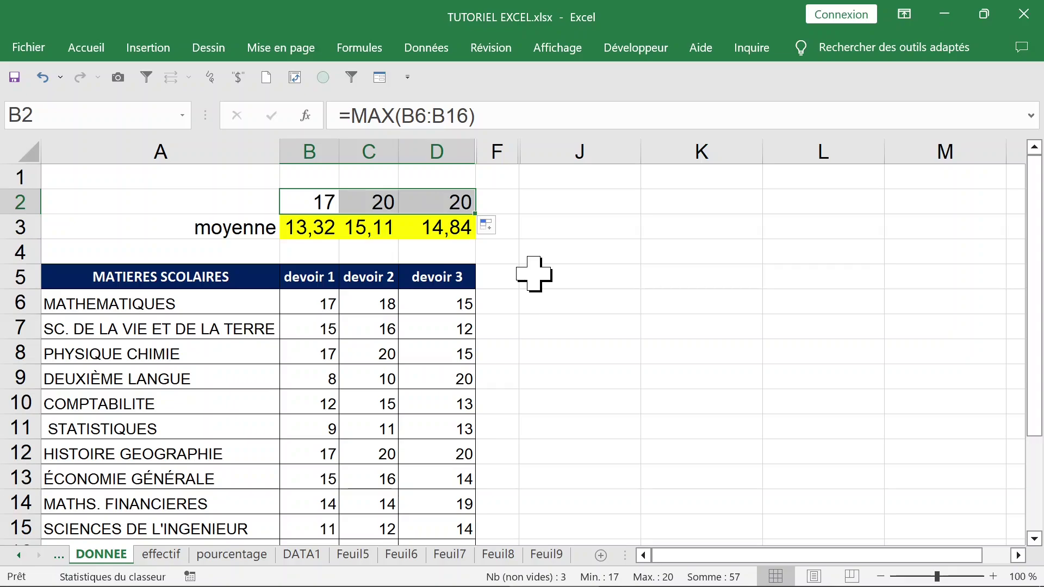
- Calculate the lowest devoir 1 mark in B1 with =MIN(B6:B16) and fill the formula across to D1
click(320, 173)
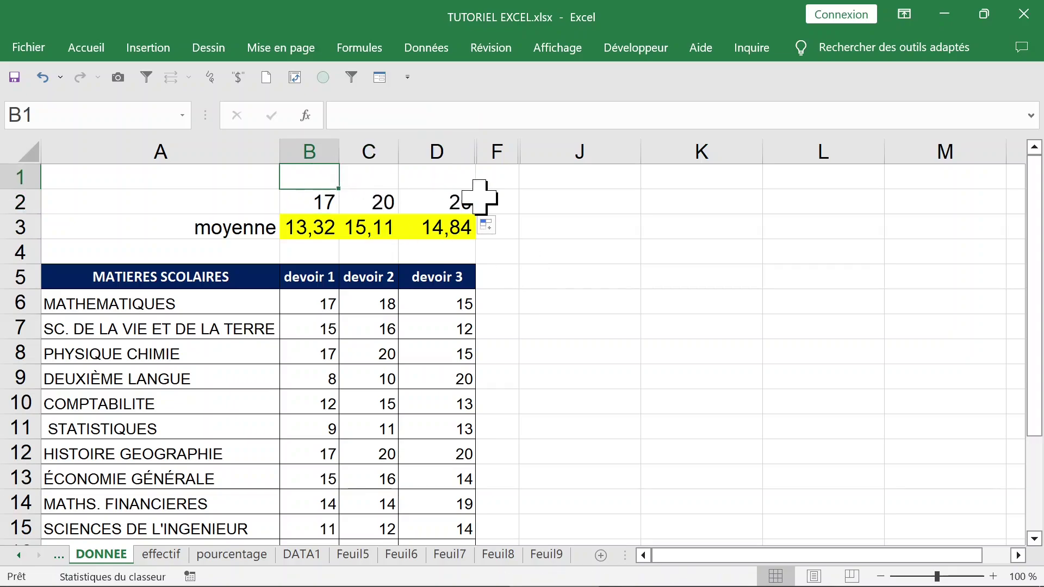
text(=min)
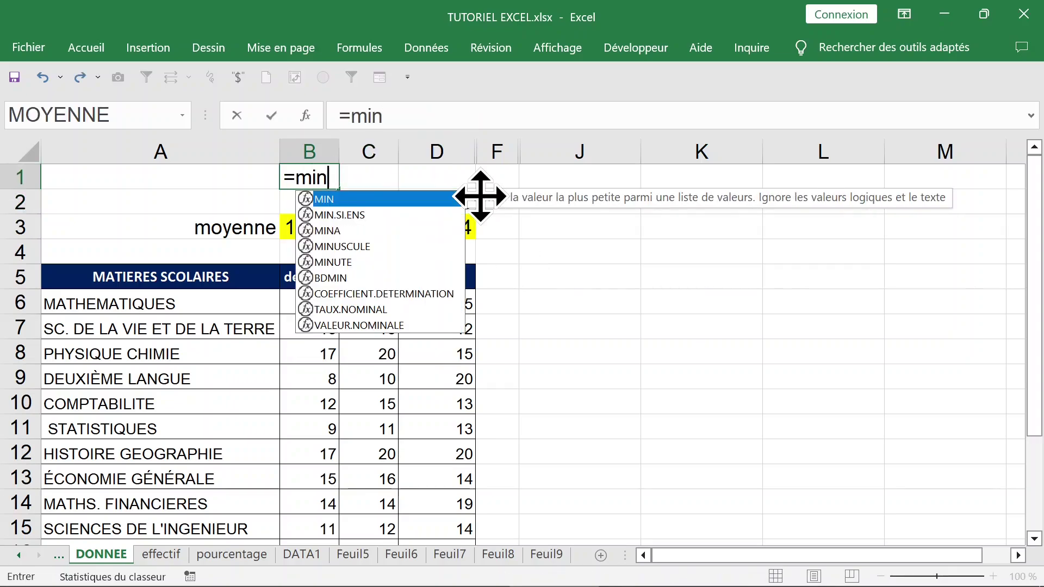
key(Tab)
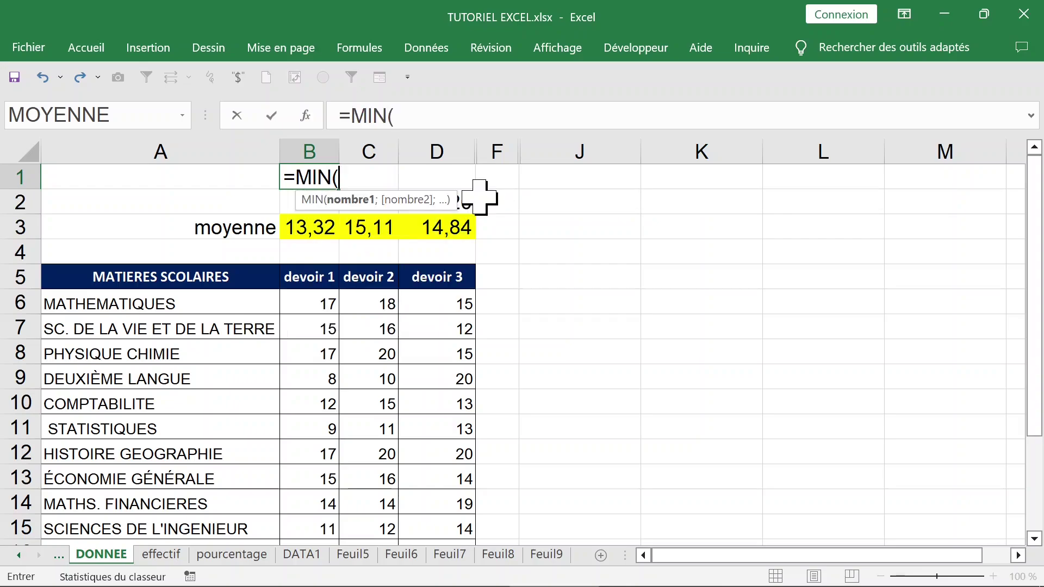
click(329, 300)
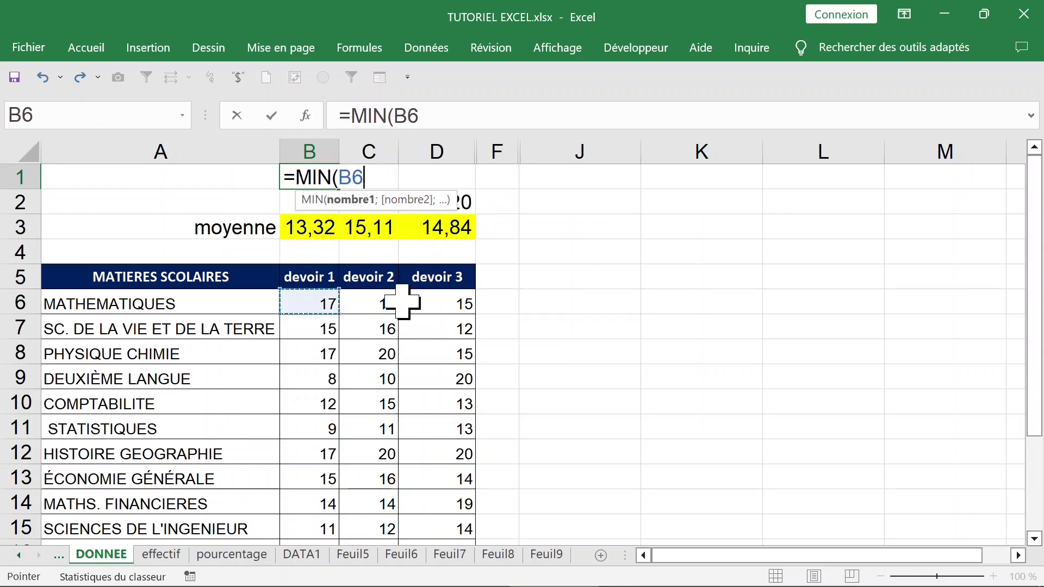
key(ctrl+shift+Down)
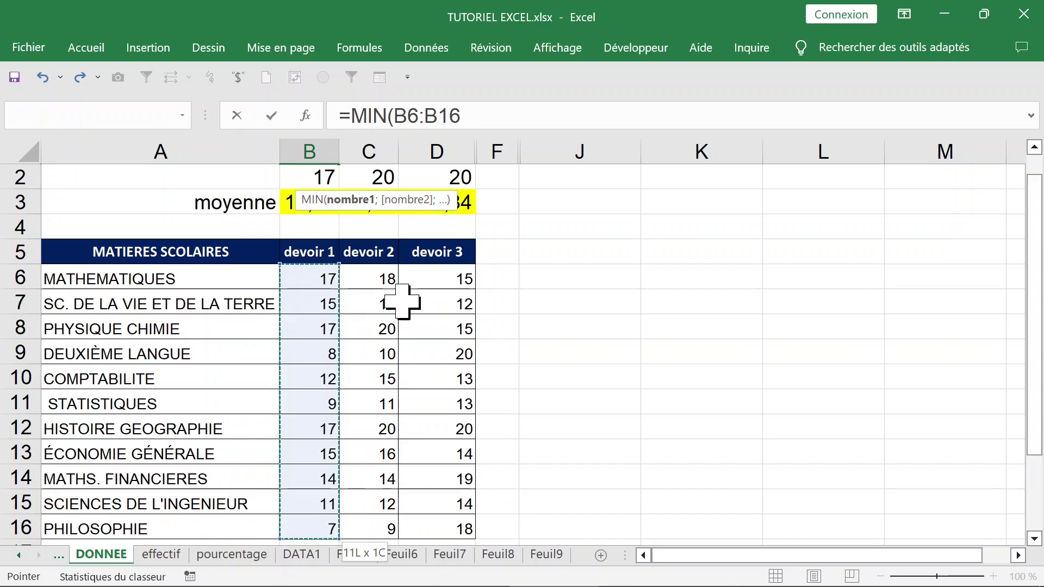
key(Return)
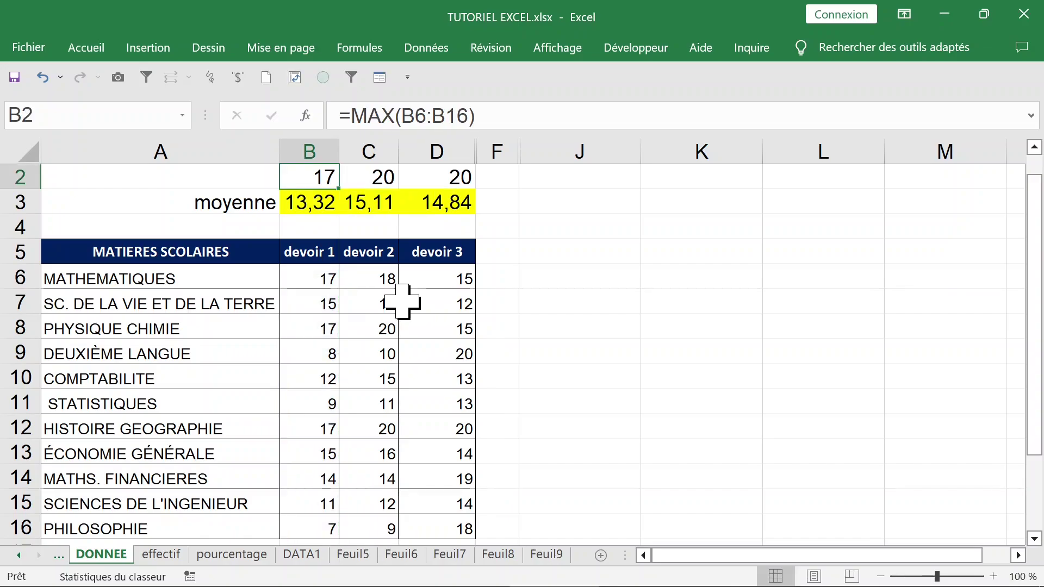
scroll(393, 297, up, 1)
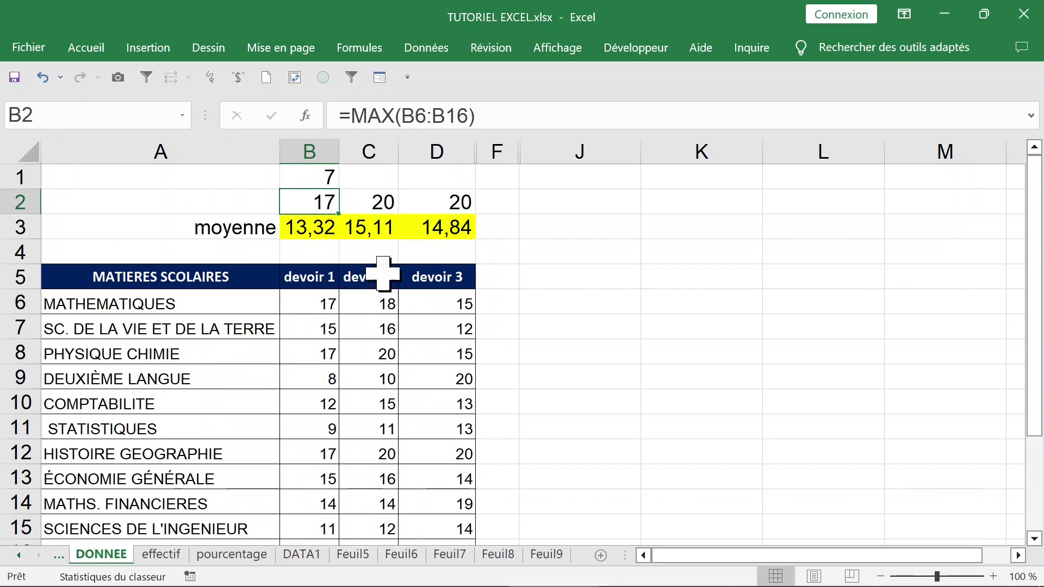
click(325, 175)
drag(337, 188, 469, 188)
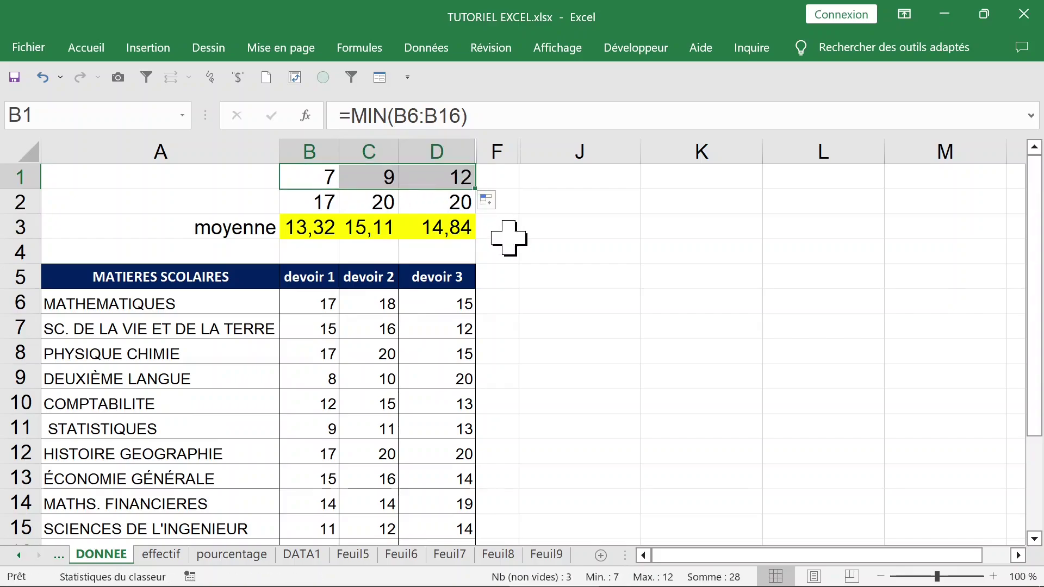
- Calculate the average of the three MATHEMATIQUES marks in F6 with =MOYENNE(B6:D6)
click(521, 301)
click(495, 304)
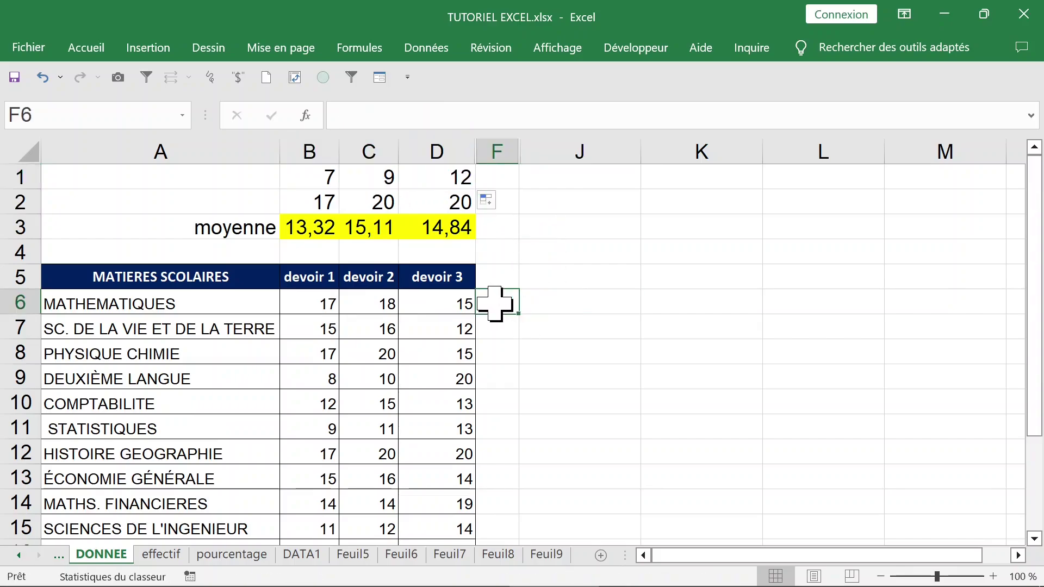
mouse_move(290, 303)
mouse_down()
mouse_move(443, 298)
mouse_move(310, 299)
mouse_up()
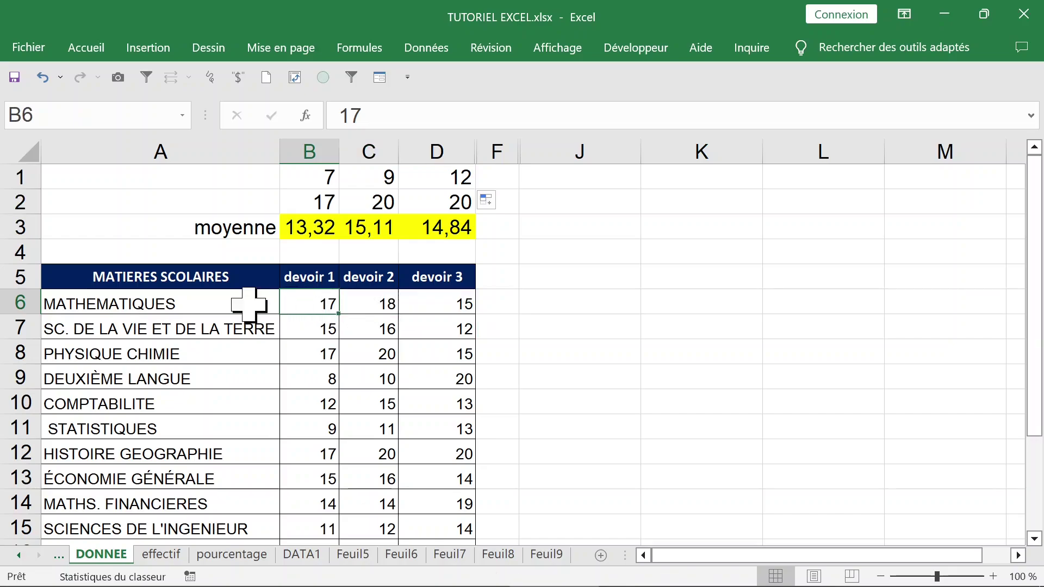
click(16, 302)
click(508, 303)
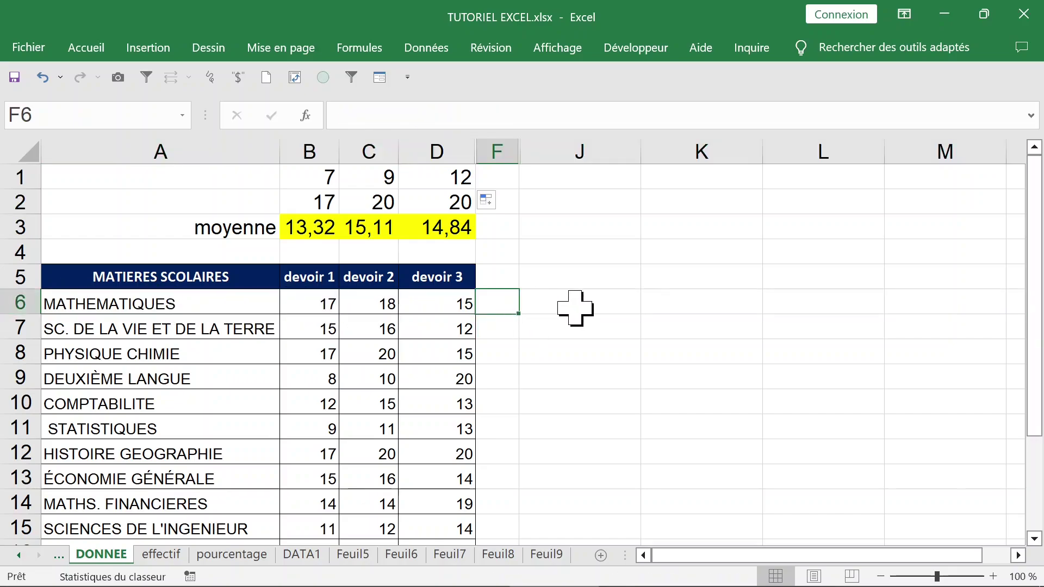
text(=mo)
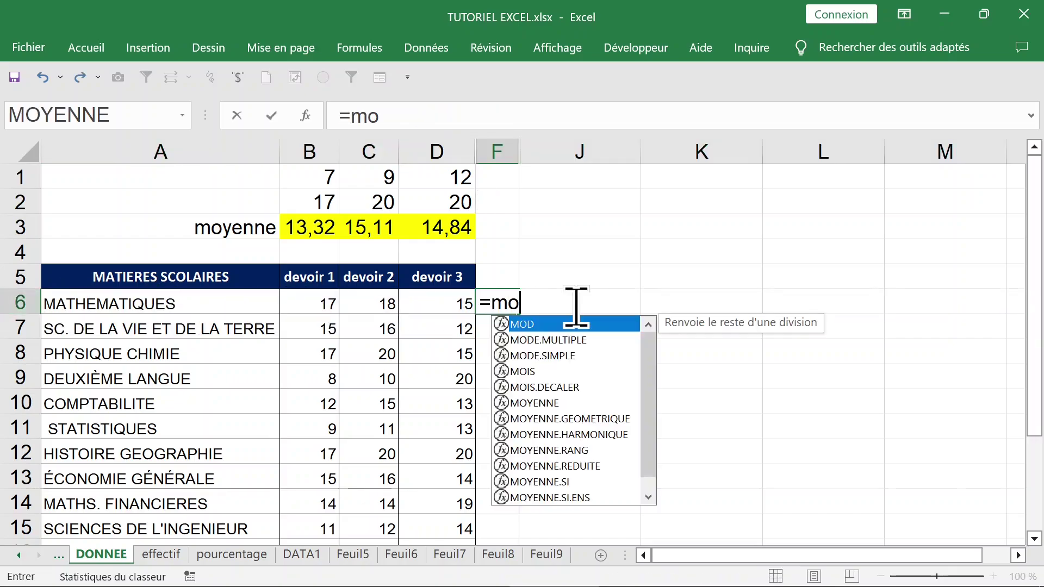
text(ye)
key(Tab)
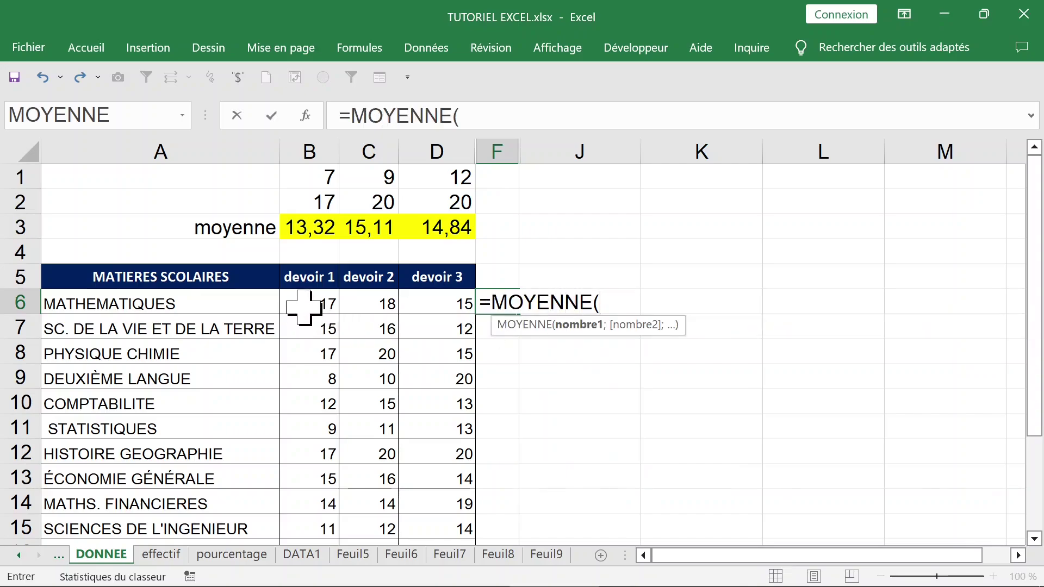
drag(304, 307, 449, 308)
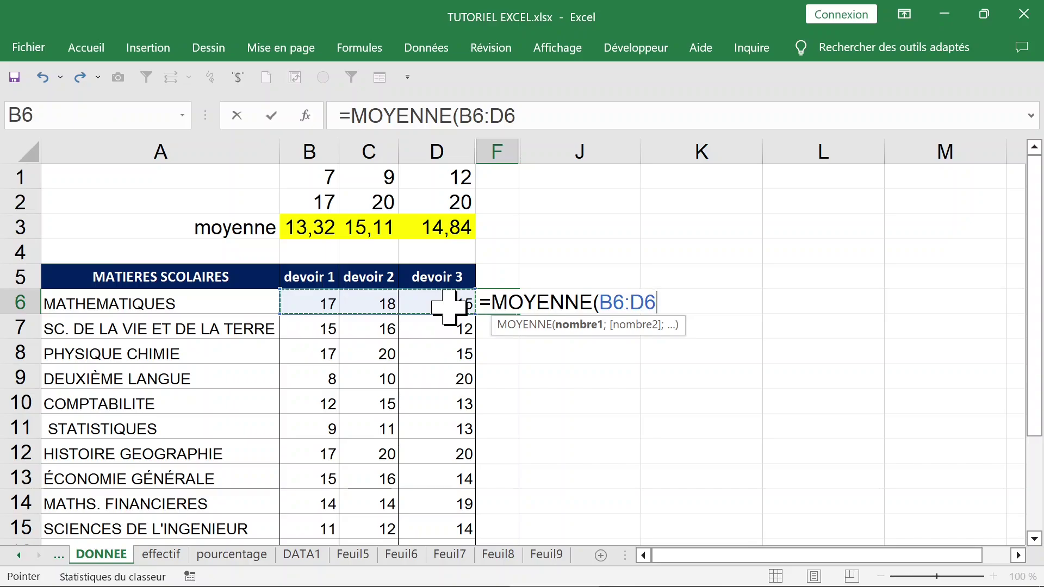
key(Return)
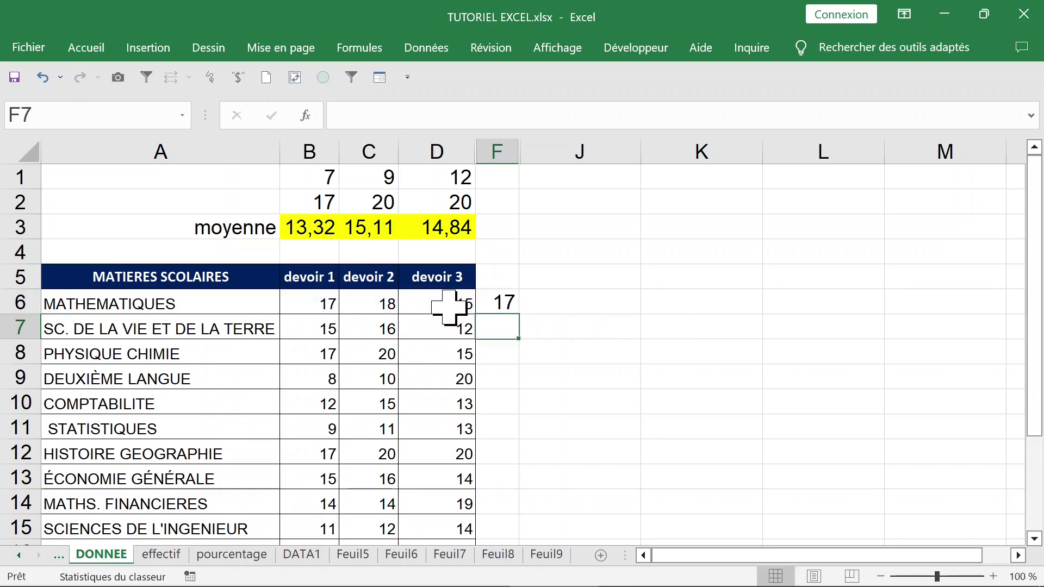
- Fill the MOYENNE formula from F6 down column F for all the other subjects
click(501, 302)
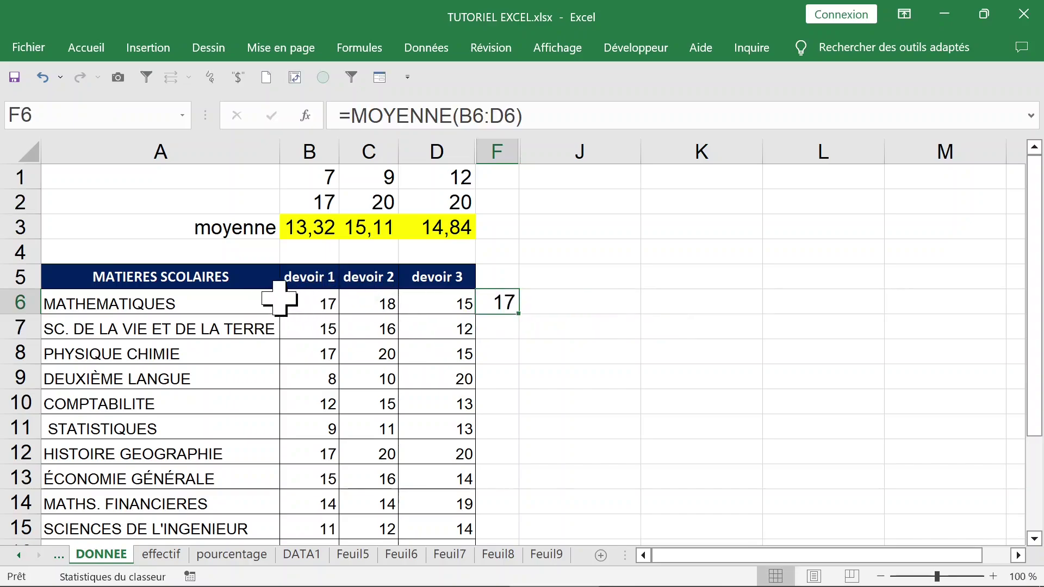
click(312, 299)
click(370, 302)
click(441, 298)
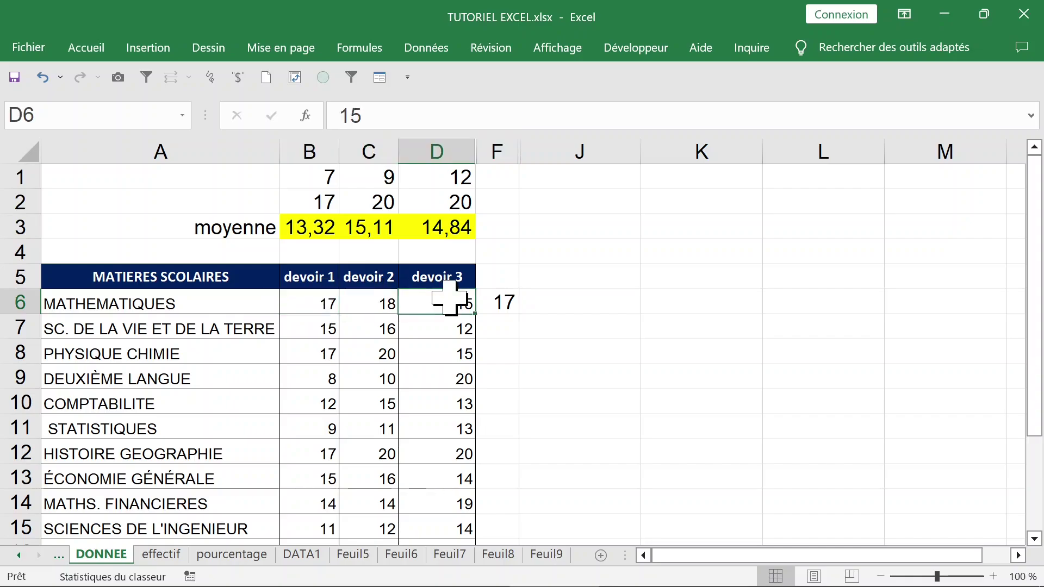
click(162, 305)
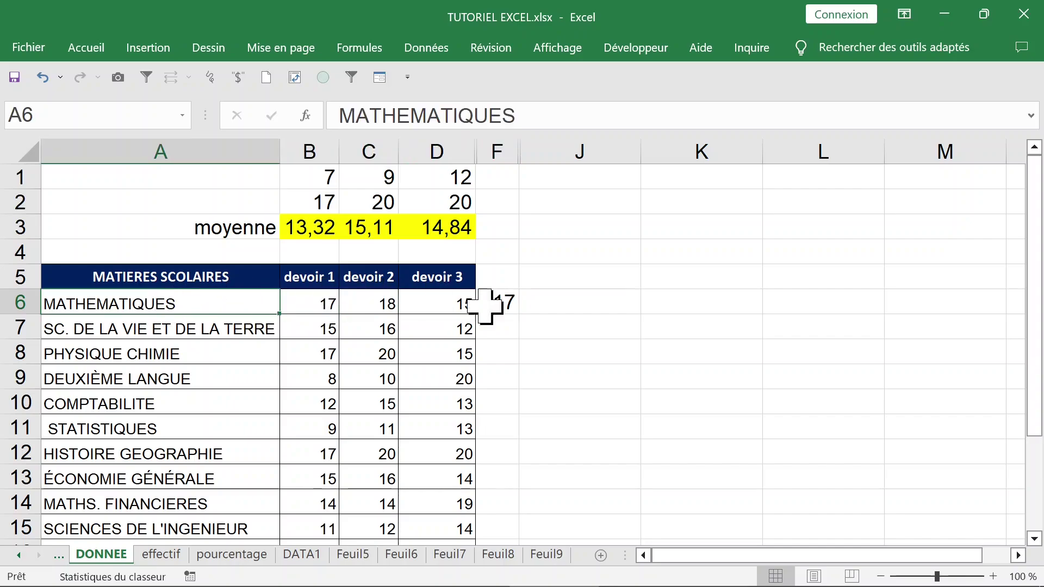
click(498, 300)
double_click(518, 313)
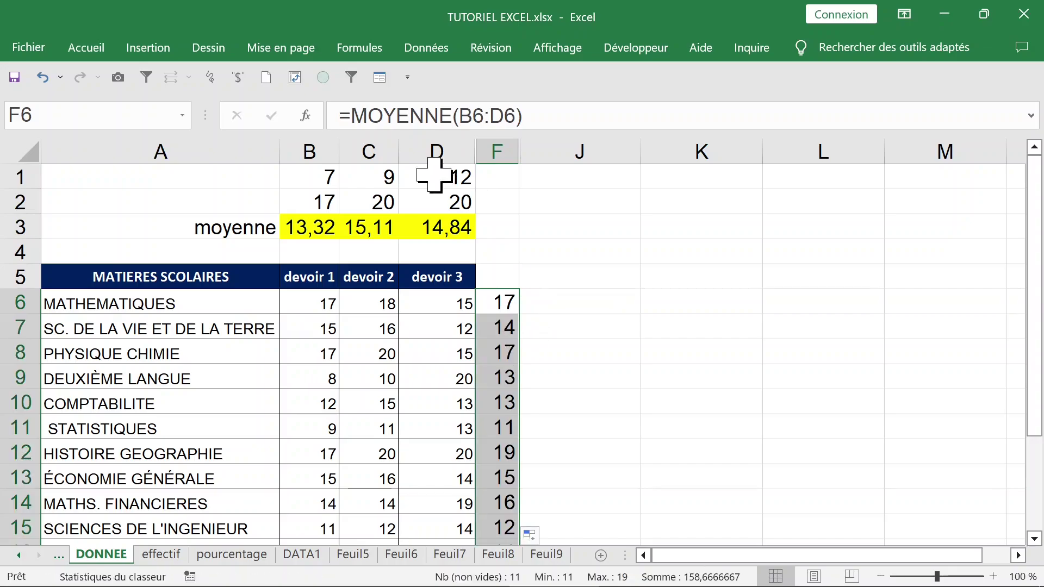
- Format the subject averages in column F with two decimals and widen the column to fit them
click(96, 48)
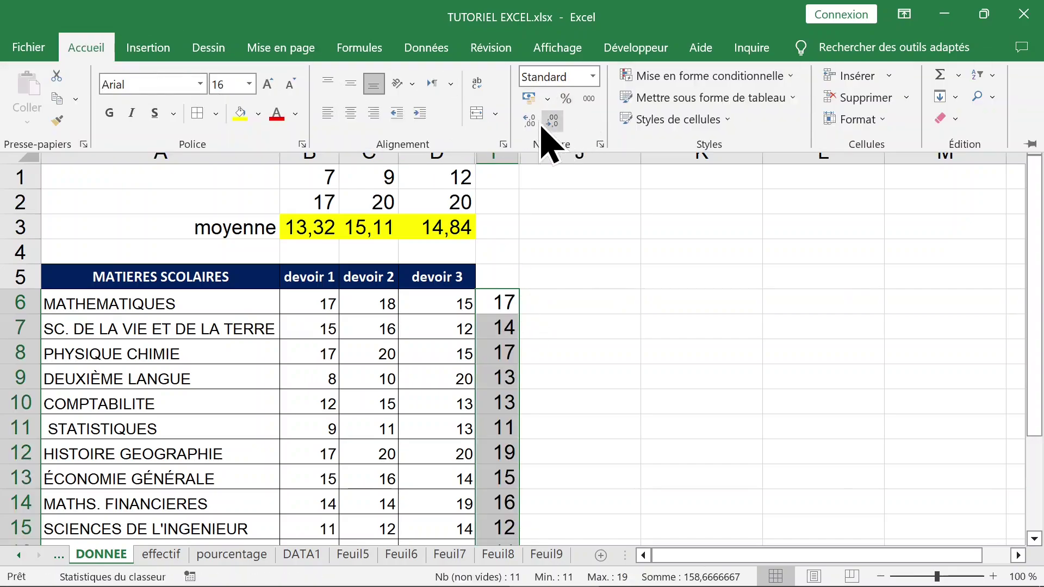
click(532, 123)
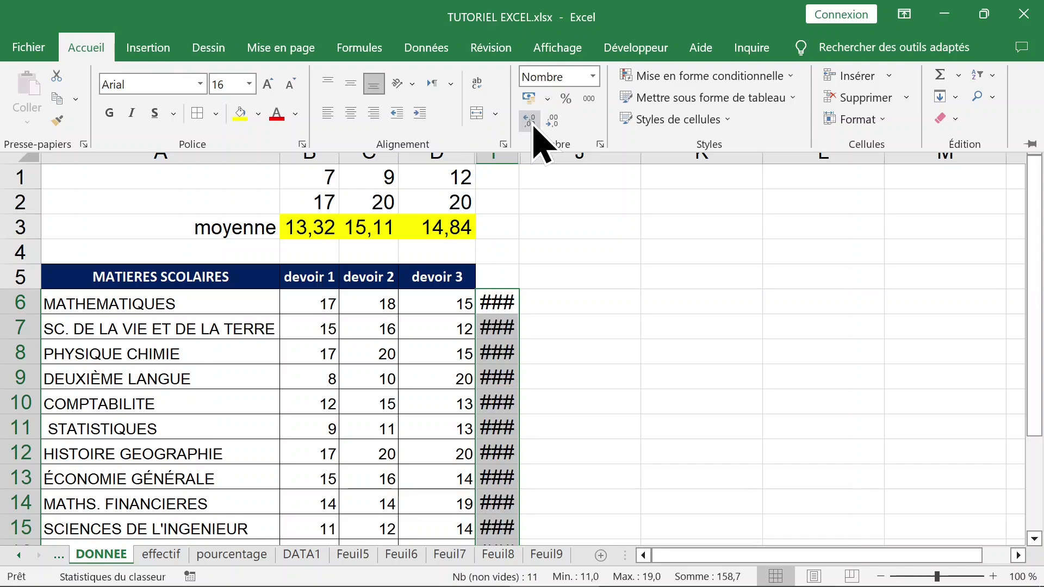
click(532, 121)
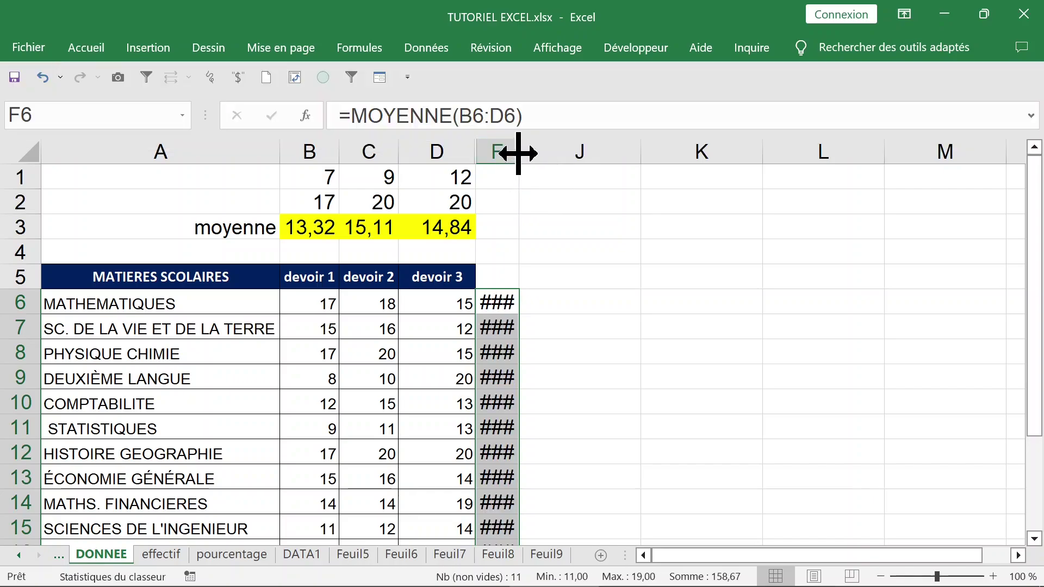
drag(518, 153, 557, 153)
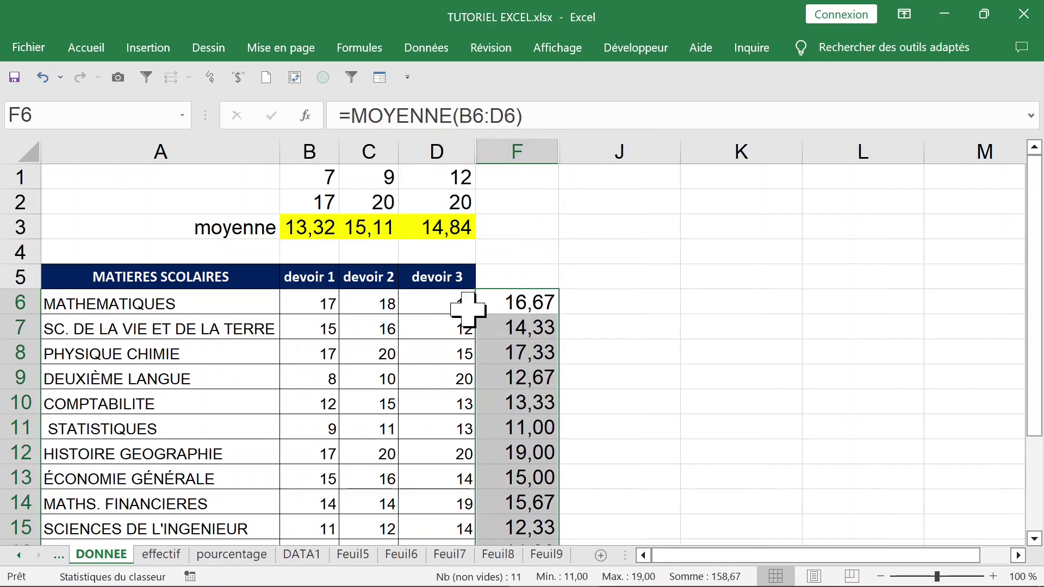
click(435, 332)
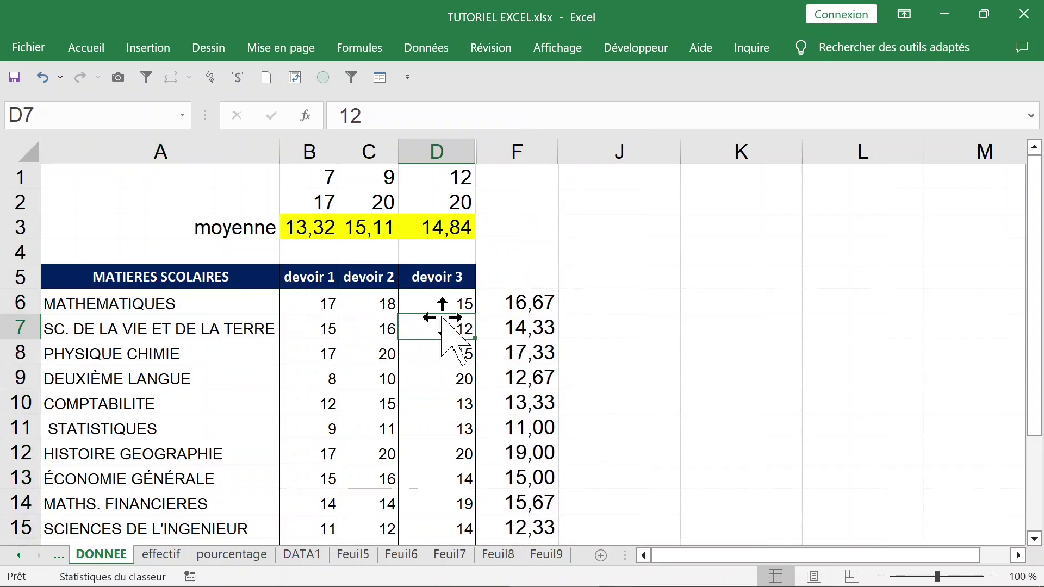
click(405, 375)
click(313, 234)
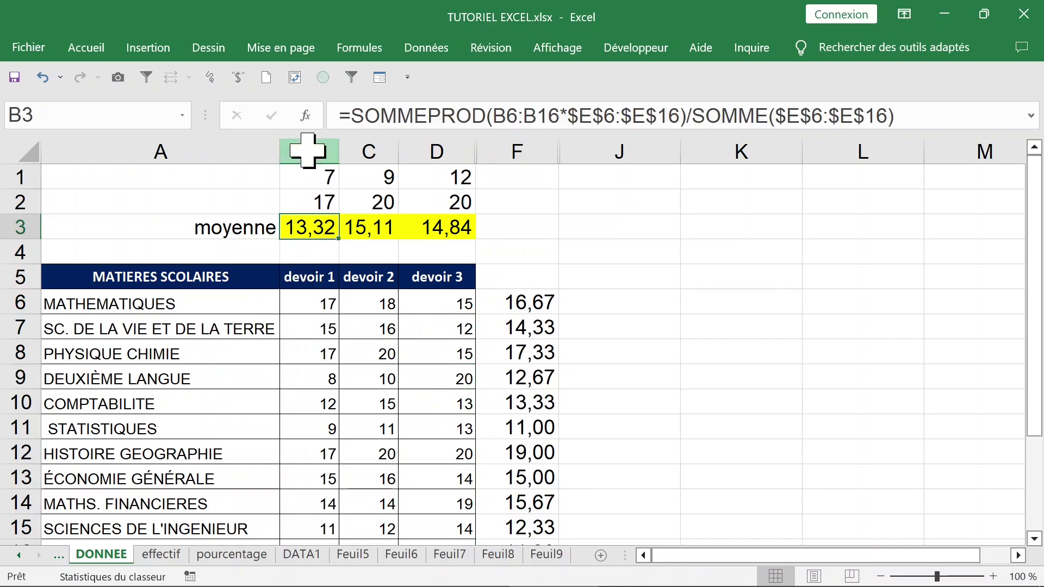
click(308, 153)
click(381, 304)
click(432, 310)
click(535, 301)
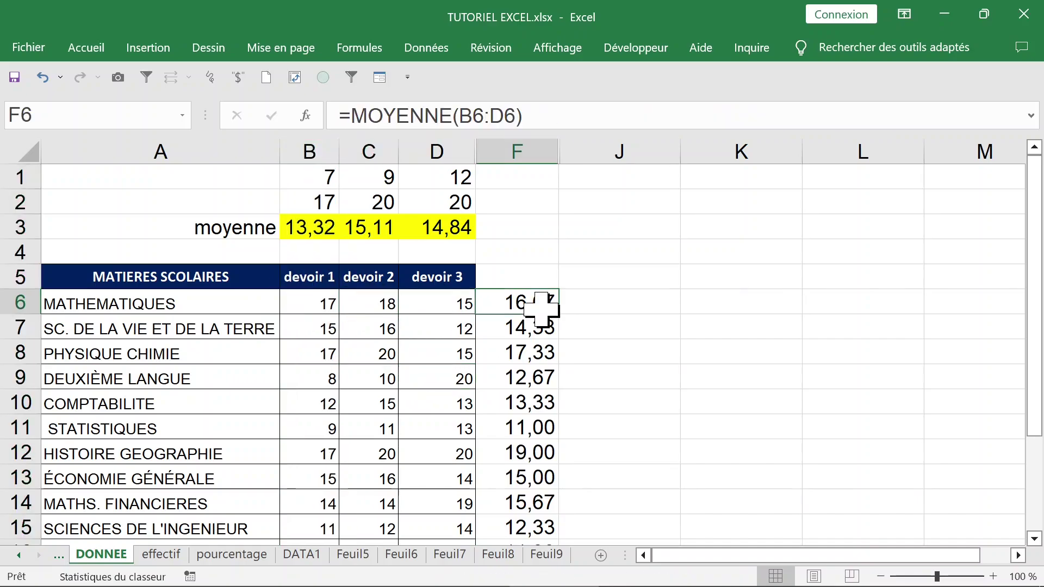
- Unhide the helper columns after column D and clear the subject averages from column F
drag(446, 153, 913, 145)
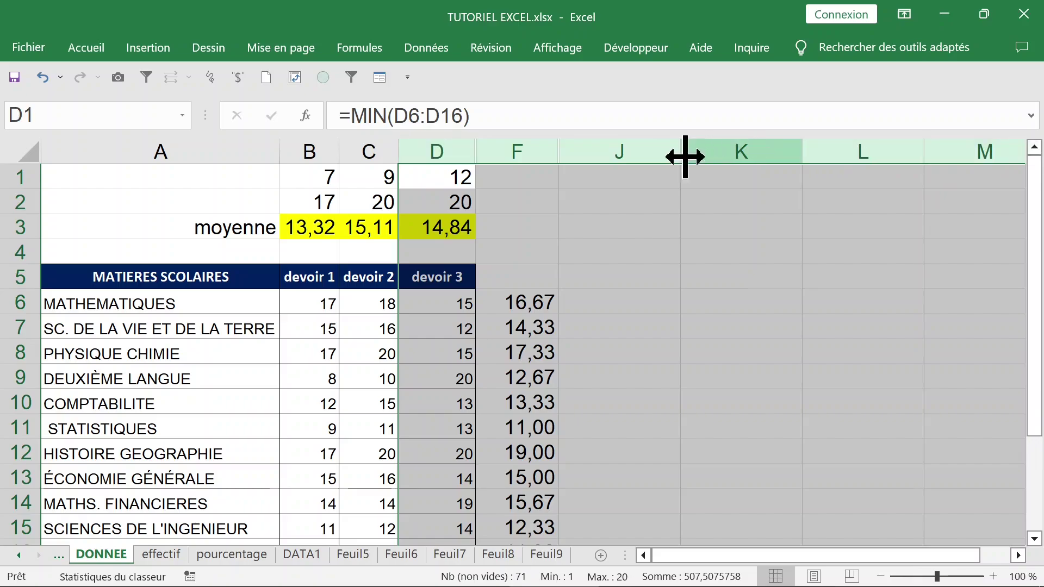
right_click(633, 159)
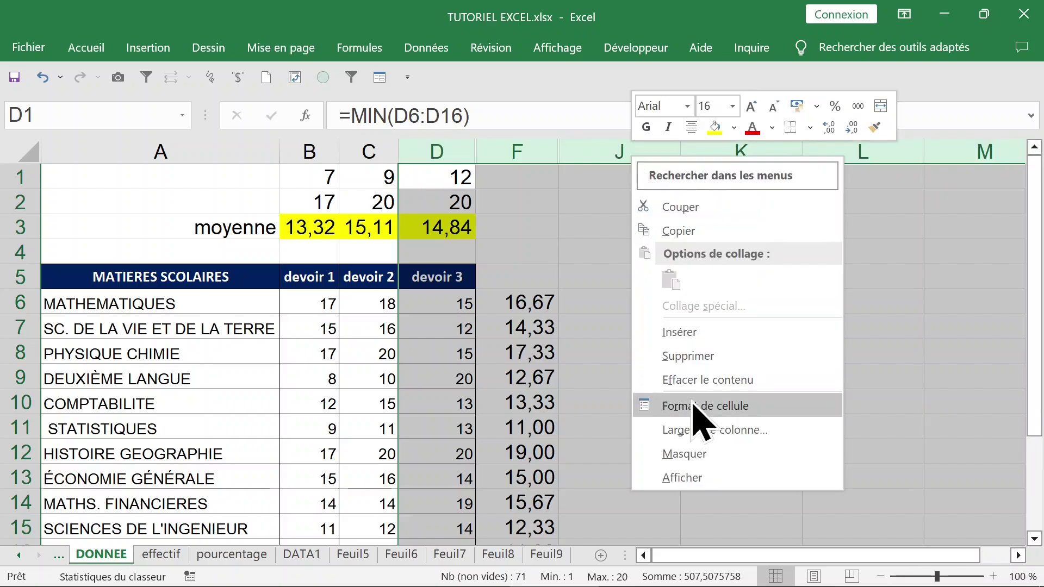
click(705, 480)
click(794, 301)
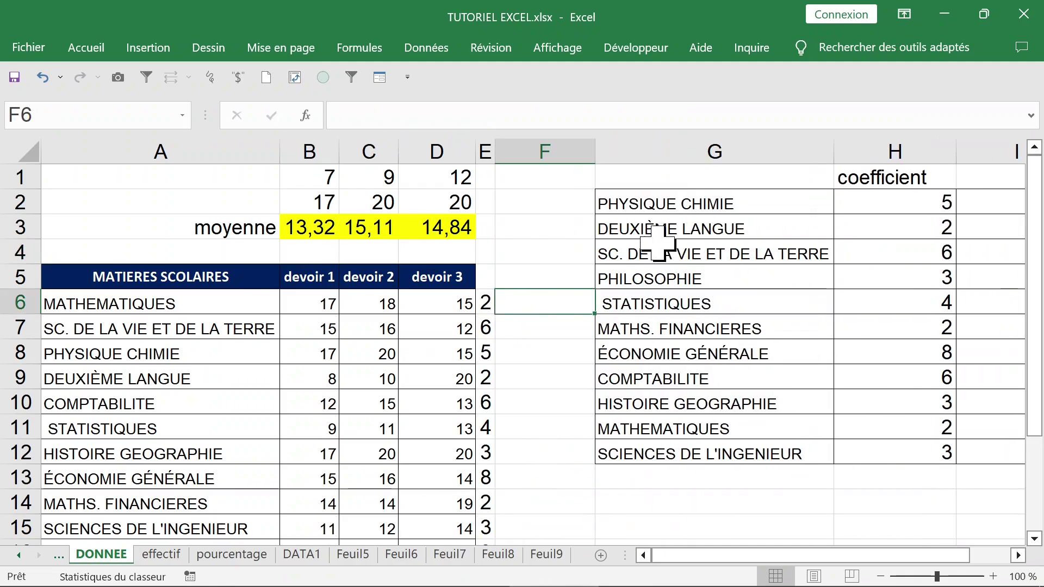
- Start an INDEX formula in F6 with the subject and coefficient table as the absolute range $G$2:$H$12
click(881, 199)
click(523, 304)
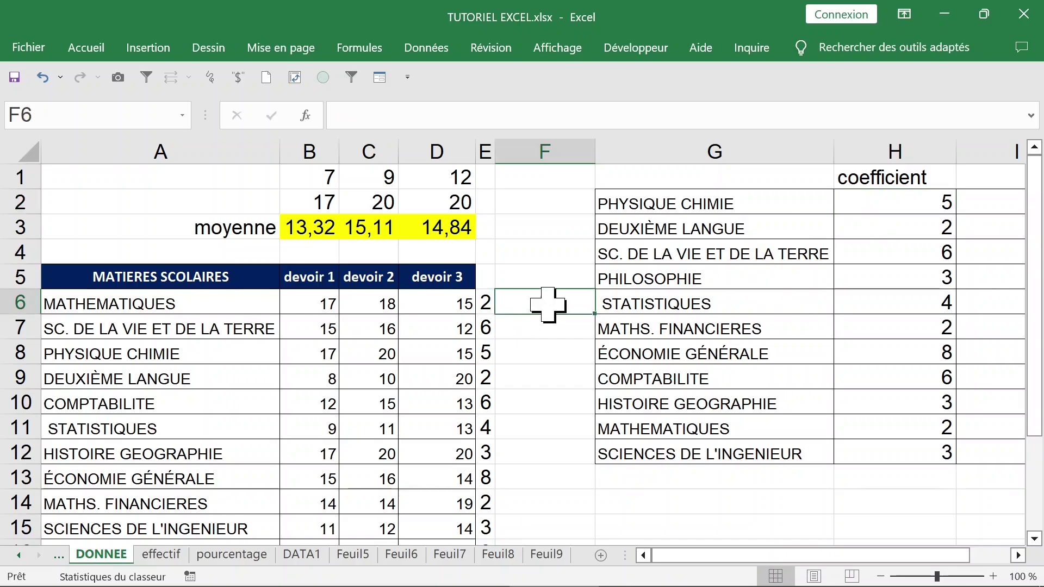
text(=index)
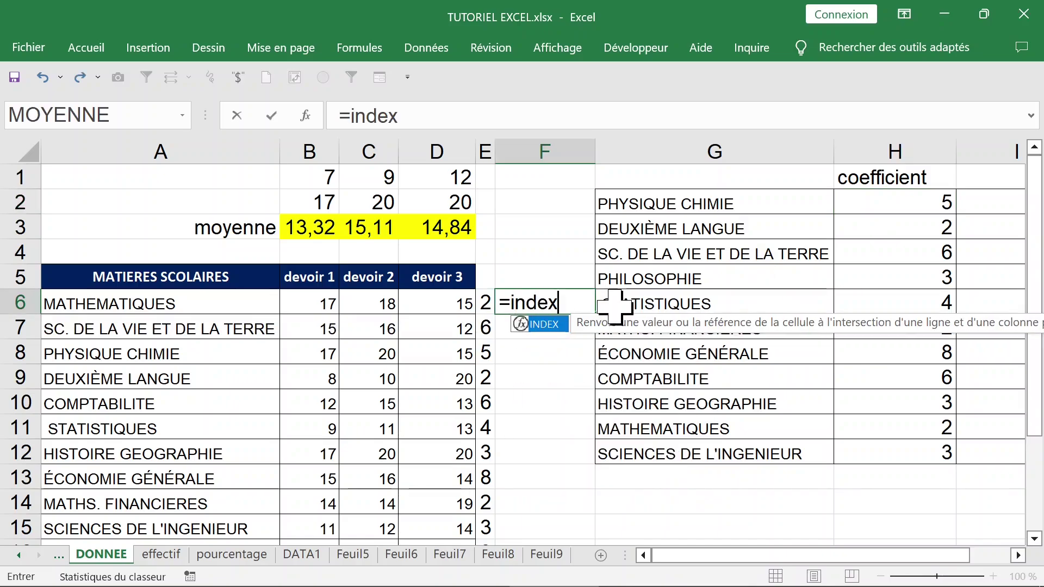
key(Tab)
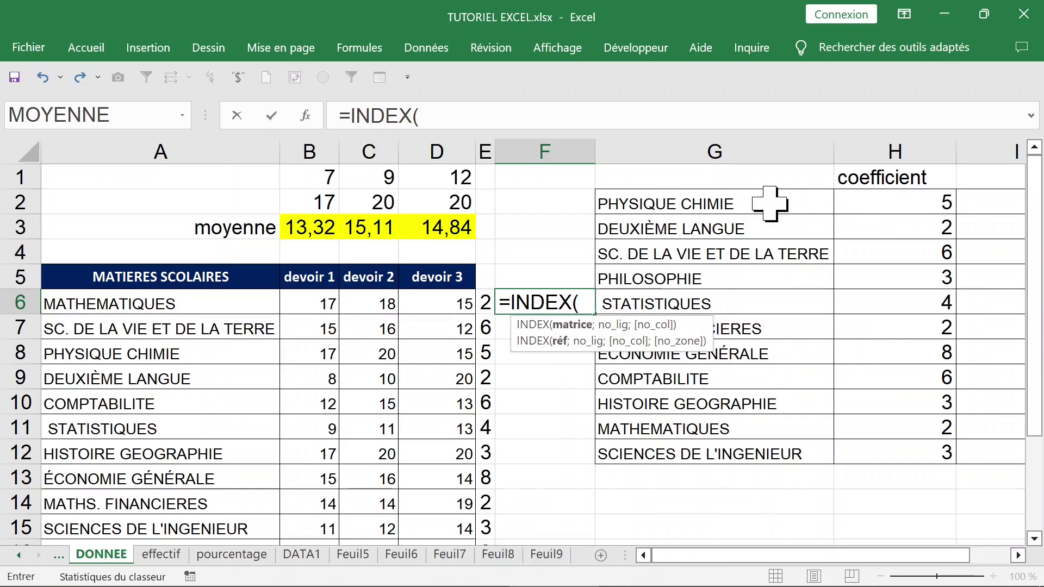
drag(769, 205, 921, 452)
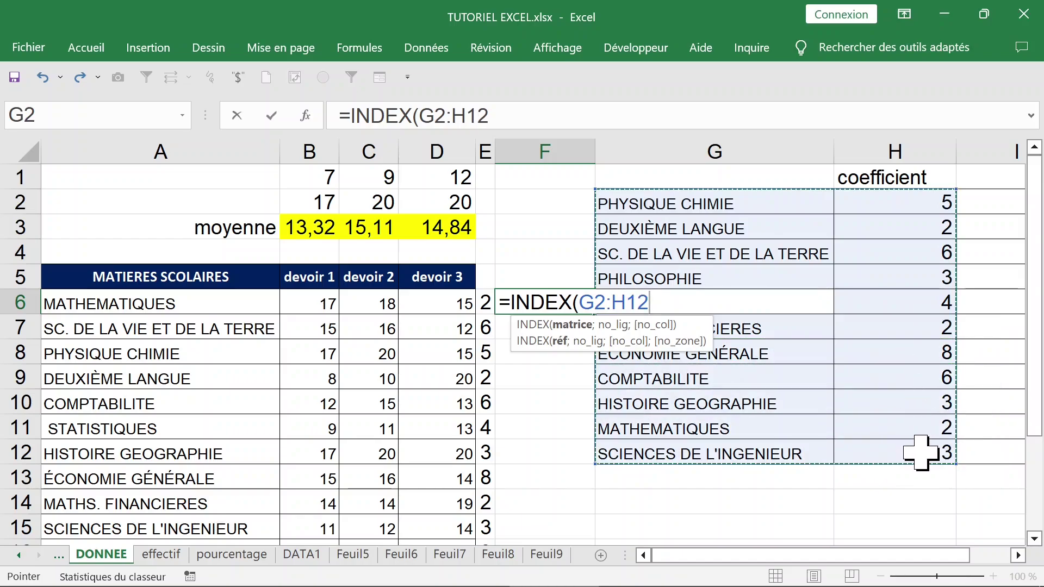
key(F4)
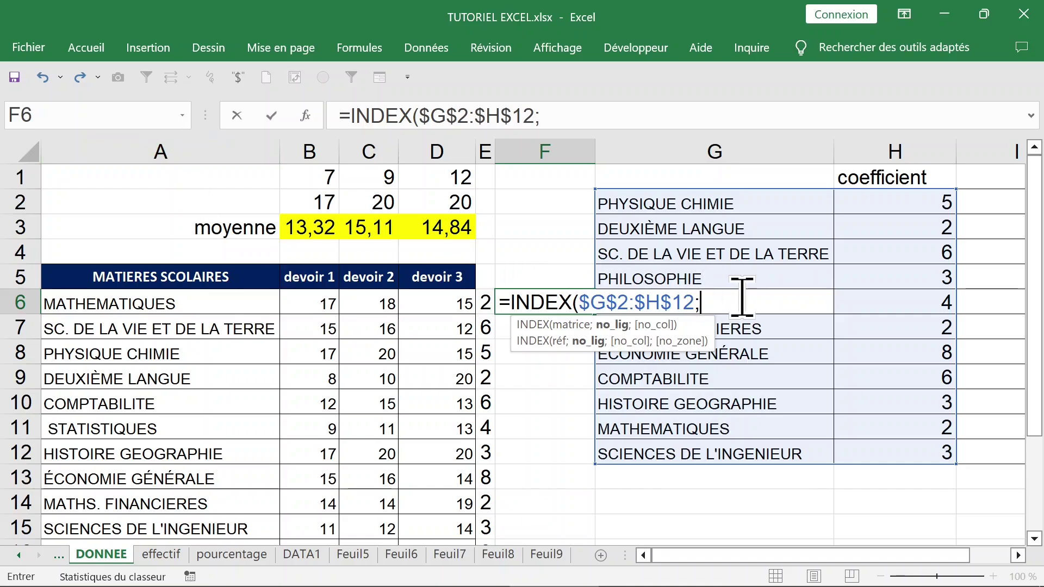
- Complete the F6 INDEX formula with EQUIV(A6;$G$2:$G$12;0) as its row number and 2 as its column number
text(equiv)
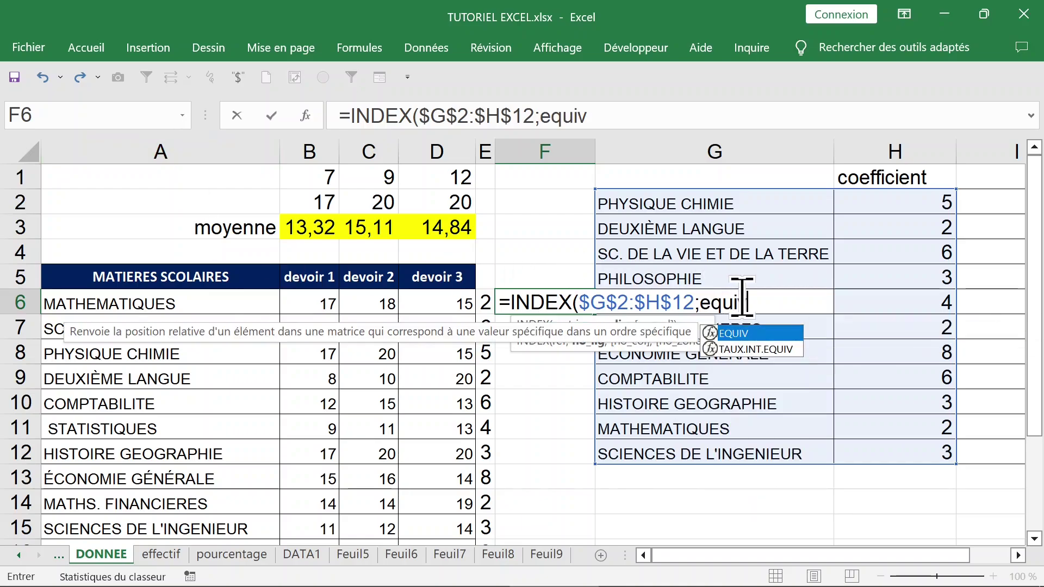
key(Tab)
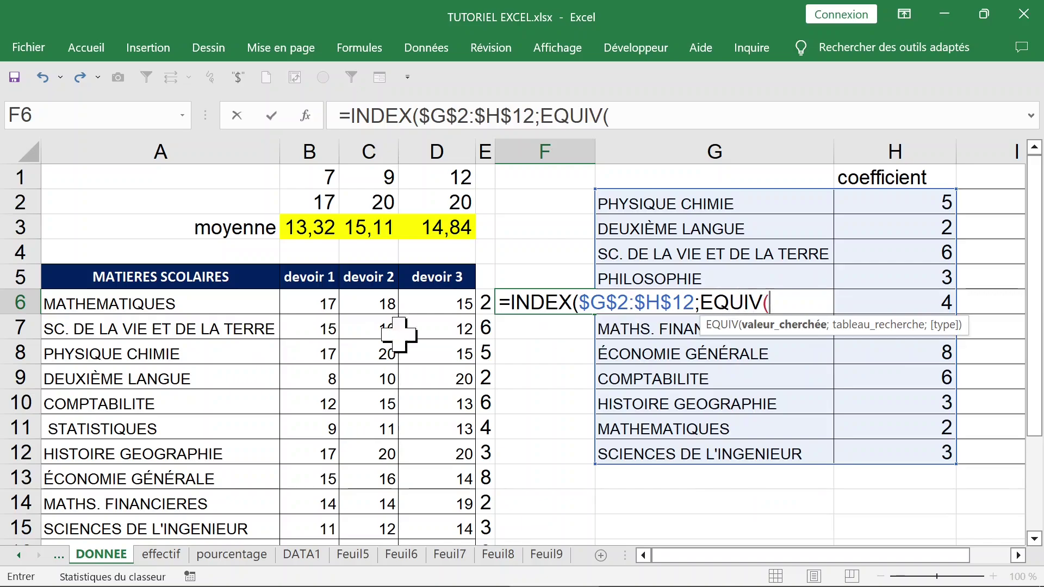
click(211, 303)
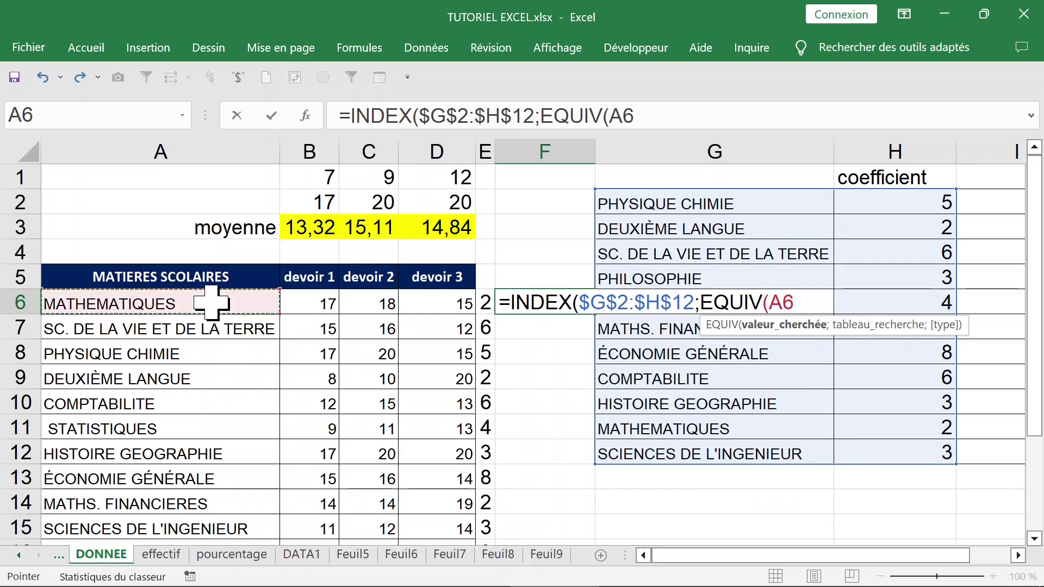
text(;)
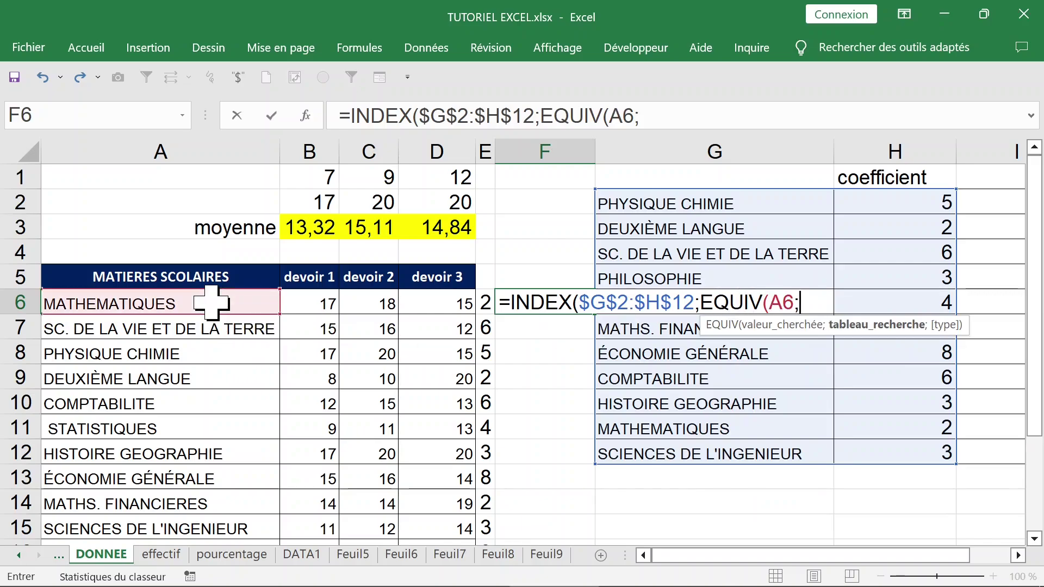
drag(689, 205, 697, 451)
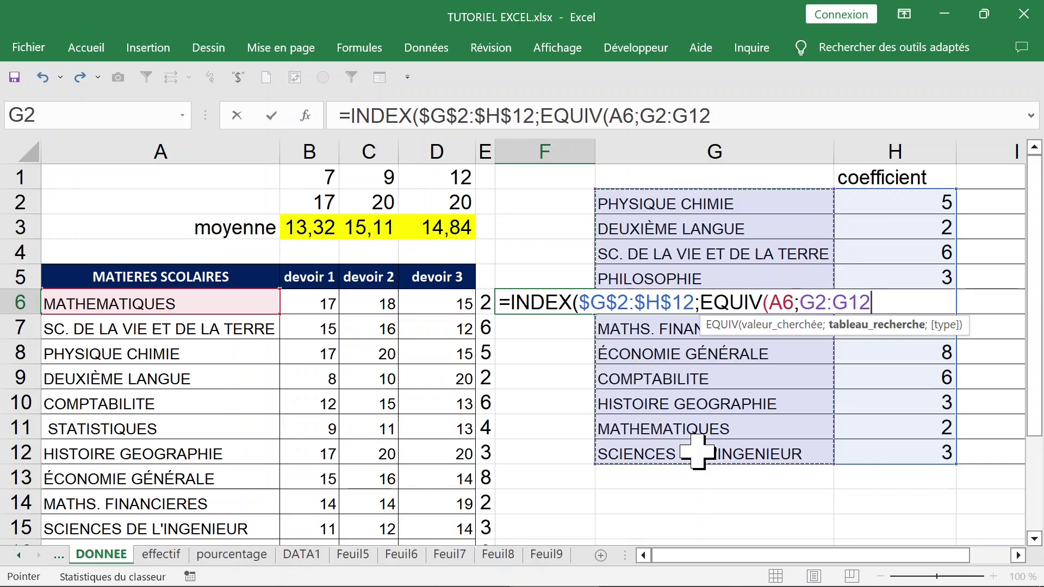
key(F4)
text(;)
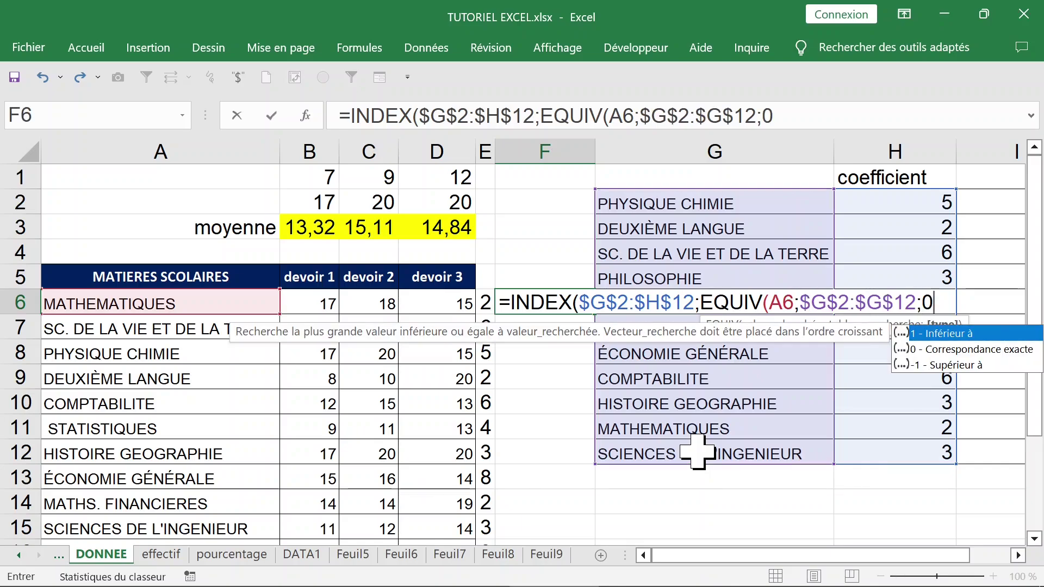
text(0))
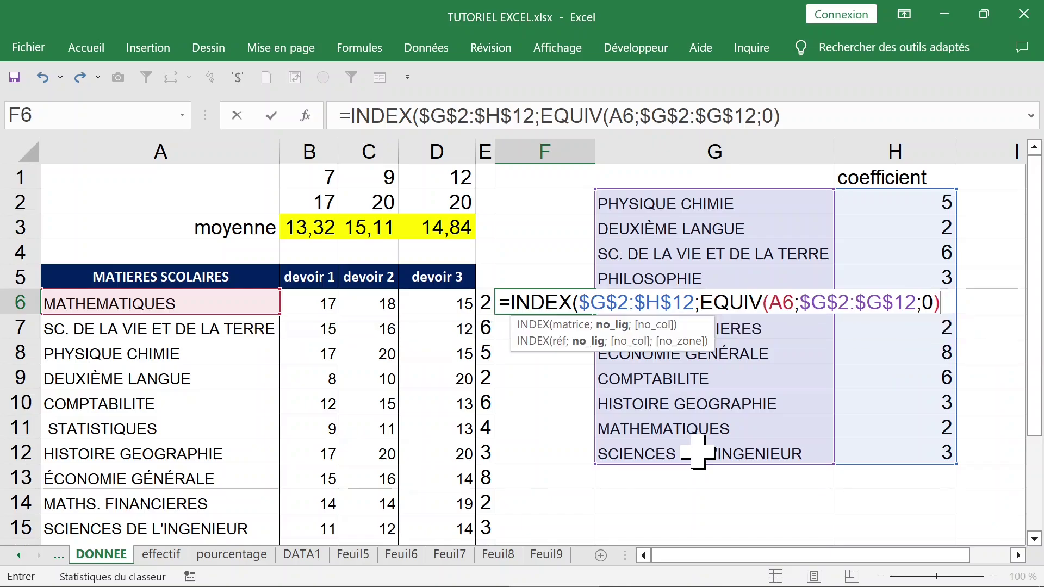
text(;)
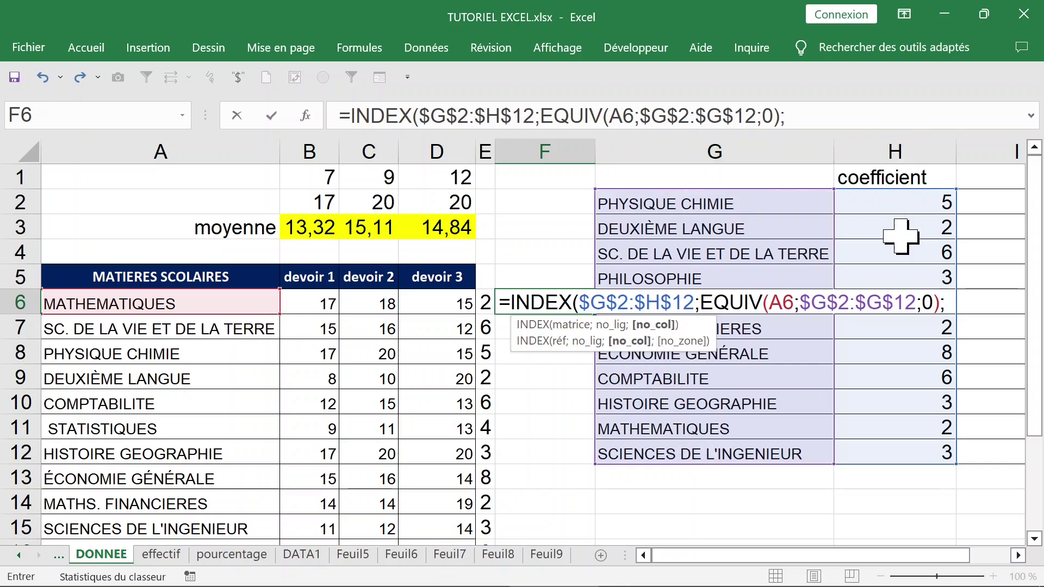
text(2))
key(Return)
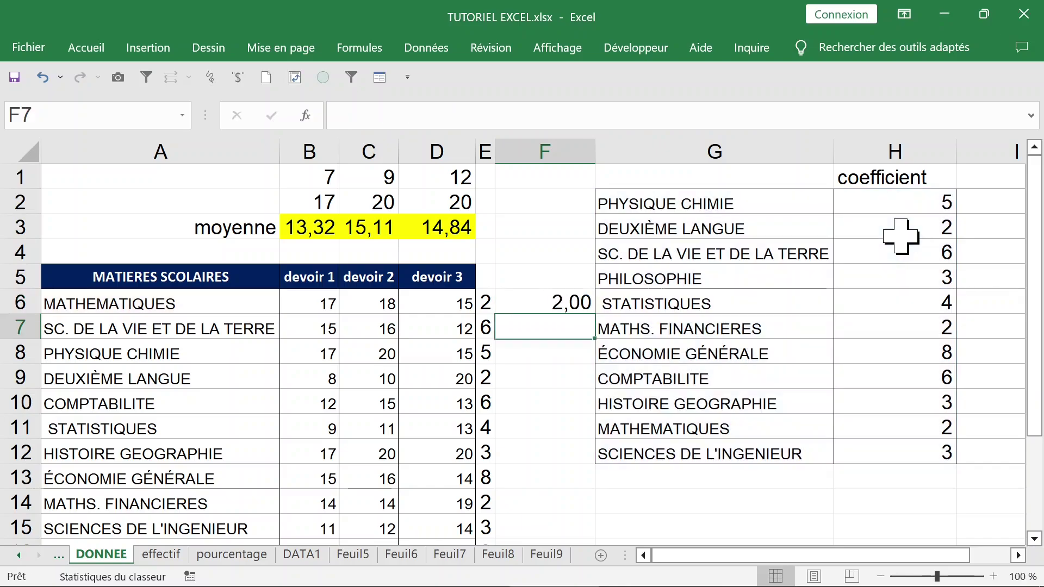
- Copy the F6 coefficient lookup formula down to F16 and display the results without decimals
click(544, 296)
double_click(595, 314)
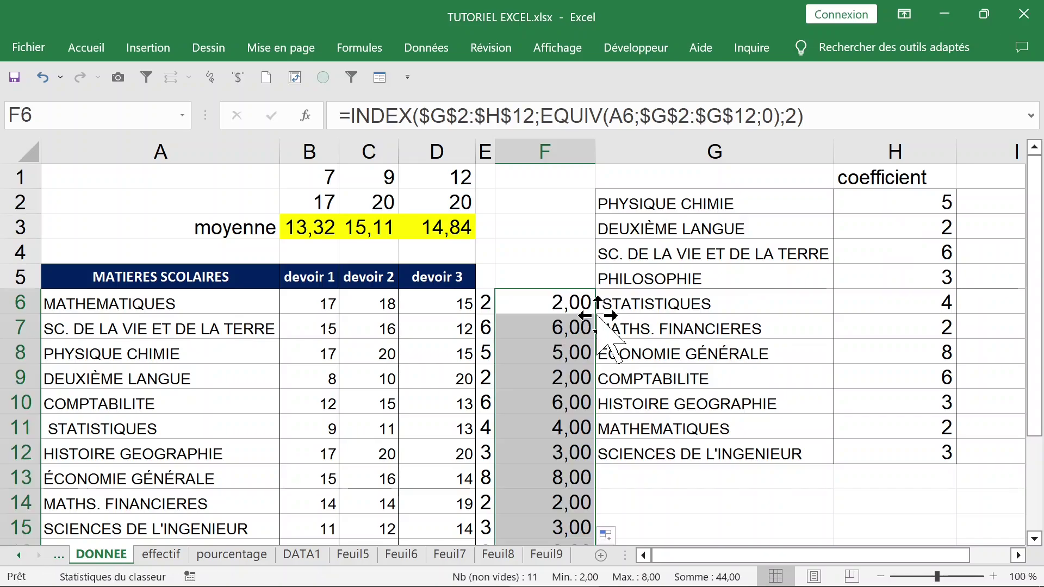
click(87, 48)
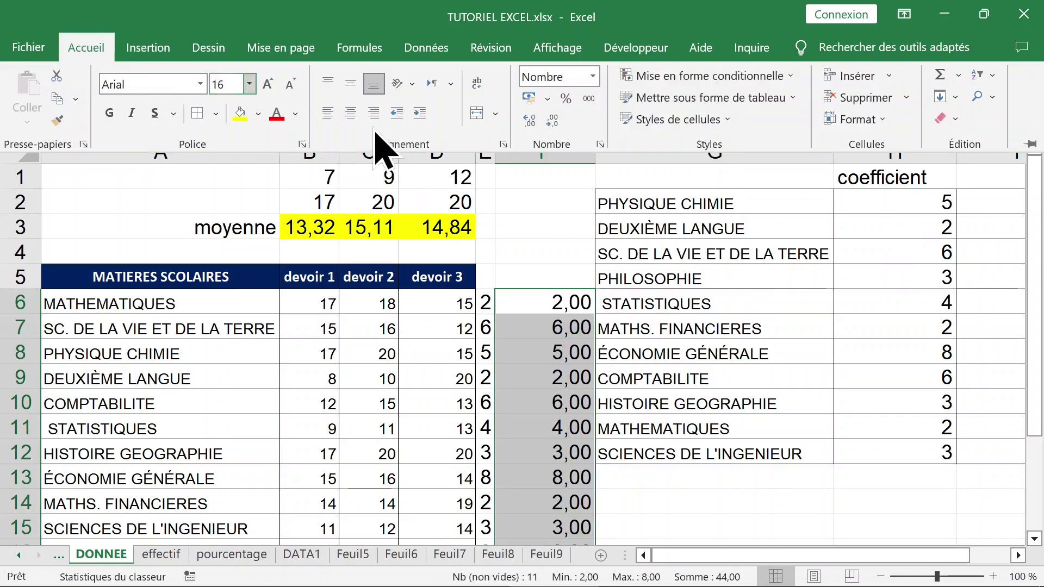
click(554, 120)
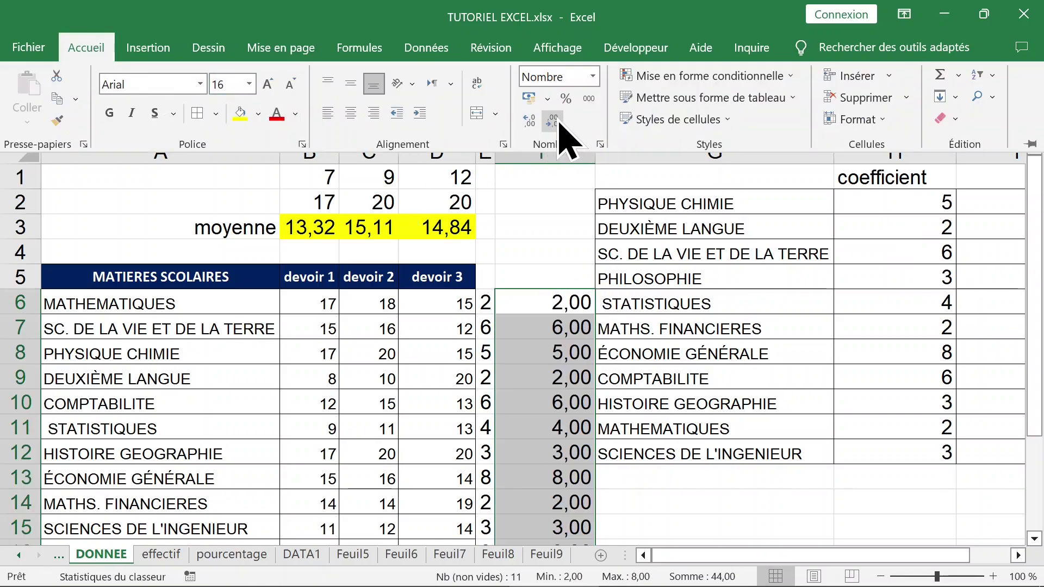
click(554, 120)
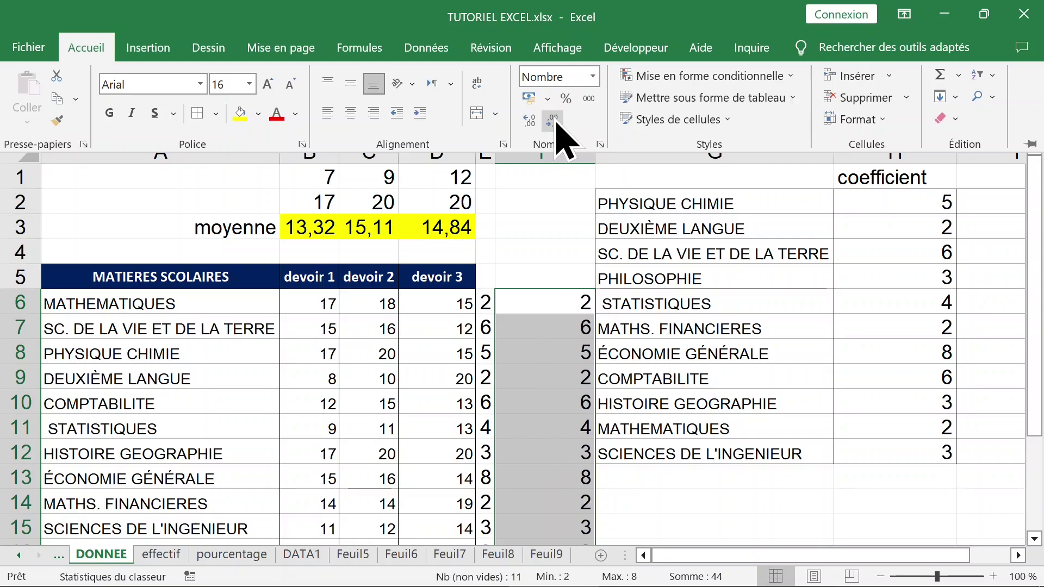
click(566, 326)
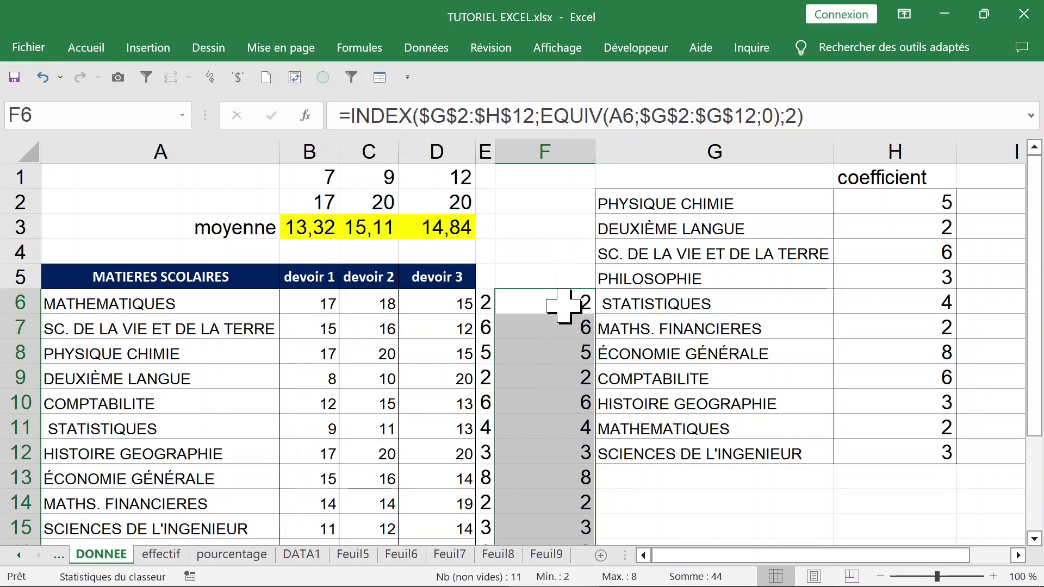
click(582, 303)
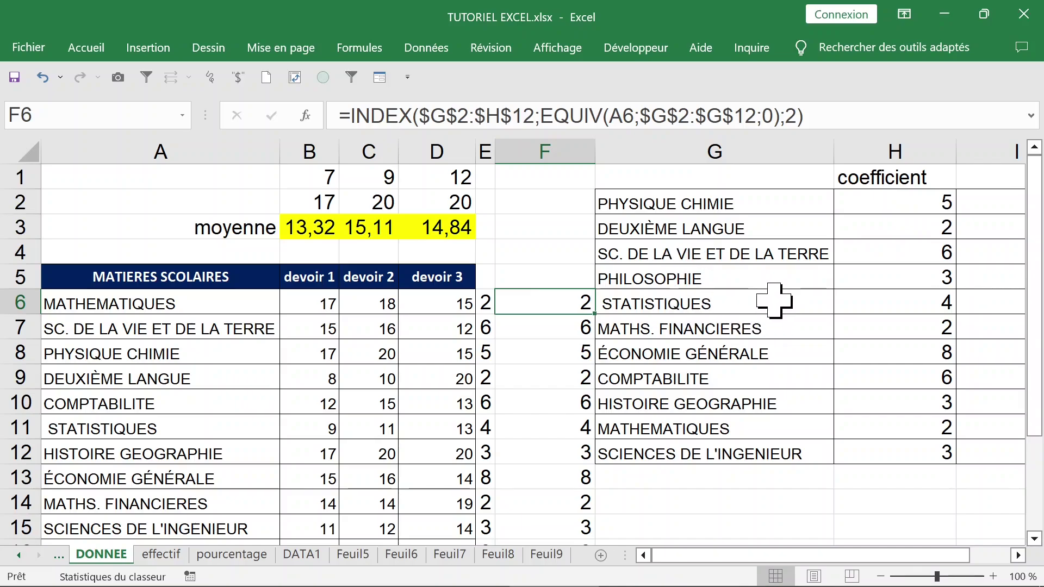
- Set the MATHEMATIQUES coefficient in H11 to 10 and widen column E slightly
click(952, 426)
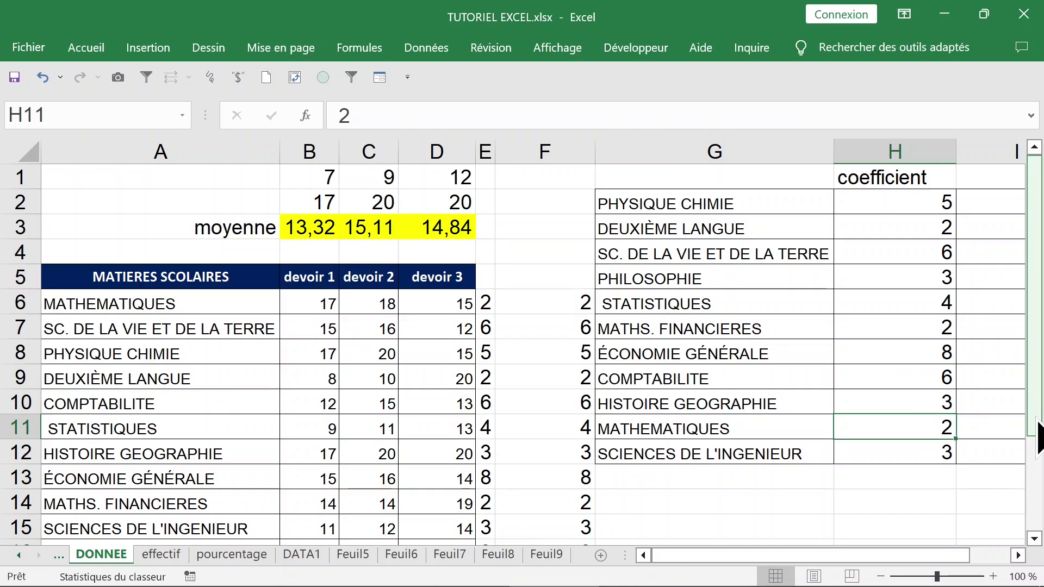
text(10)
key(Return)
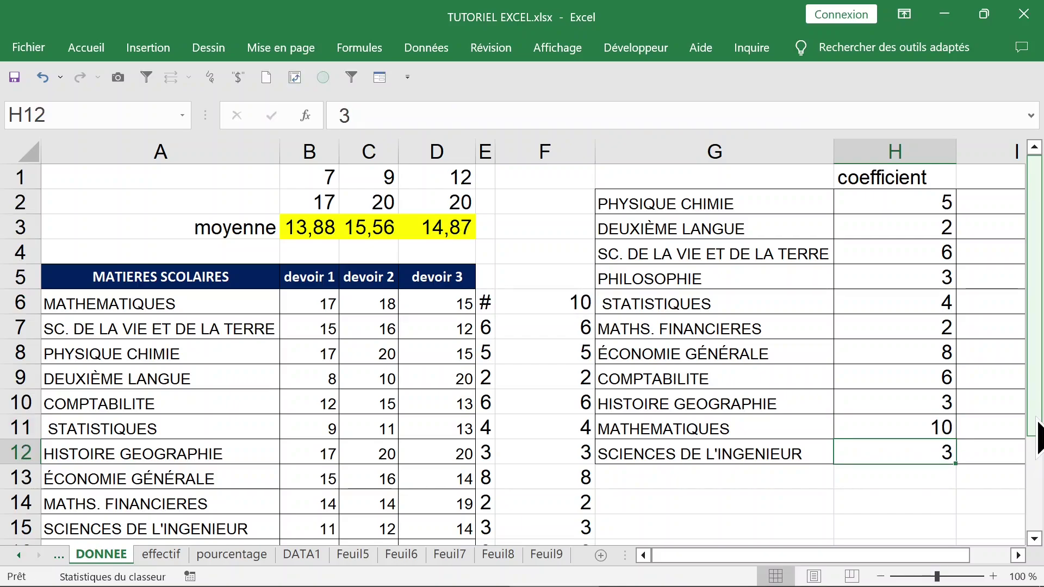
click(488, 300)
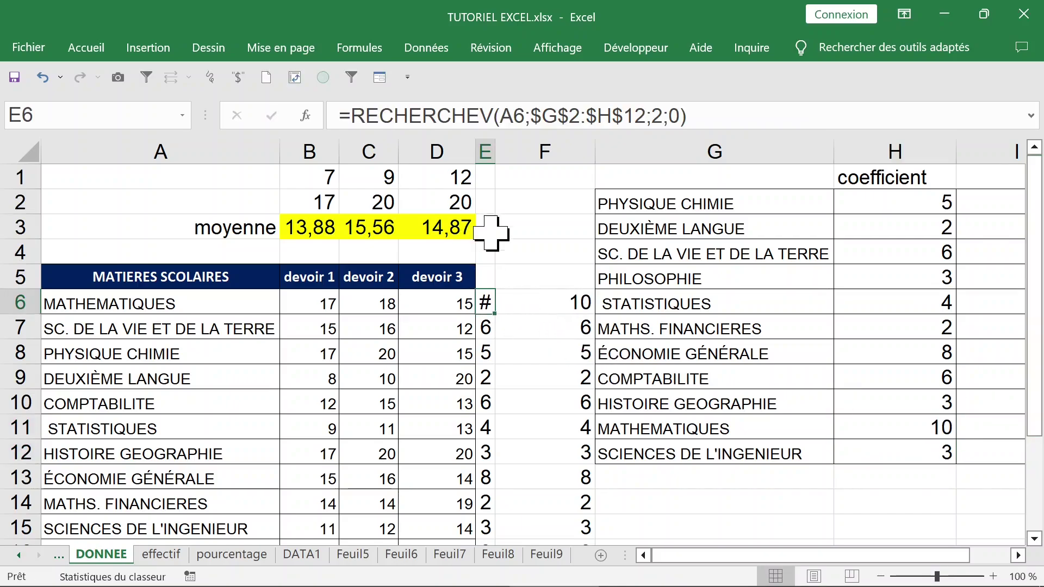
drag(502, 155, 511, 155)
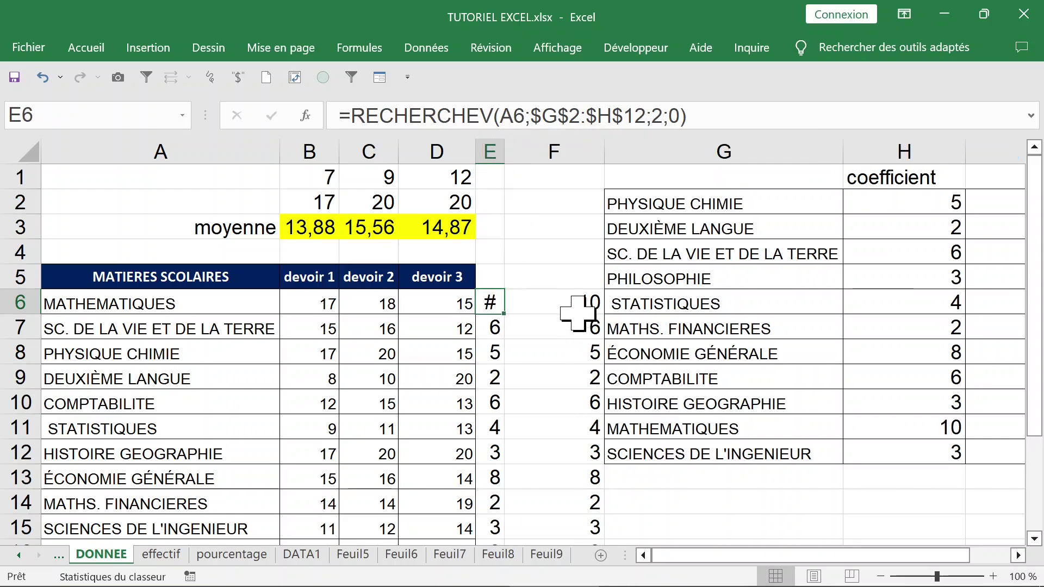
click(581, 305)
click(565, 153)
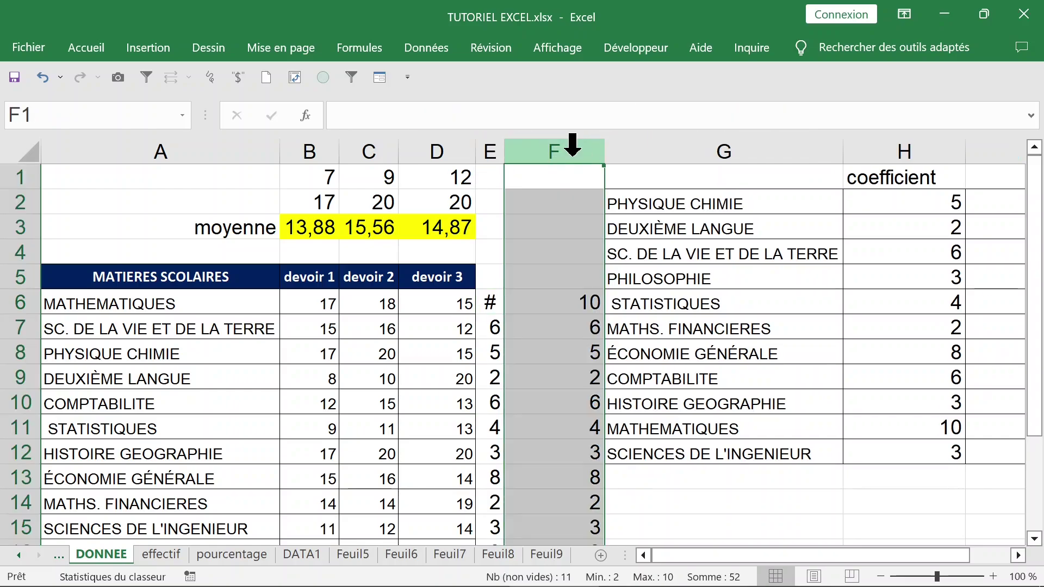
- Start a SOMMEPROD formula in B4 with the devoir 1 marks B6:B16 as its first range
click(310, 251)
text(=)
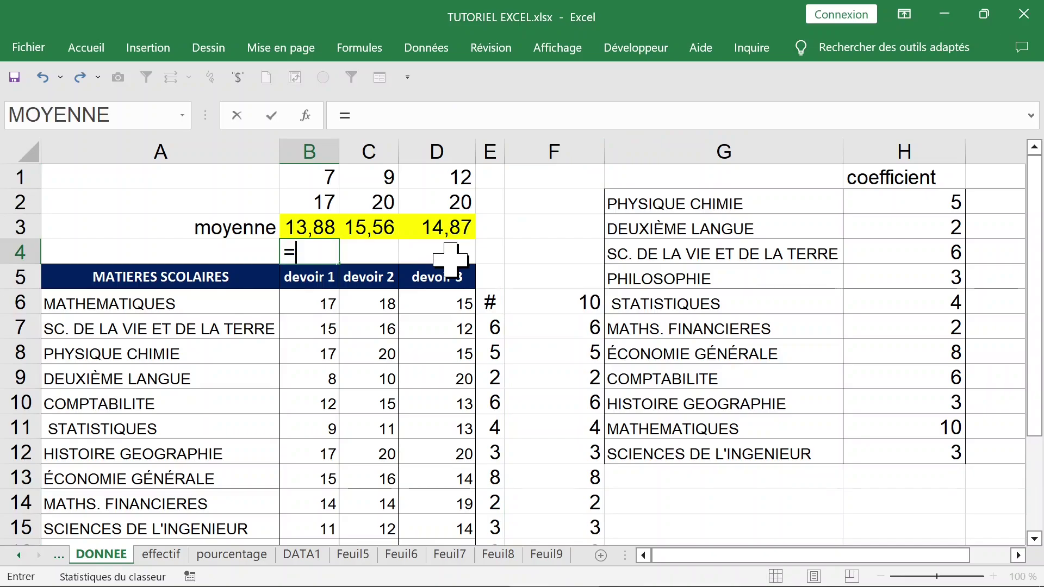
text(sommep)
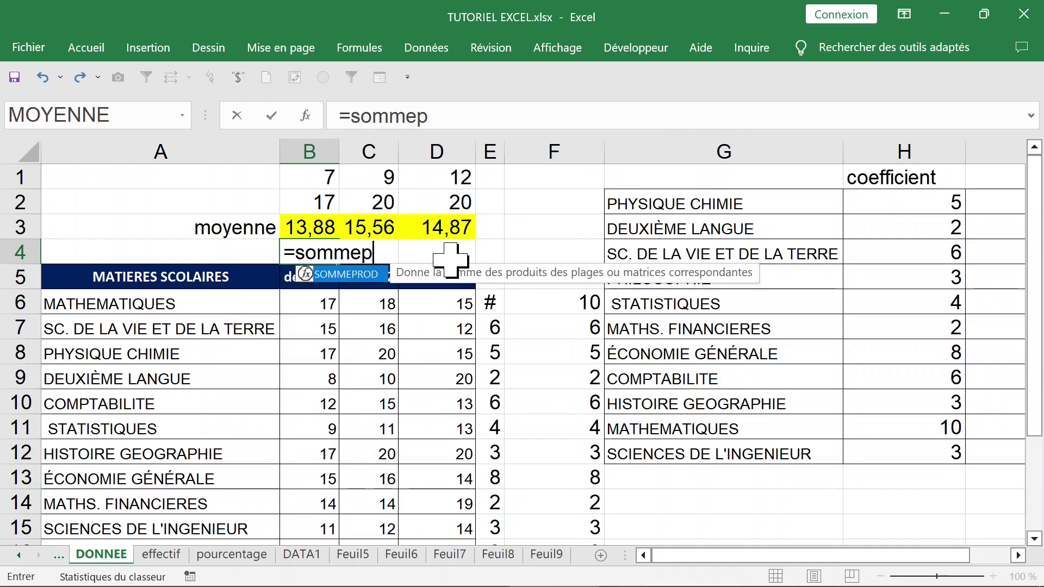
text(r)
key(Tab)
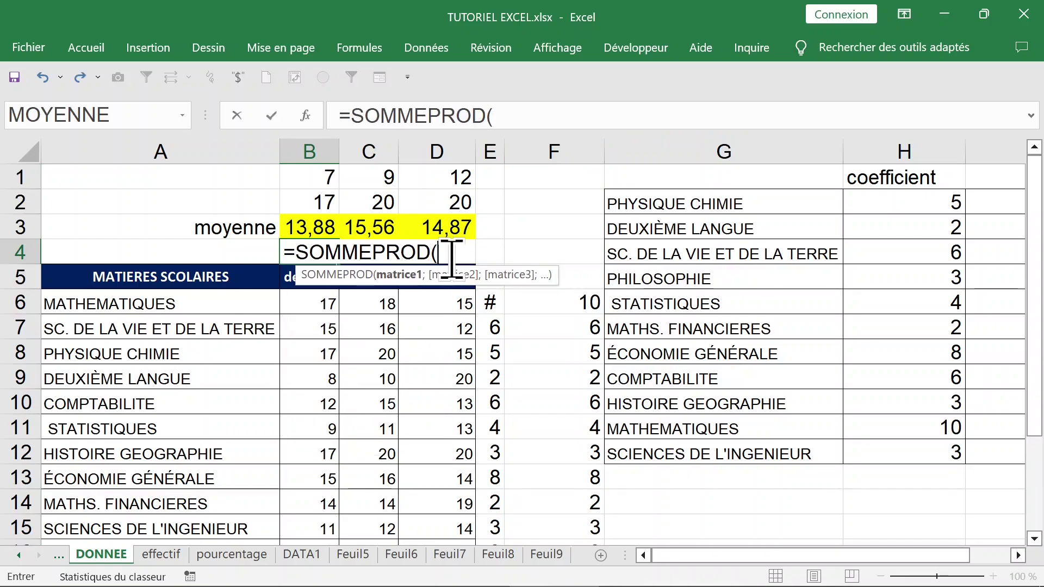
click(310, 305)
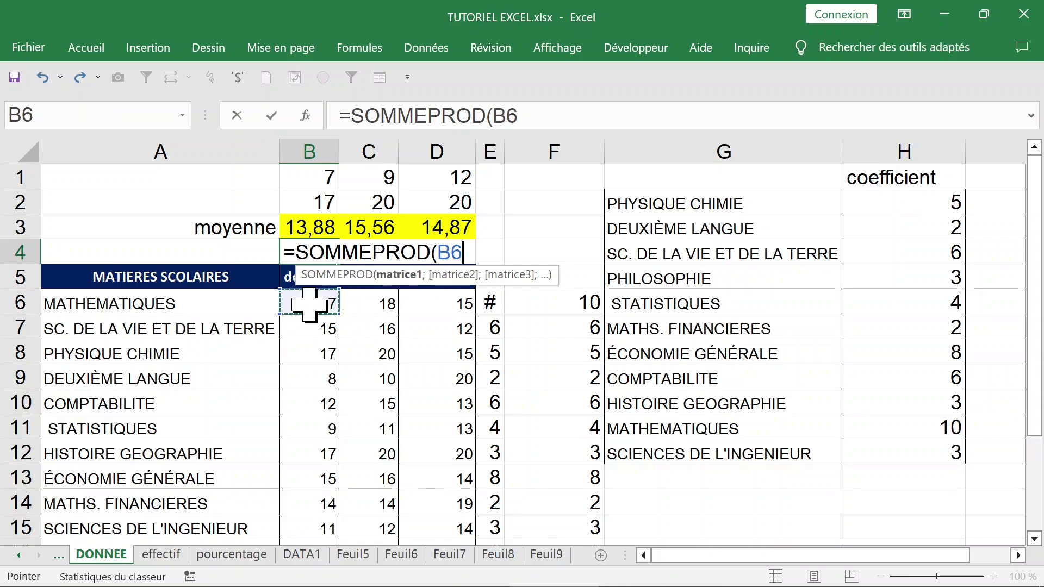
key(ctrl+shift+Down)
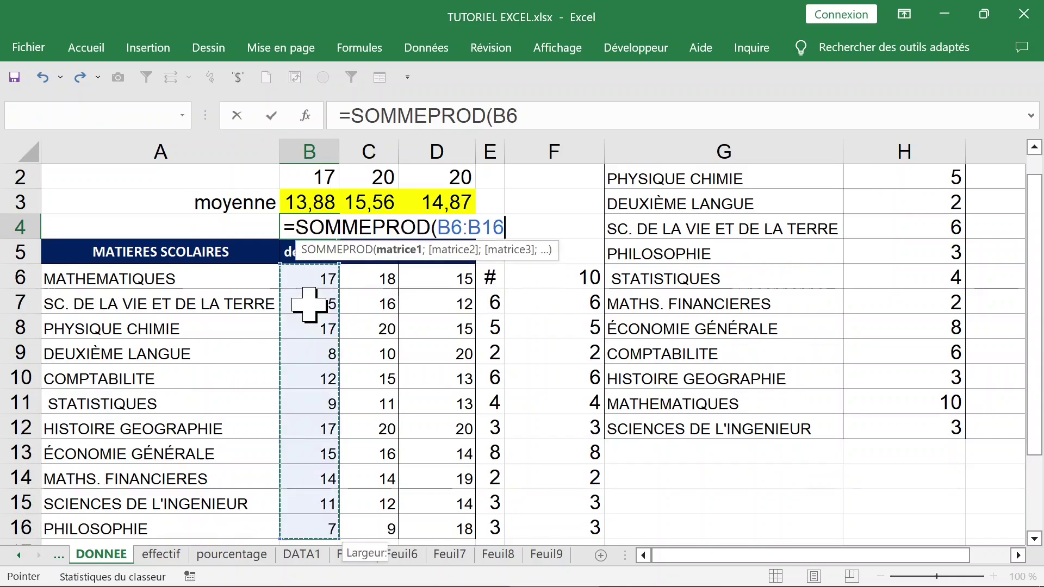
- Multiply the marks in the B4 formula by the absolute coefficient range $F$6:$F$16 and enter the formula
text(*)
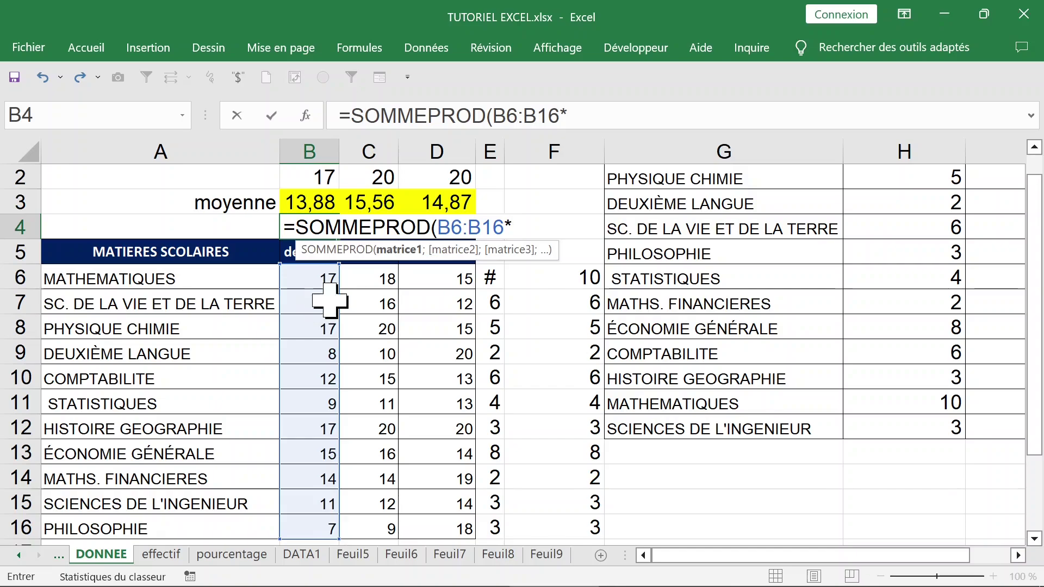
click(598, 278)
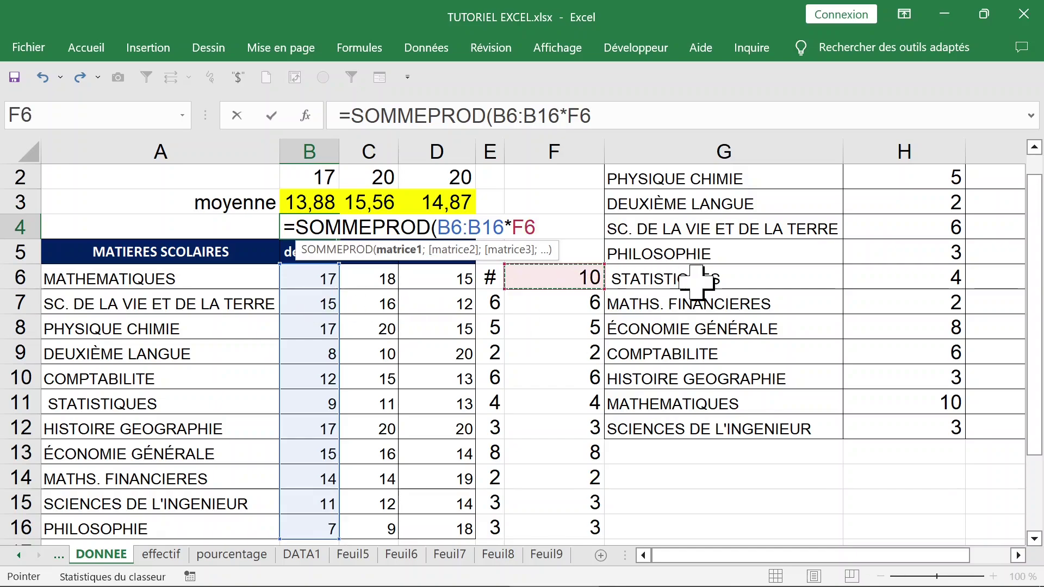
key(ctrl+shift+Down)
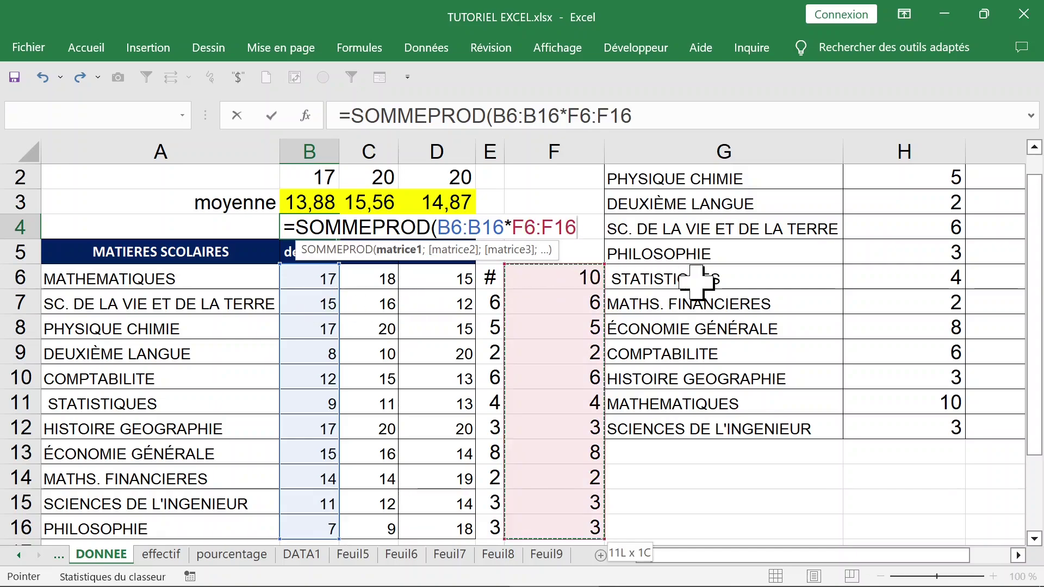
key(F4)
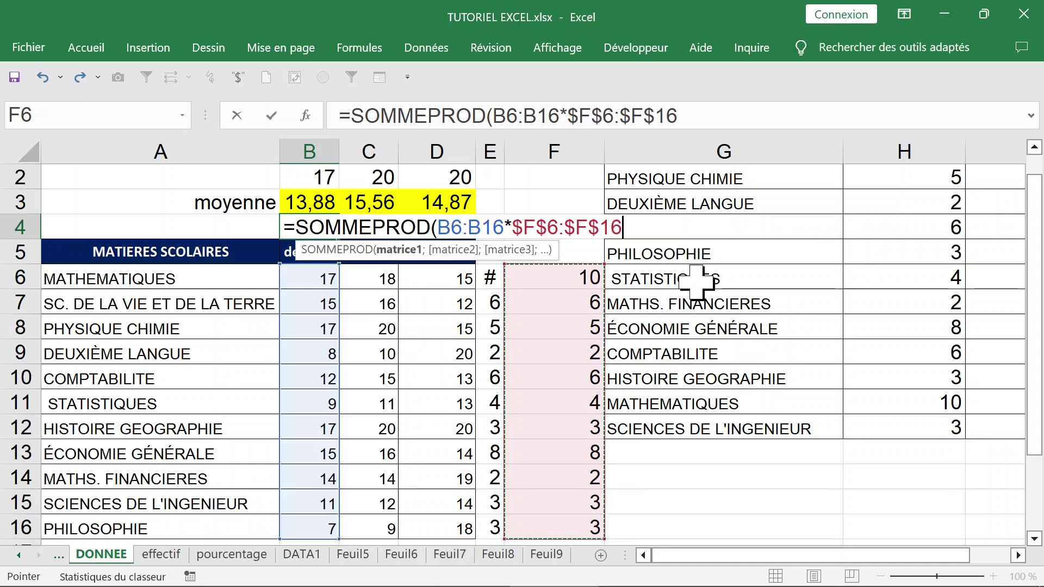
text())
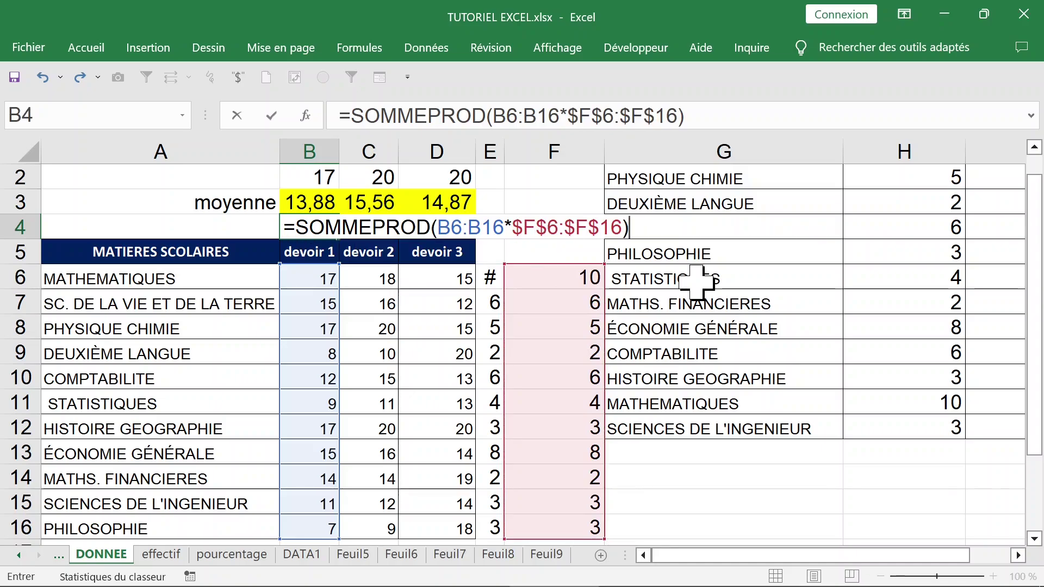
key(Return)
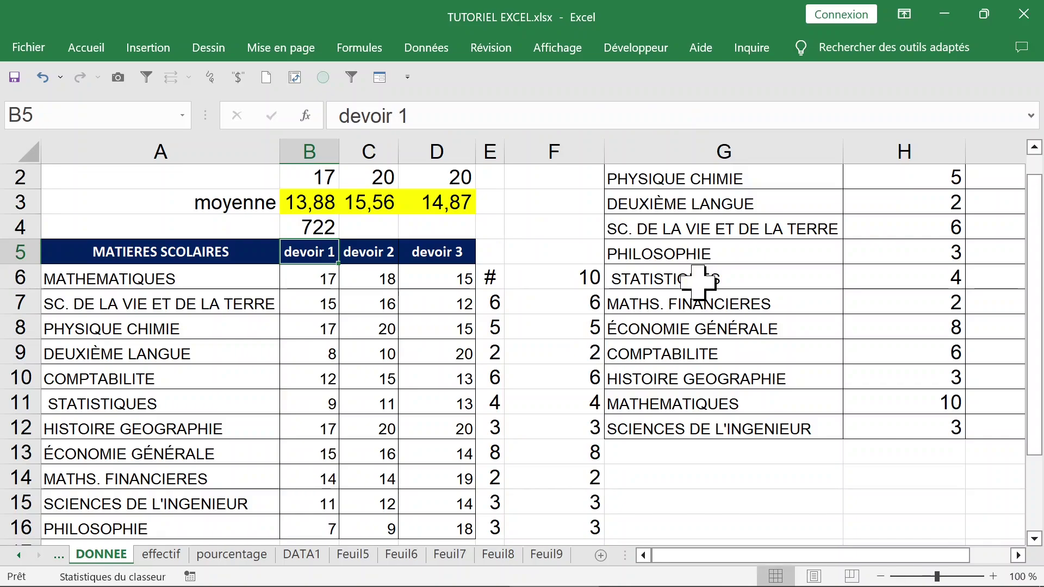
- Extend the B4 formula with a division by the SOMME function
click(560, 278)
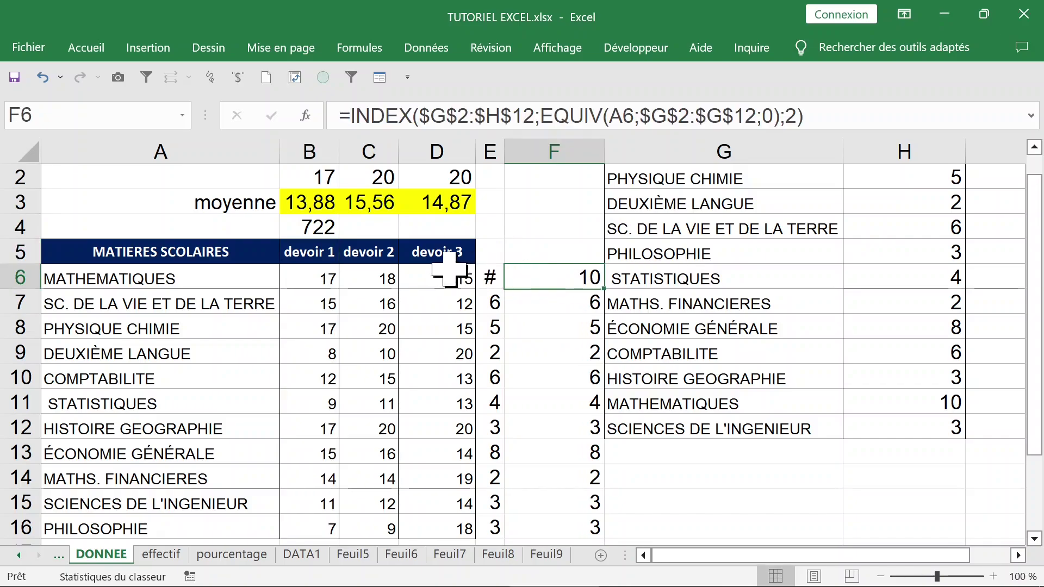
click(327, 228)
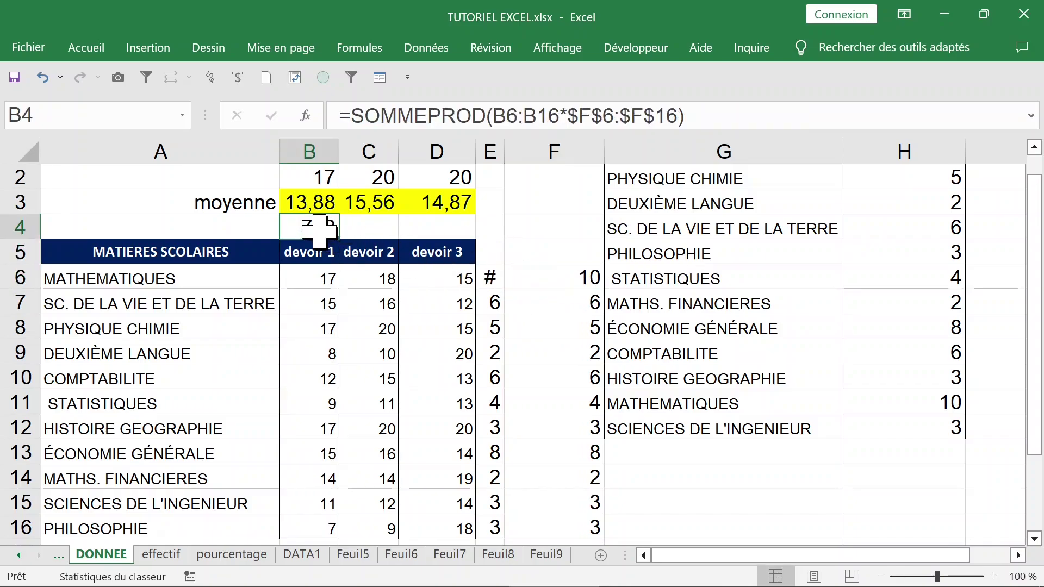
click(728, 112)
text(/)
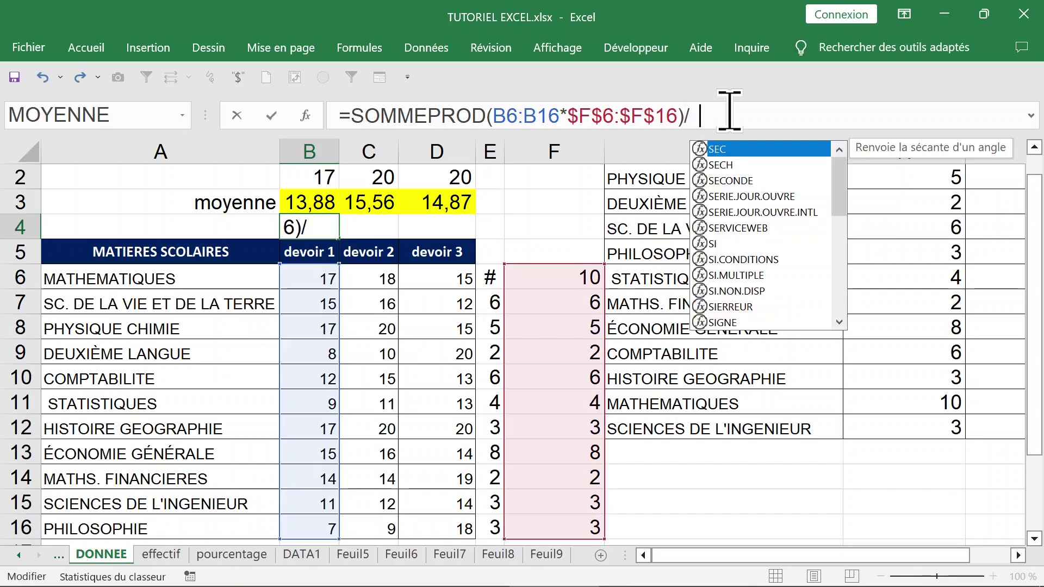
text(somme)
key(Tab)
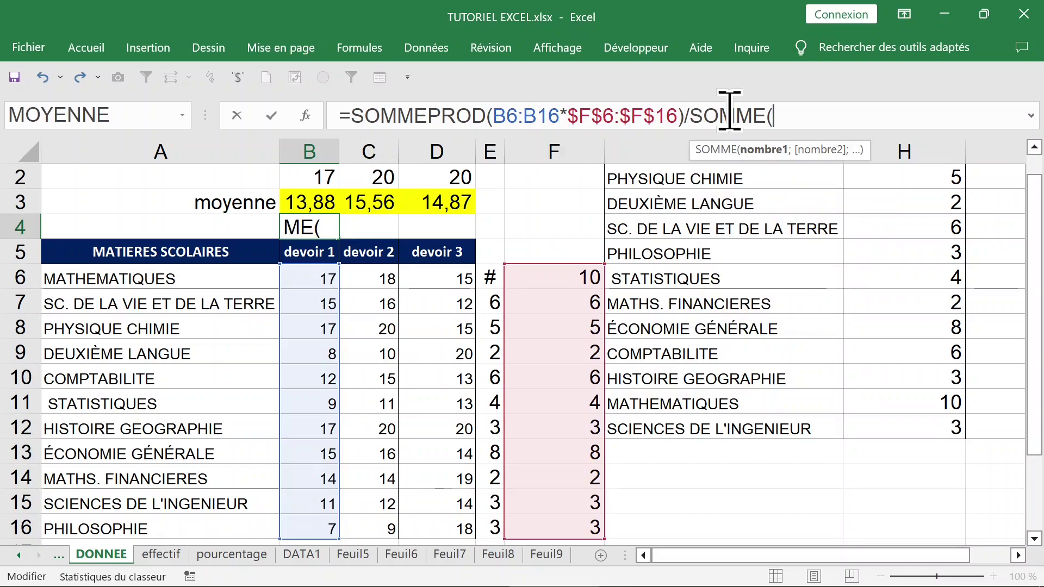
- Complete the SOMME divisor in B4 with the absolute coefficient range $H$2:$H$12 and enter the formula
click(560, 276)
scroll(832, 271, up, 1)
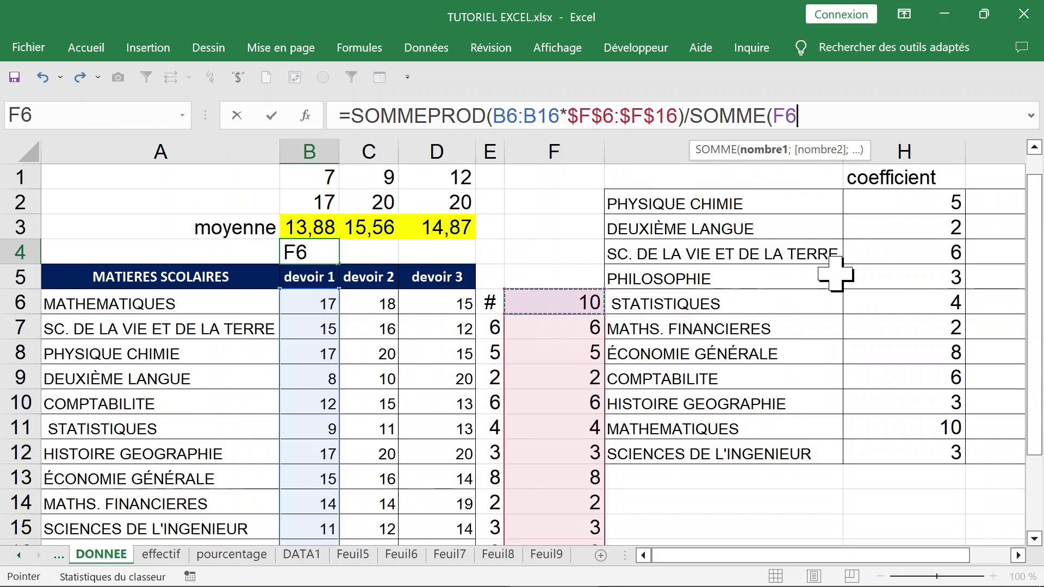
drag(890, 206, 894, 457)
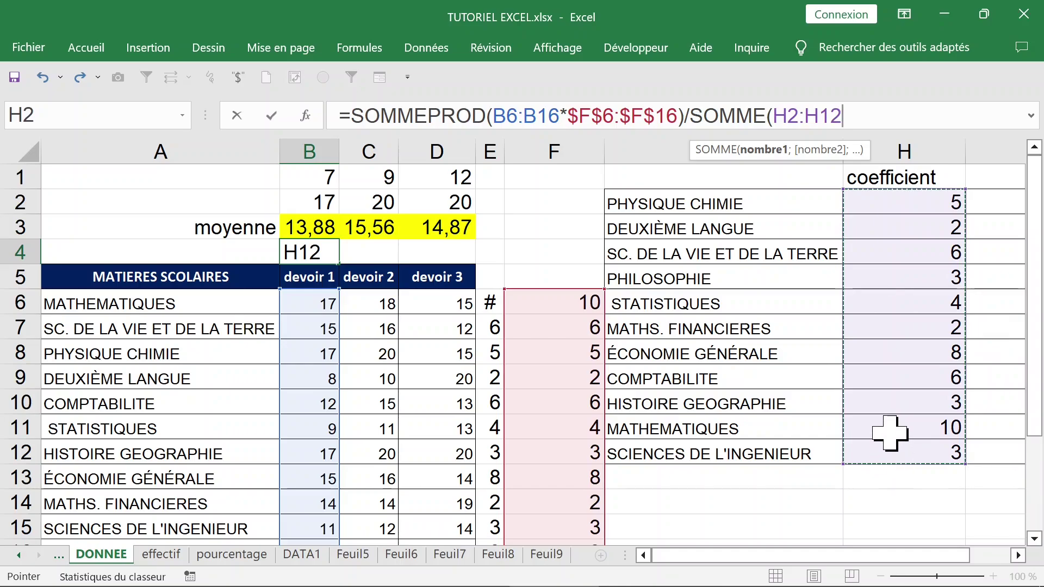
key(F4)
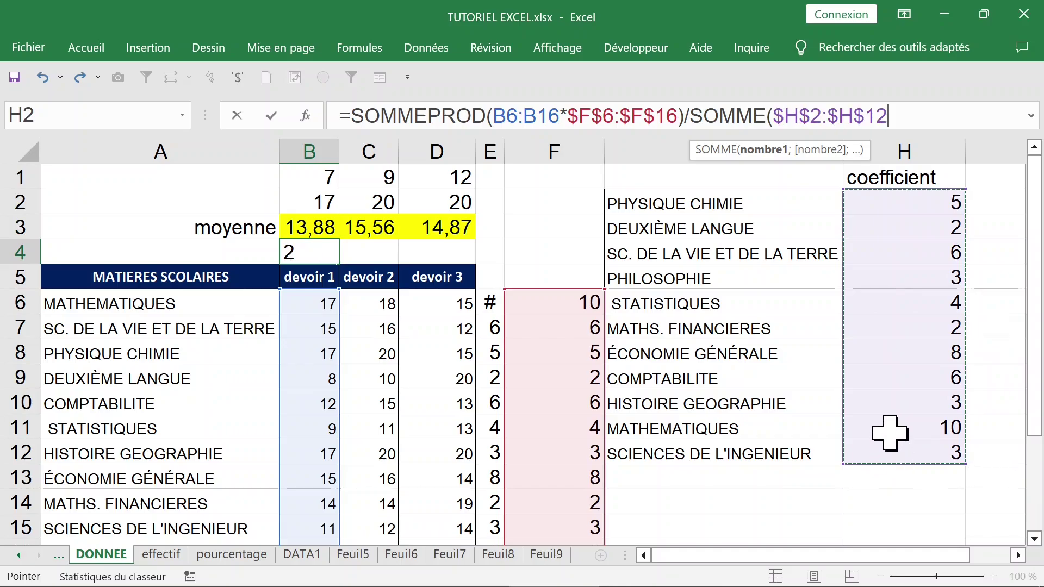
text(=)
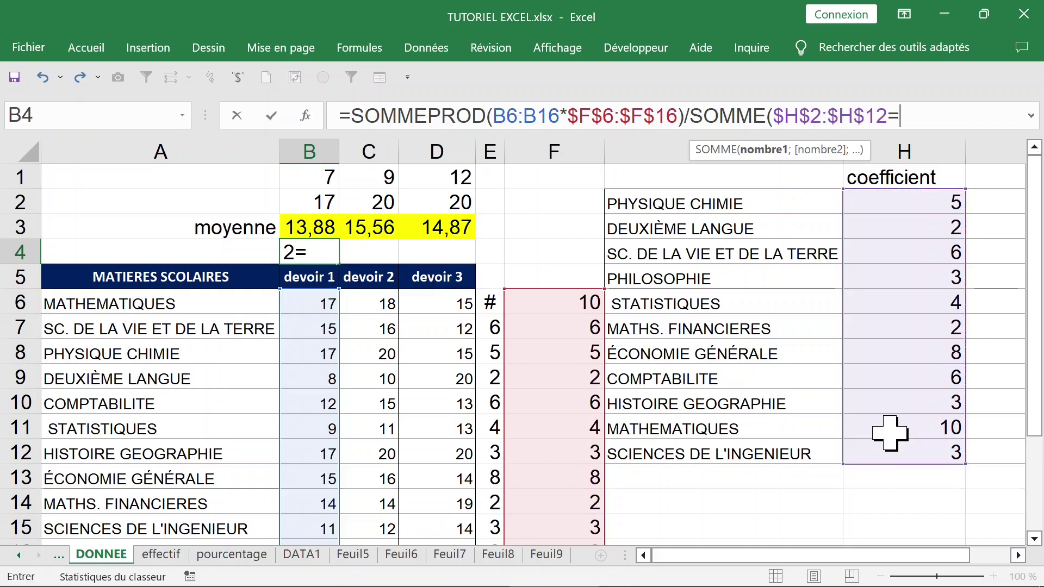
key(BackSpace)
text())
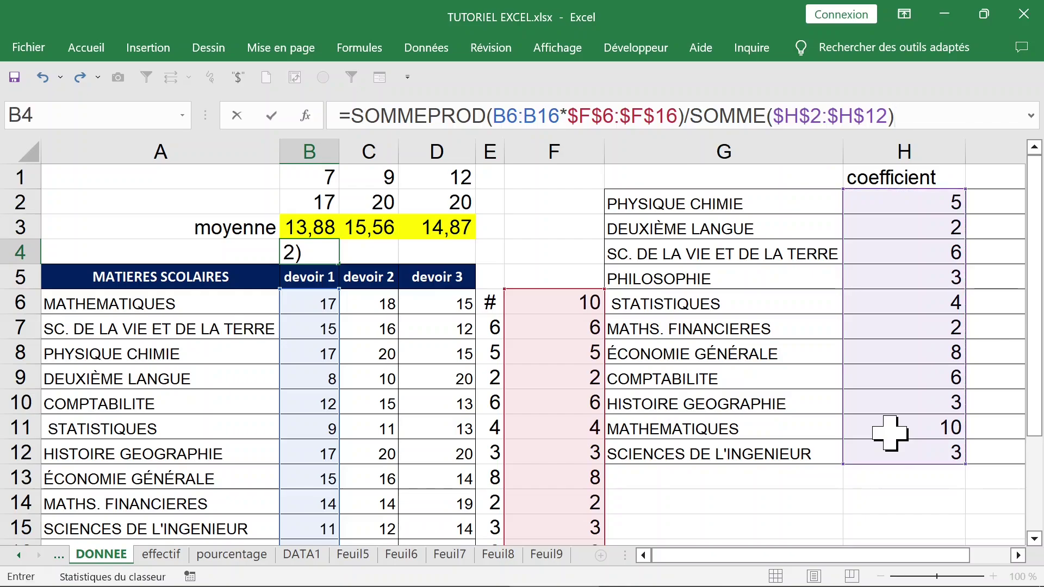
key(Return)
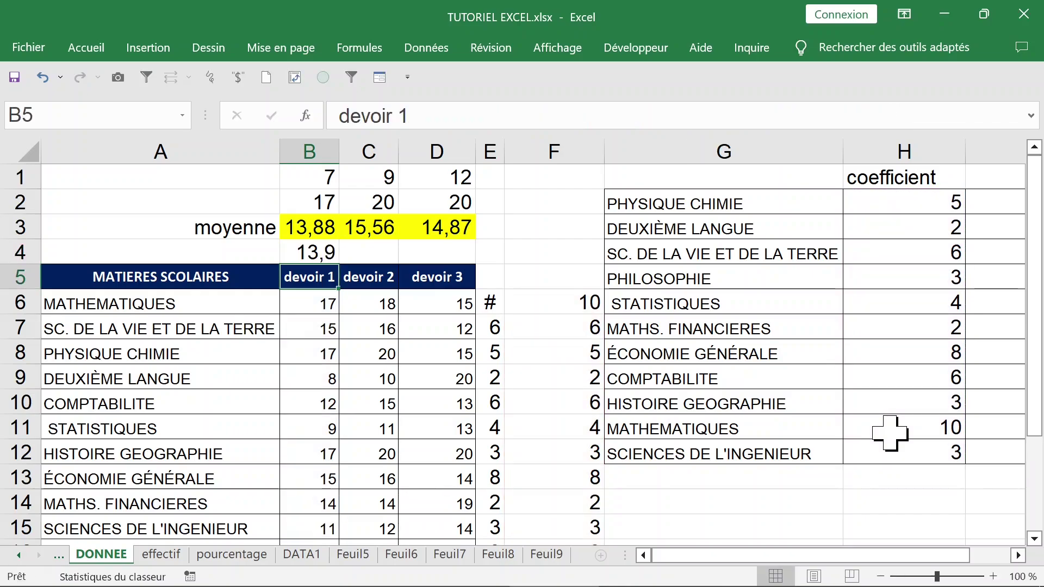
- Copy the weighted average formula from B4 across to D4 and display B4:D4 with two decimal places
click(318, 250)
drag(339, 263, 466, 258)
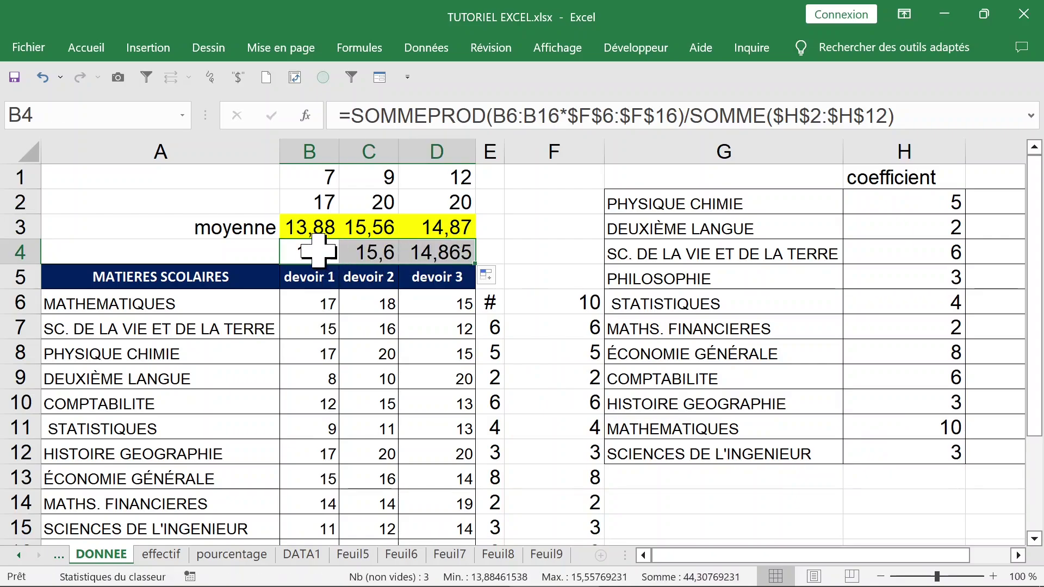
click(98, 45)
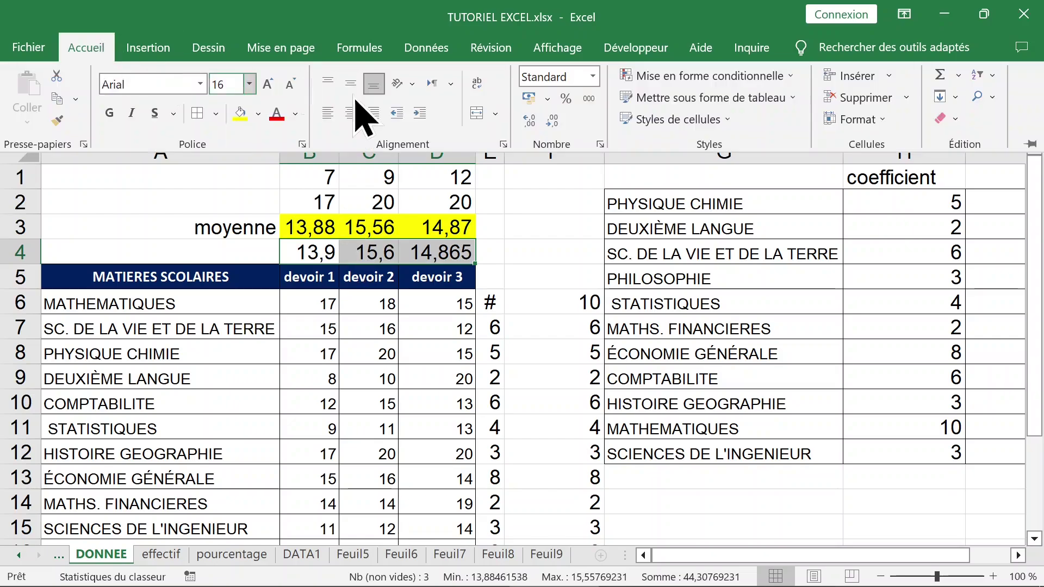
click(552, 121)
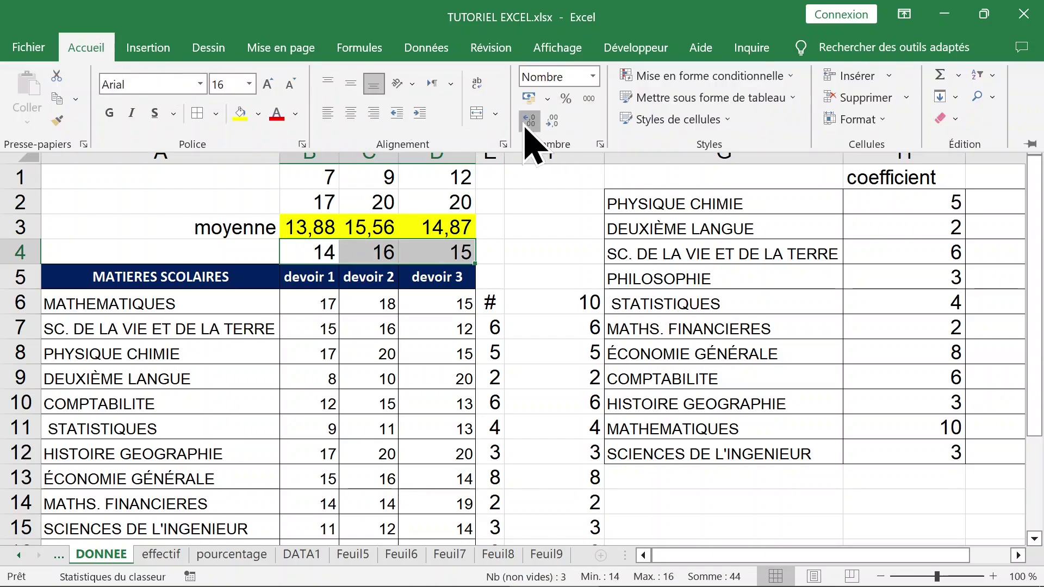
click(528, 125)
click(527, 125)
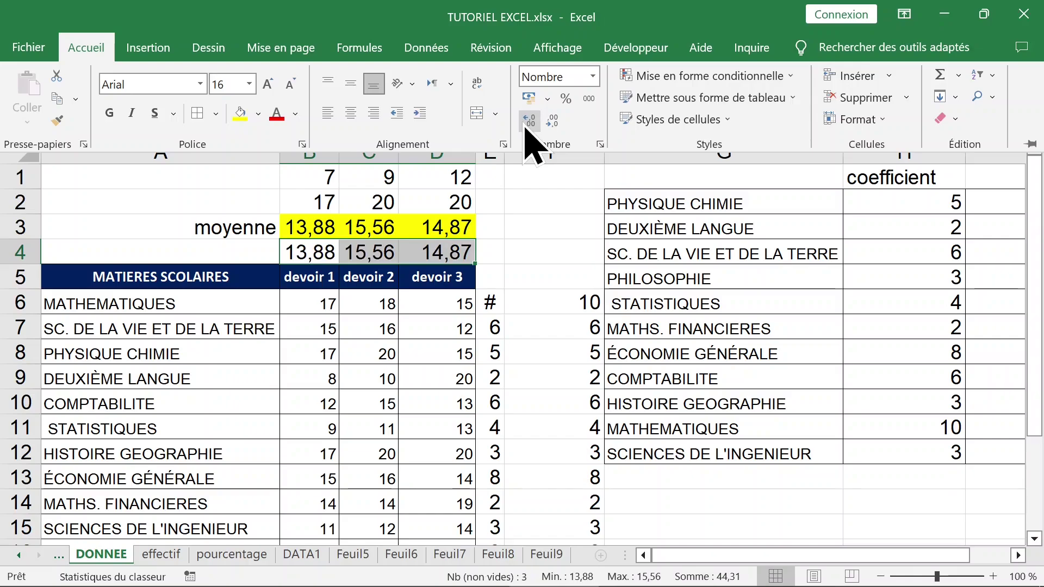
click(304, 252)
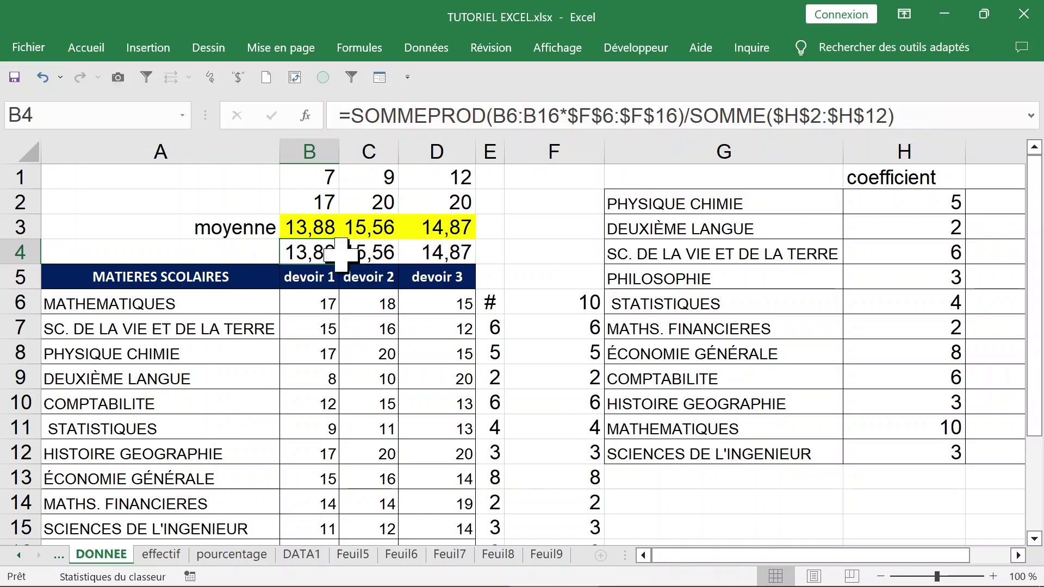
click(429, 253)
click(568, 303)
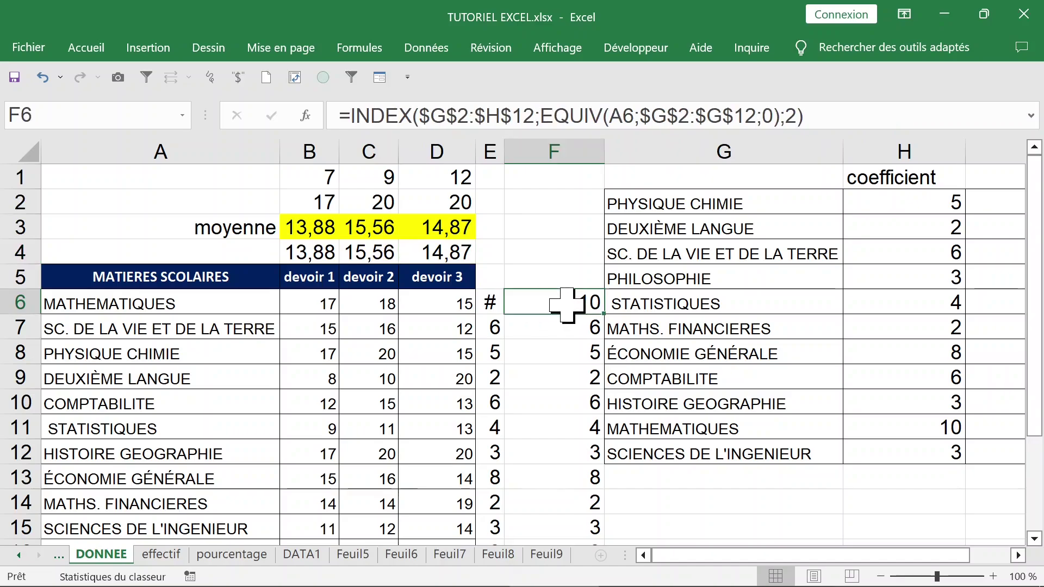
- Widen column E slightly so the two-digit coefficient in E6 fits, and check its RECHERCHEV formula
click(498, 146)
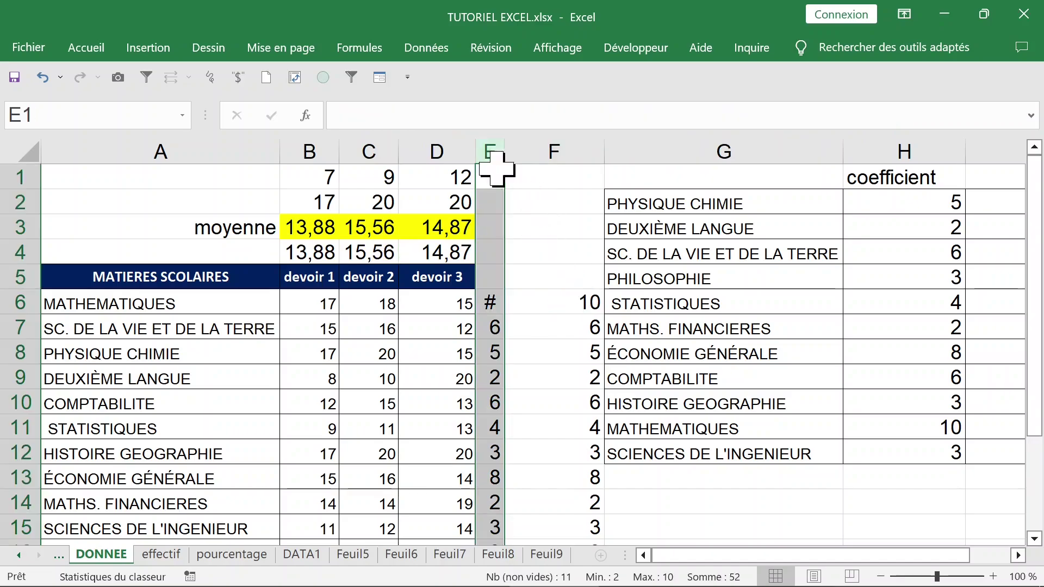
drag(505, 151, 524, 152)
click(511, 305)
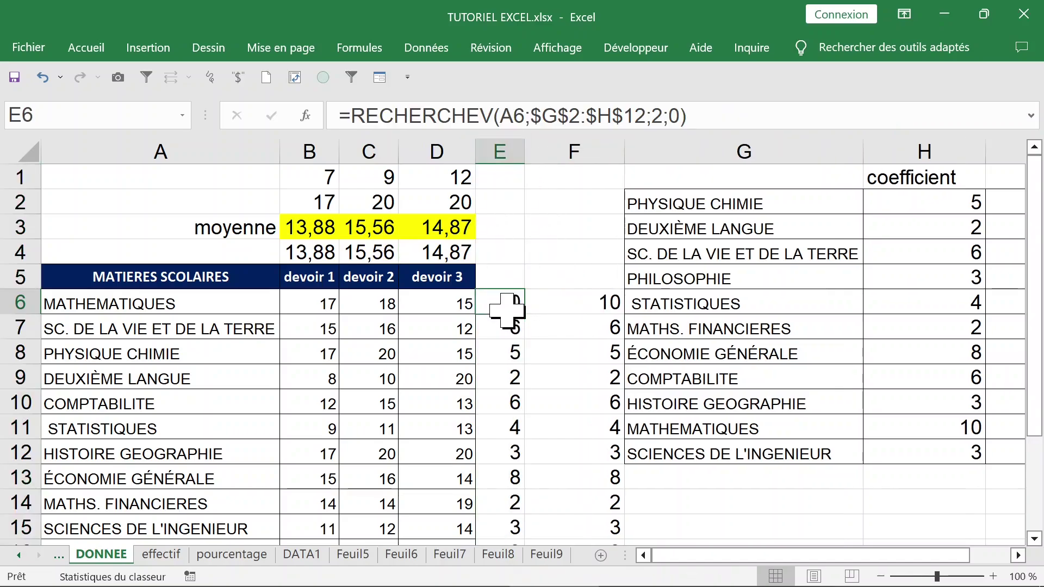
click(513, 401)
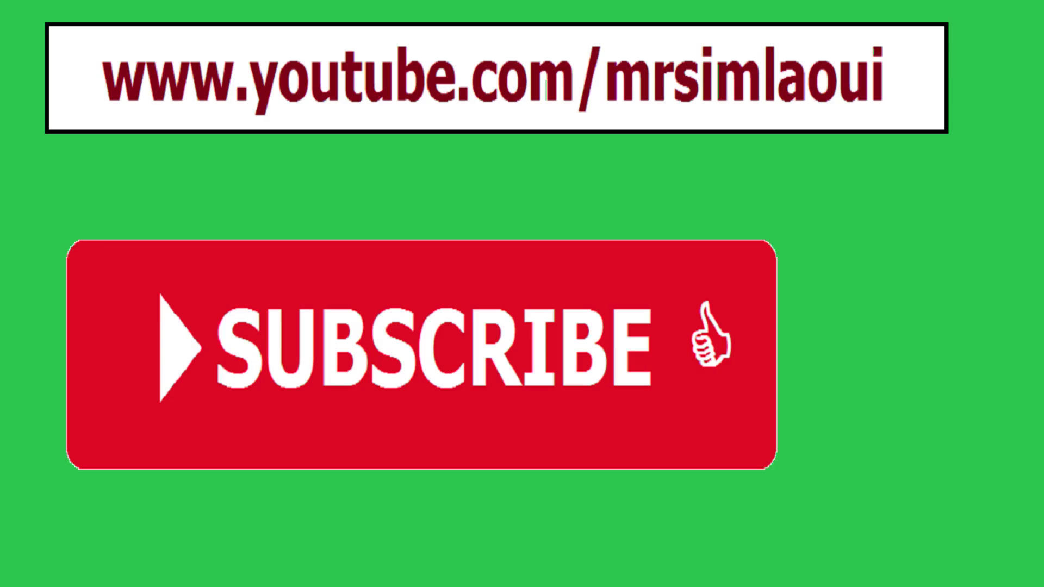